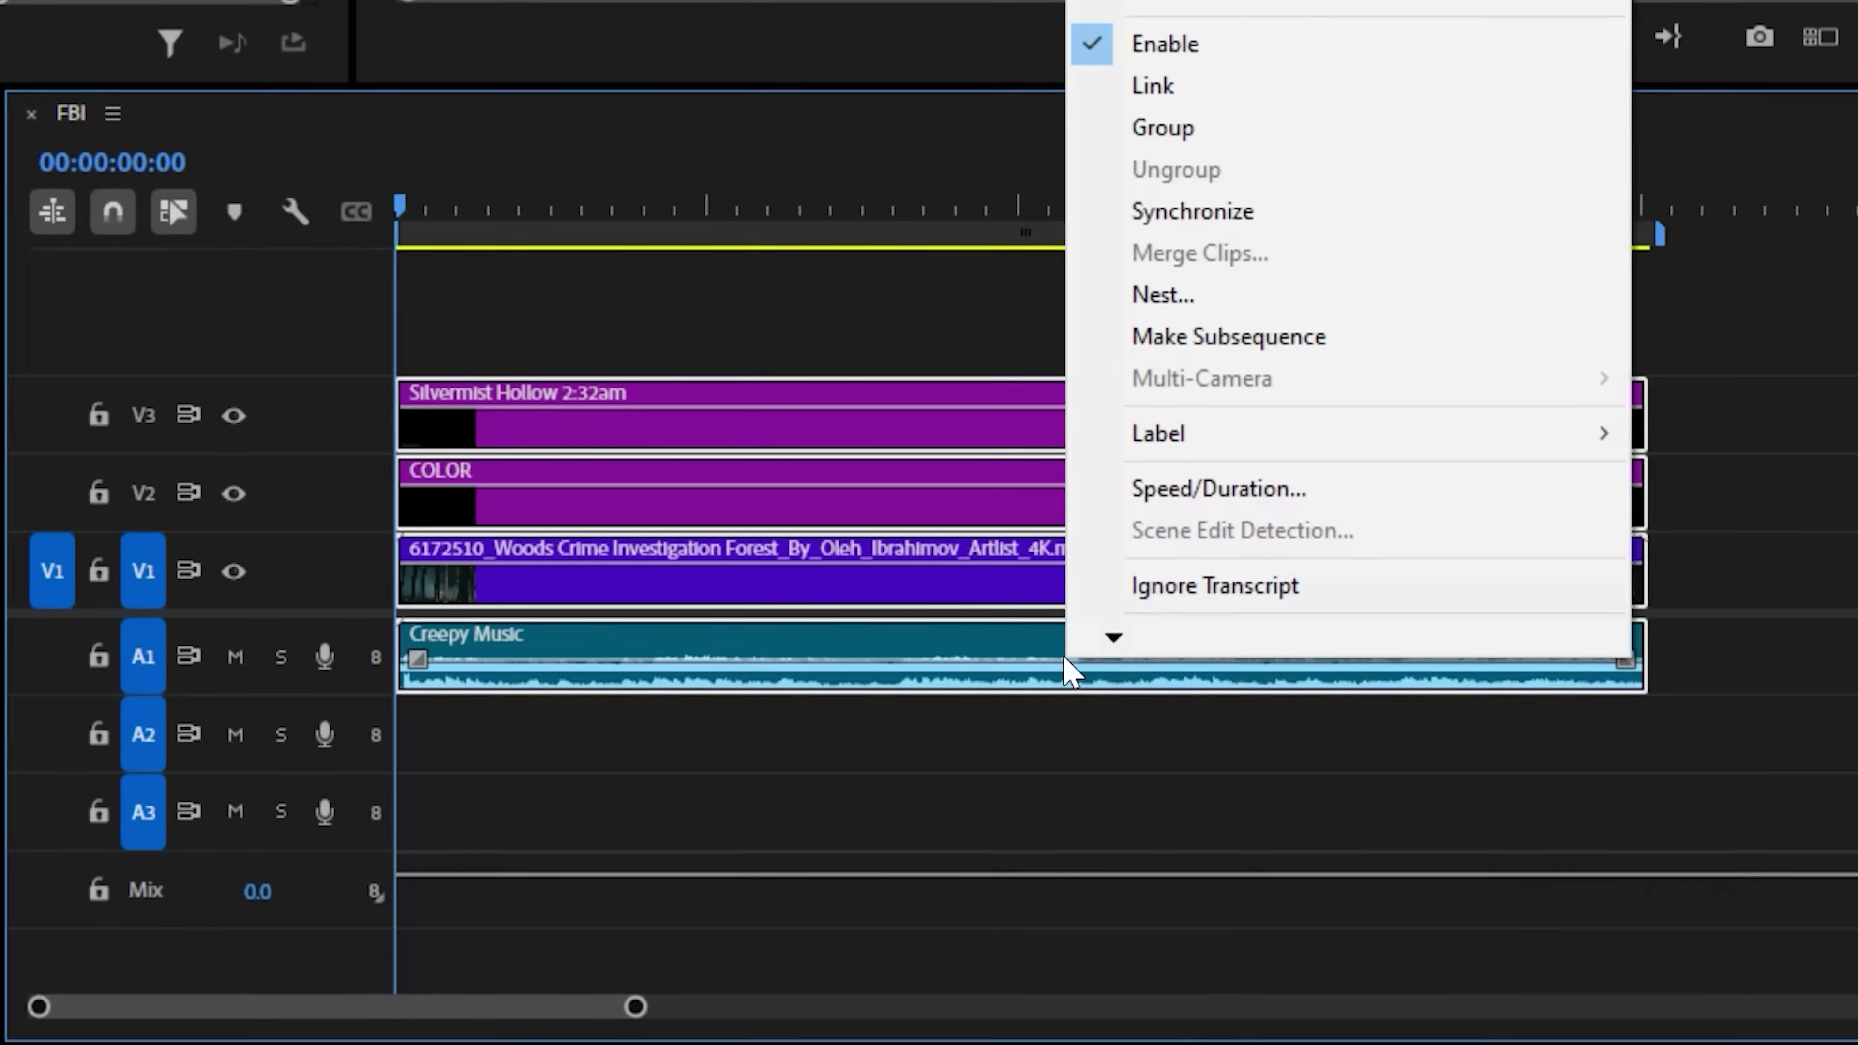
# - Nest the opening clips as 'Opening w/ Music', then start pre-composing the layers in After Effects
pyautogui.click(1251, 304)
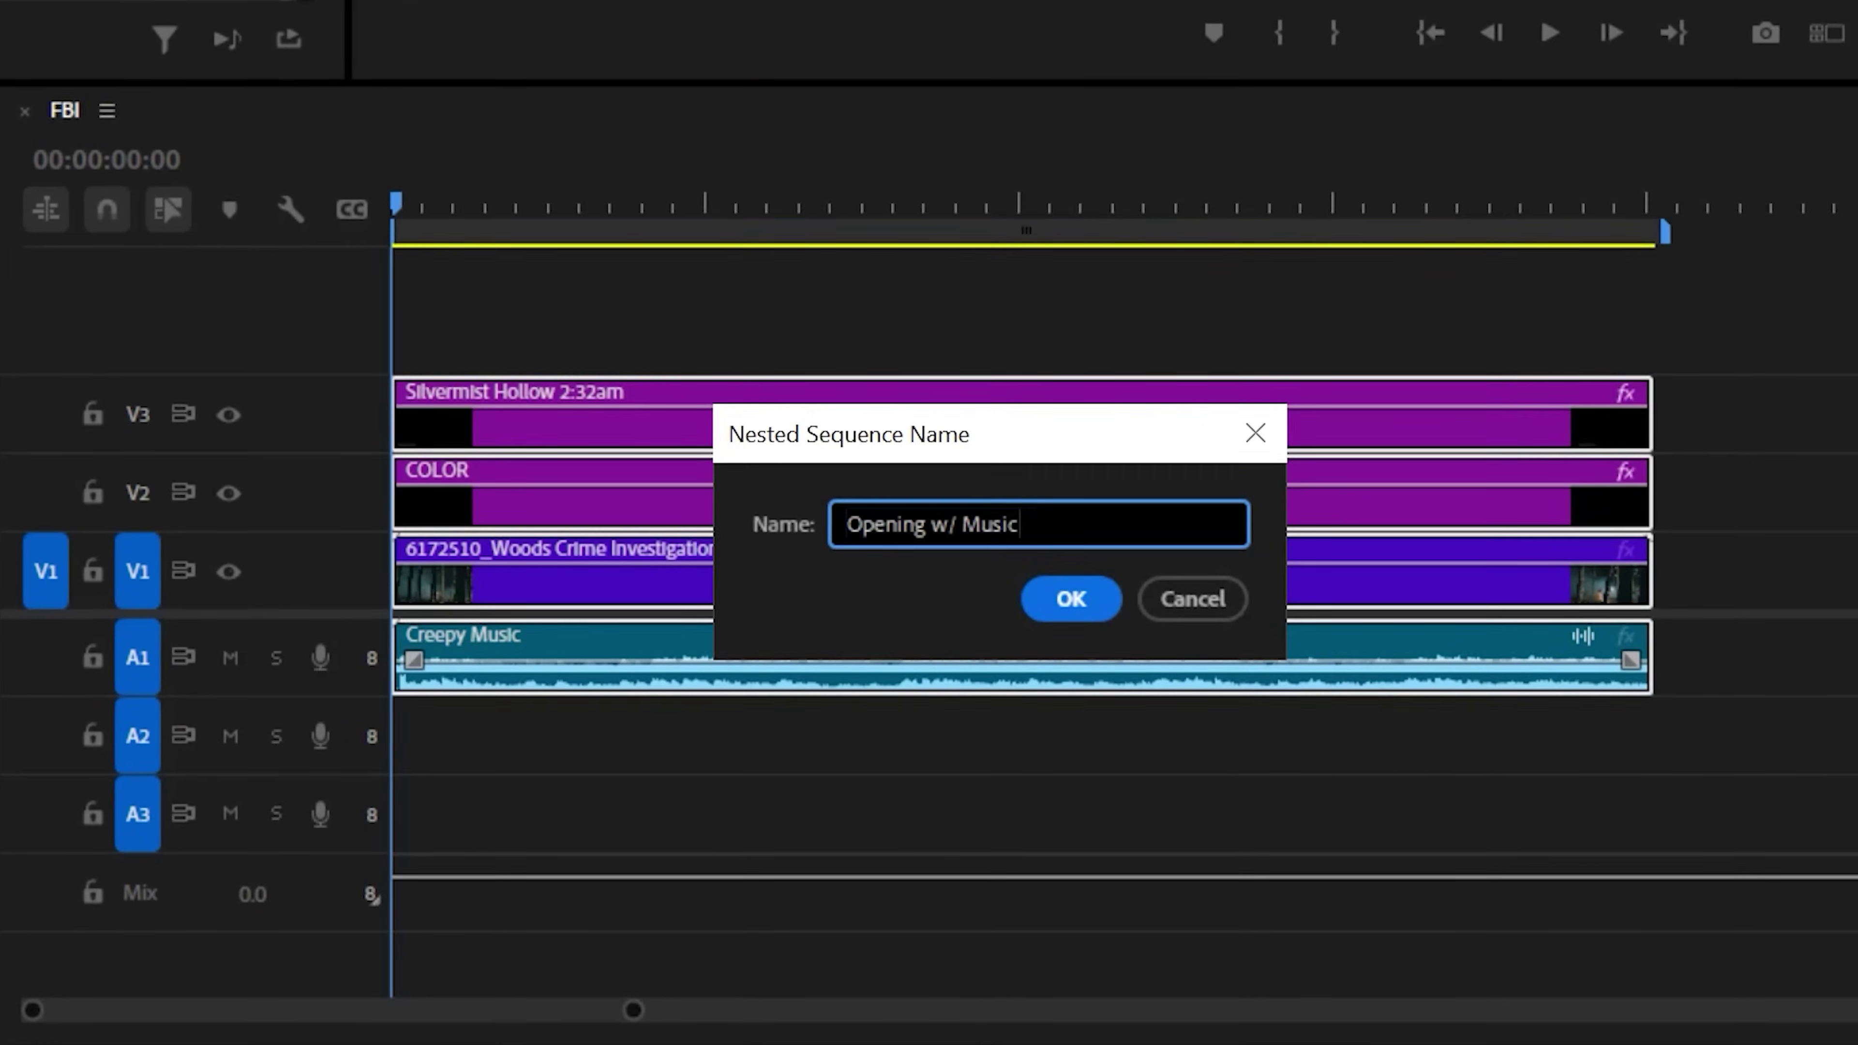
pyautogui.press('Return')
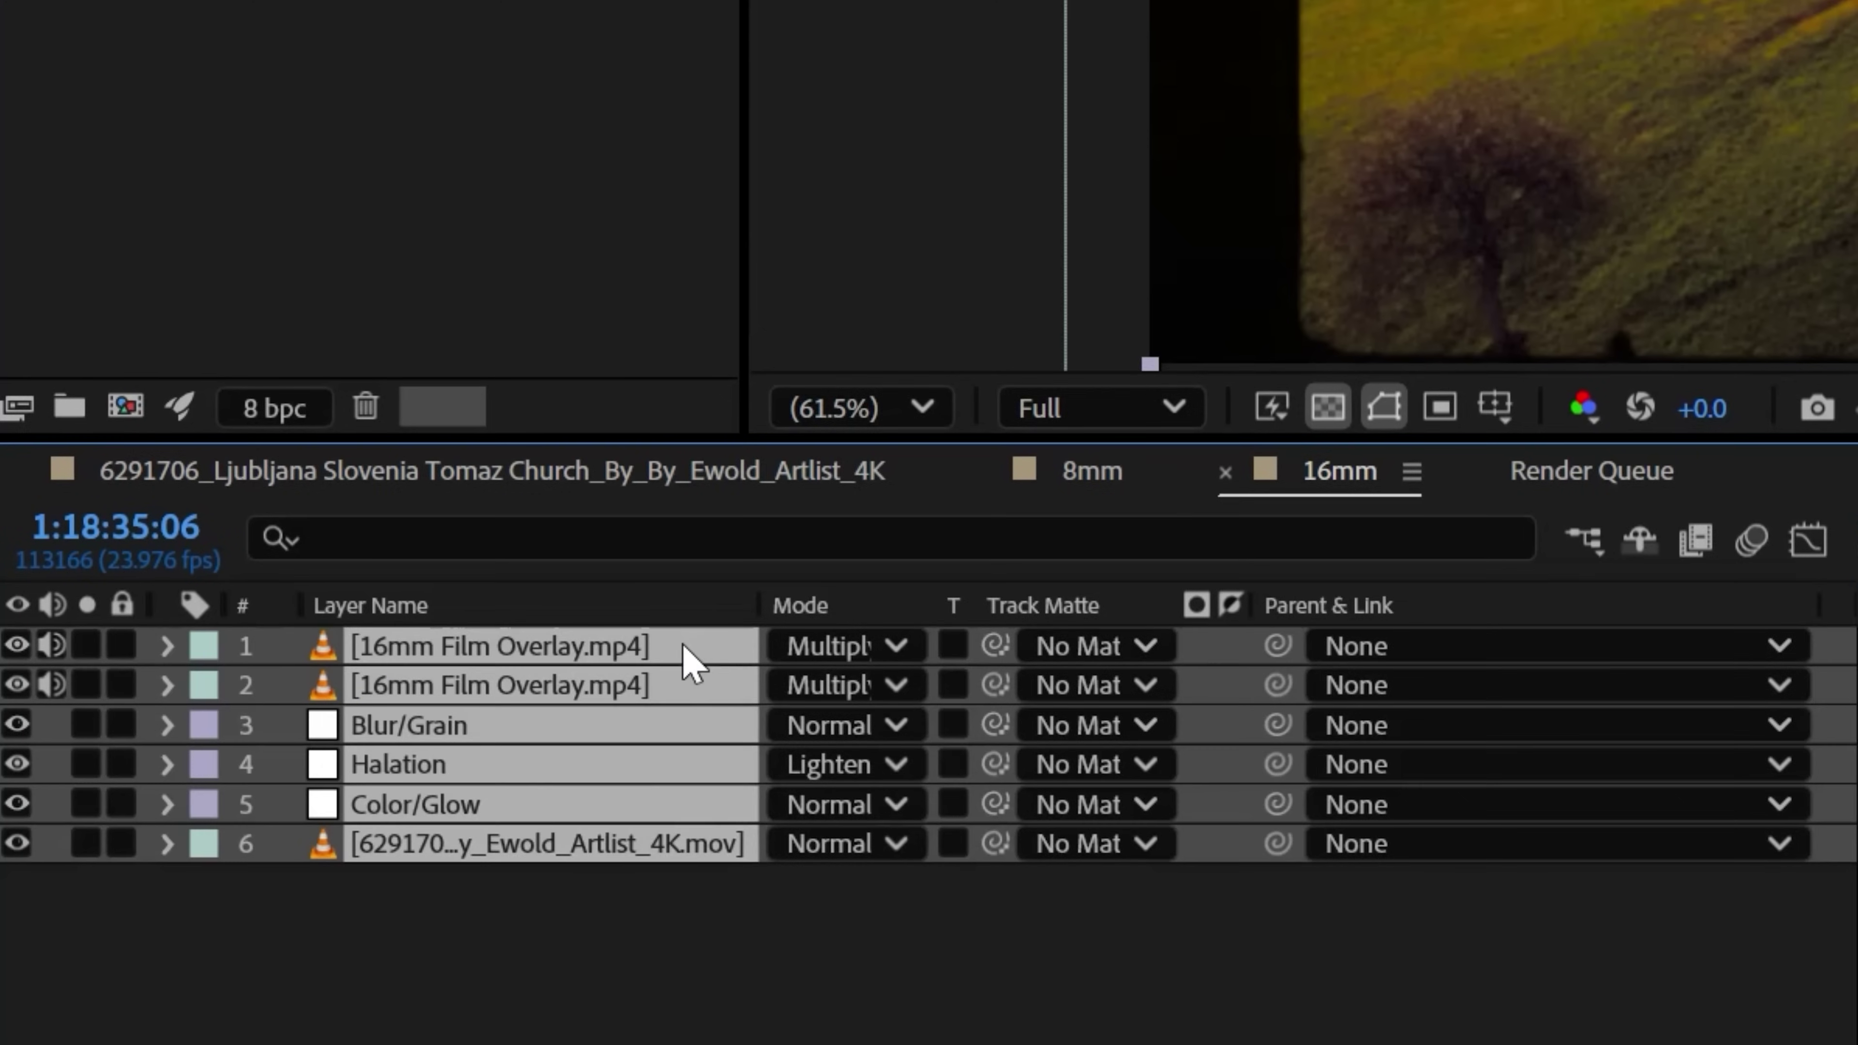
pyautogui.rightClick(686, 654)
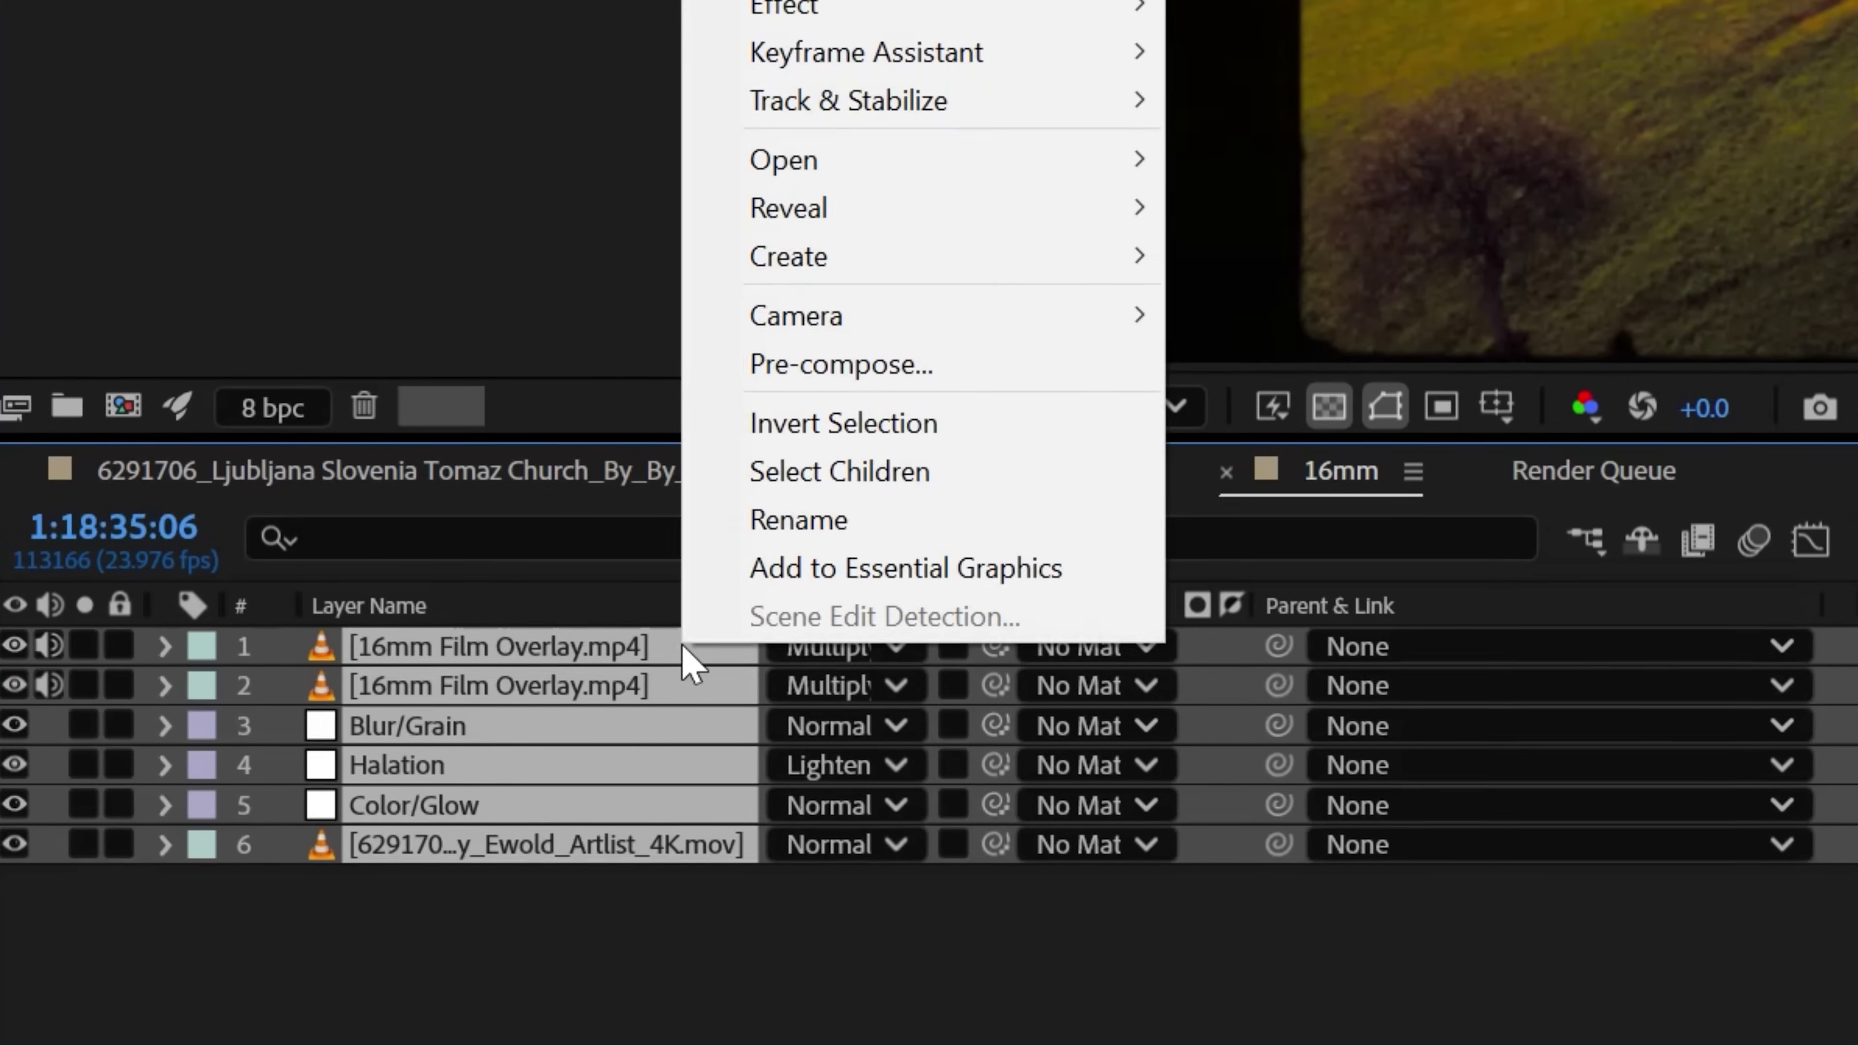
pyautogui.click(980, 375)
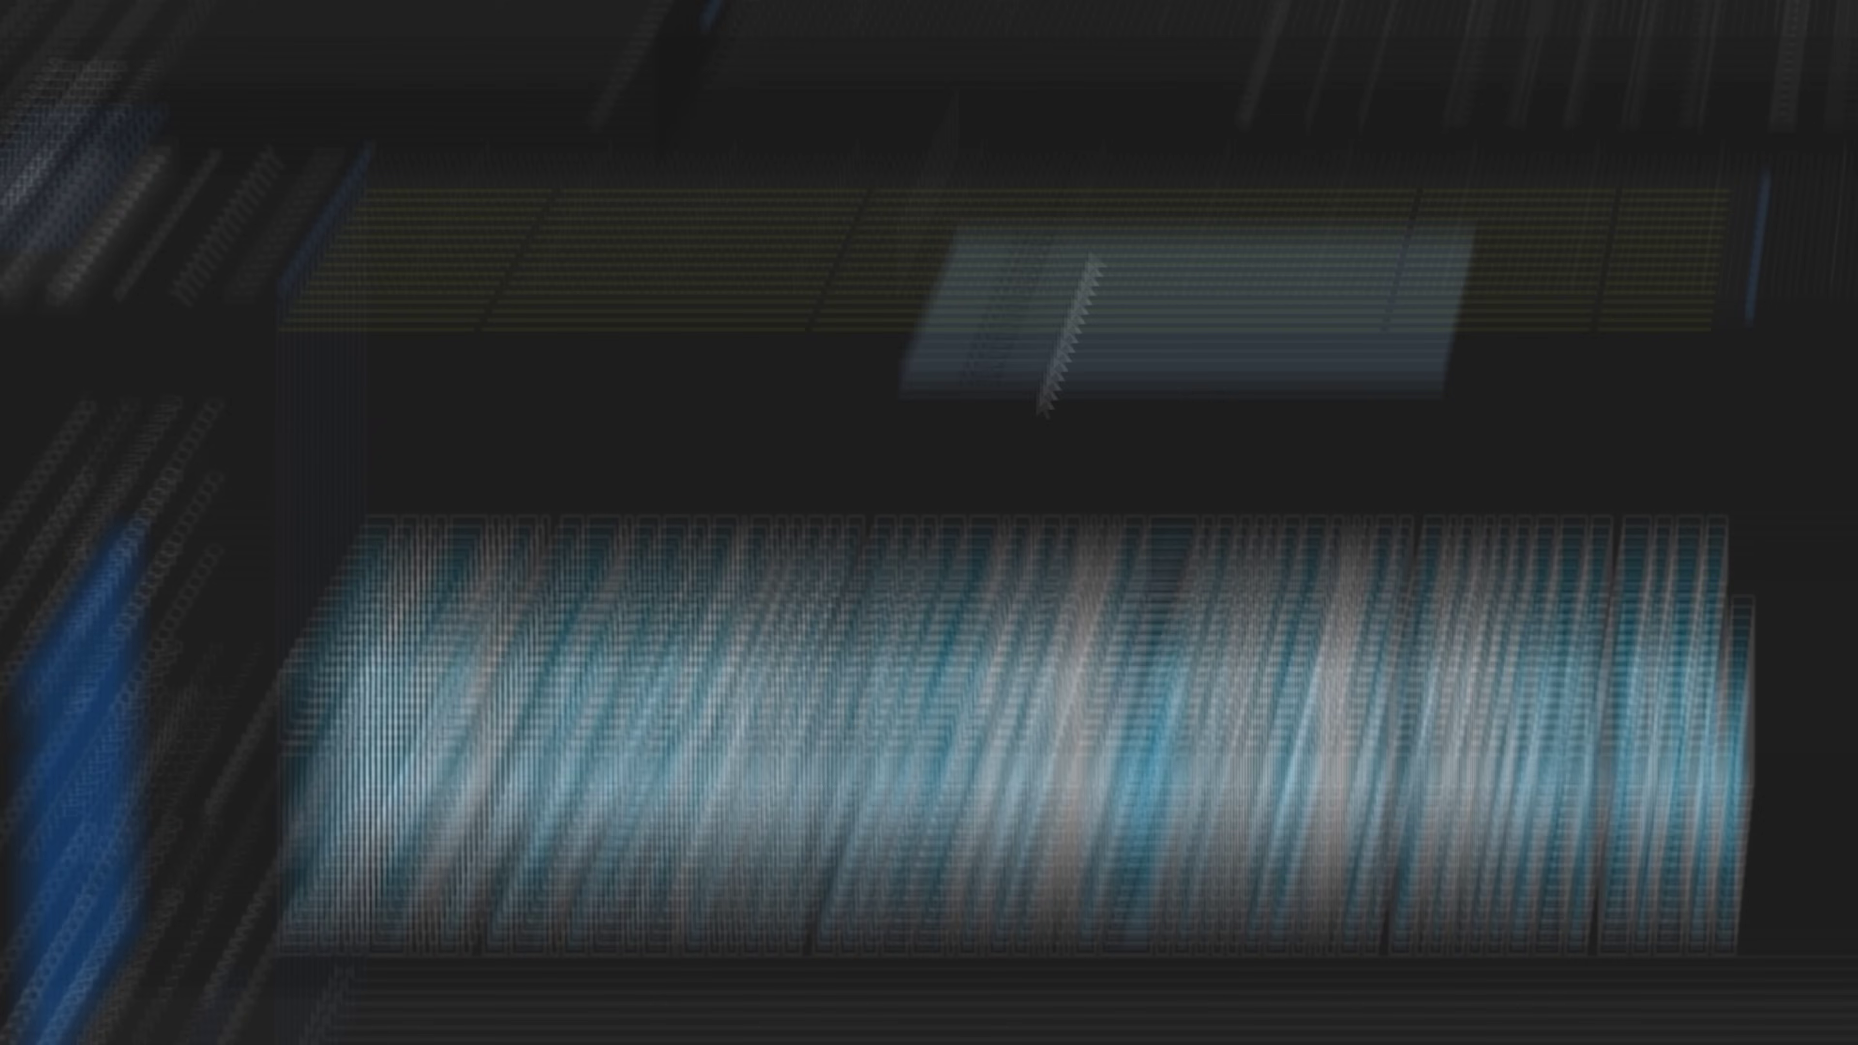
# - Name the nested sequence 'Standups' and confirm it
pyautogui.write('Standups')
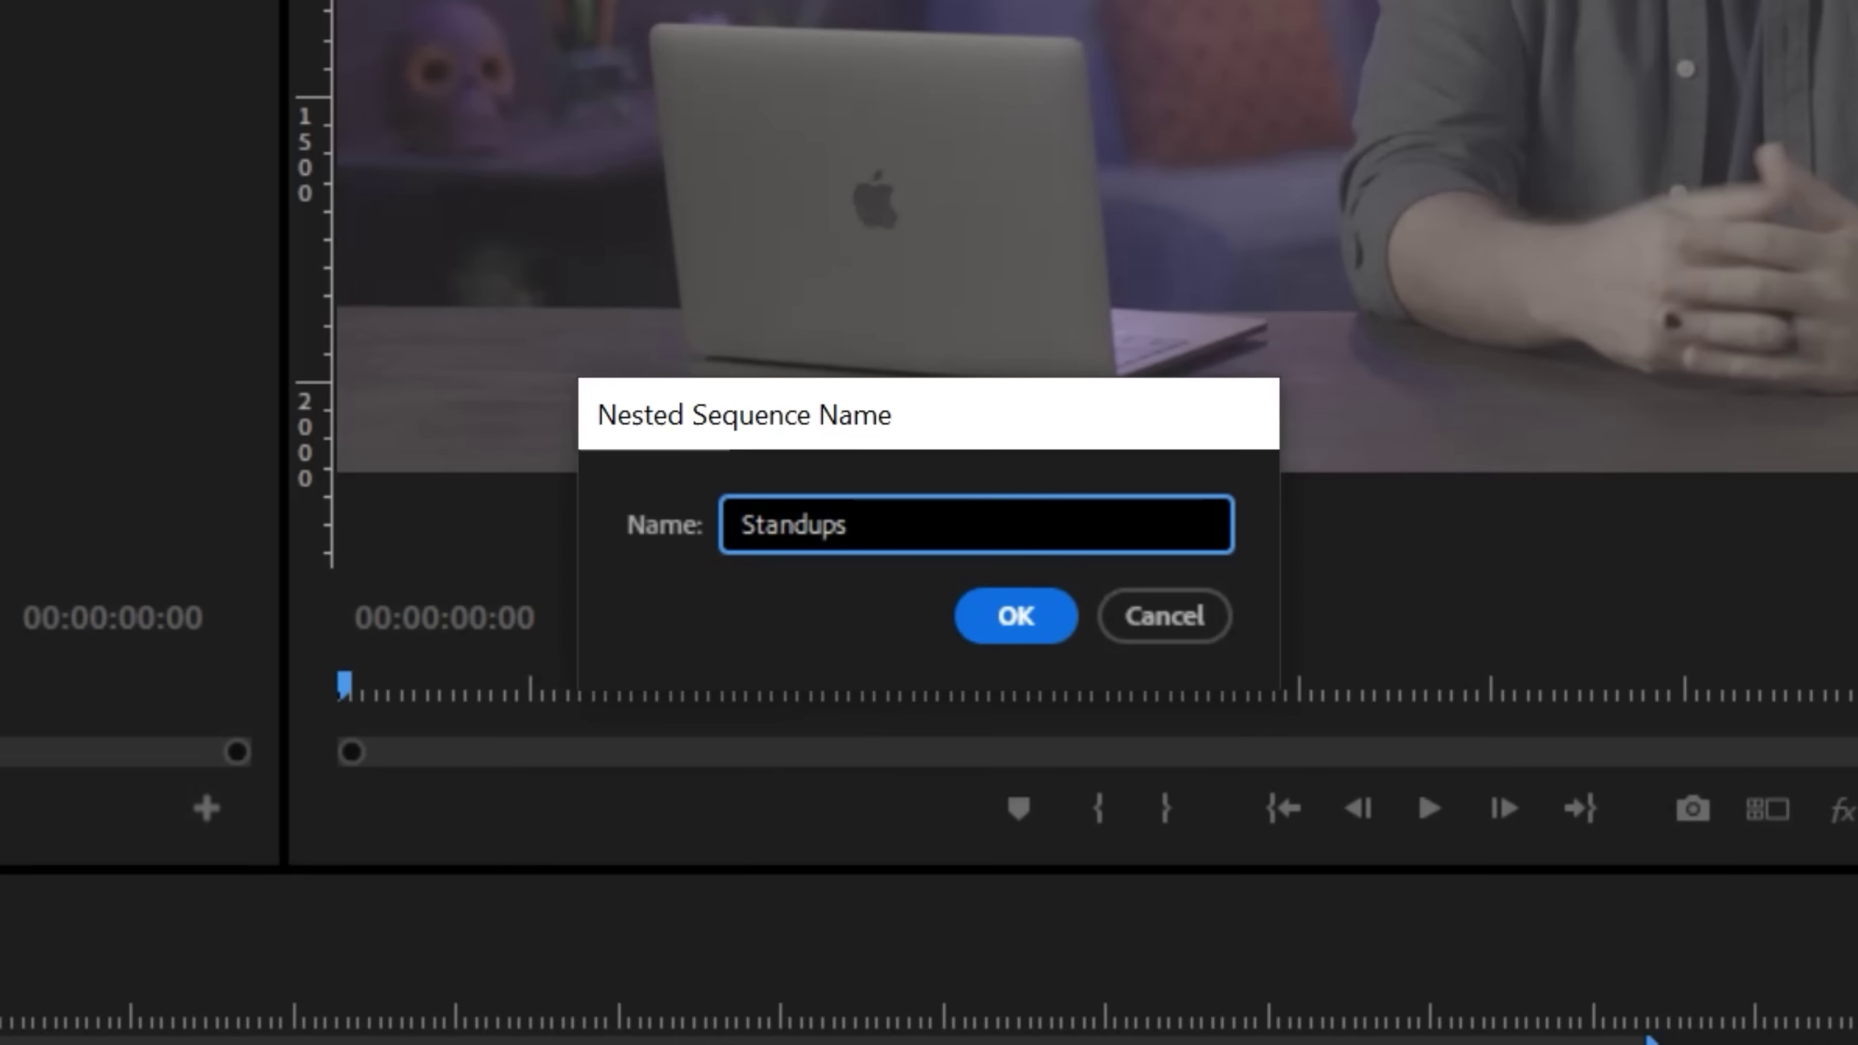
pyautogui.press('Return')
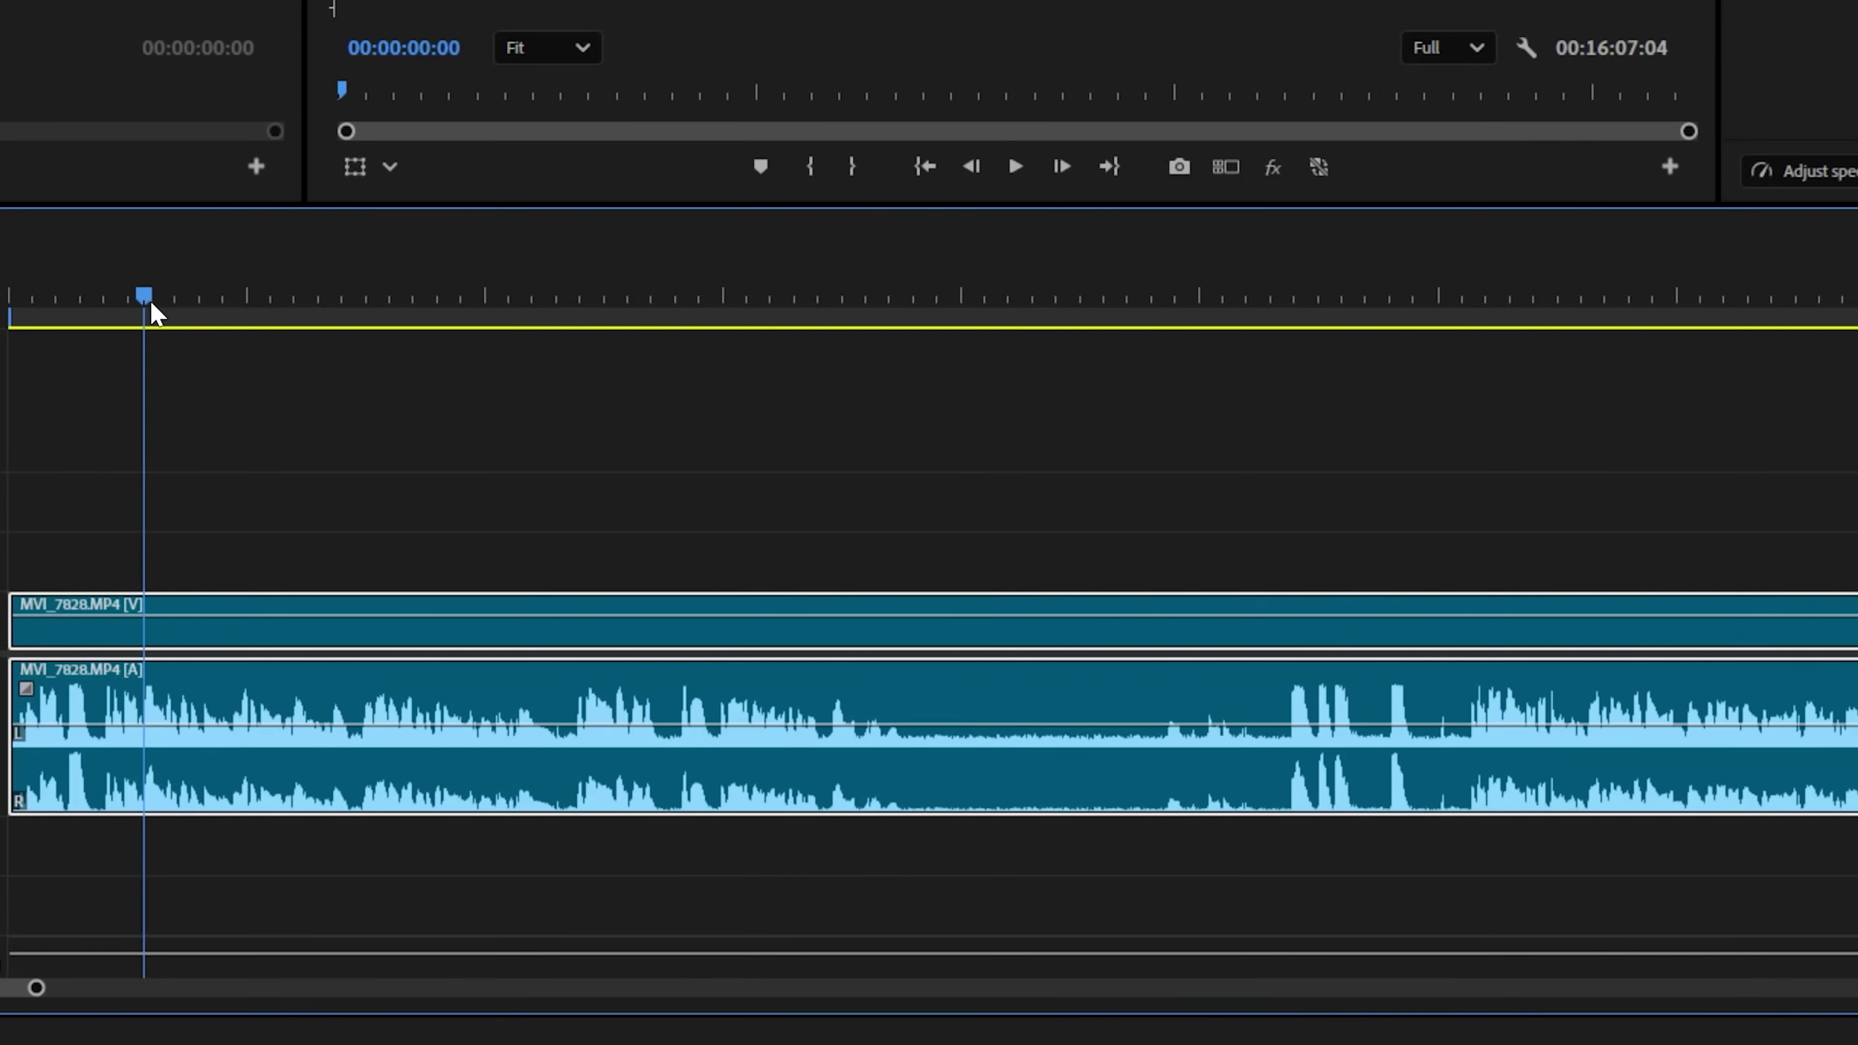
# - Review the standup clips and nest them into a sequence named 'Standups'
pyautogui.moveTo(145, 302); pyautogui.dragTo(1323, 425)
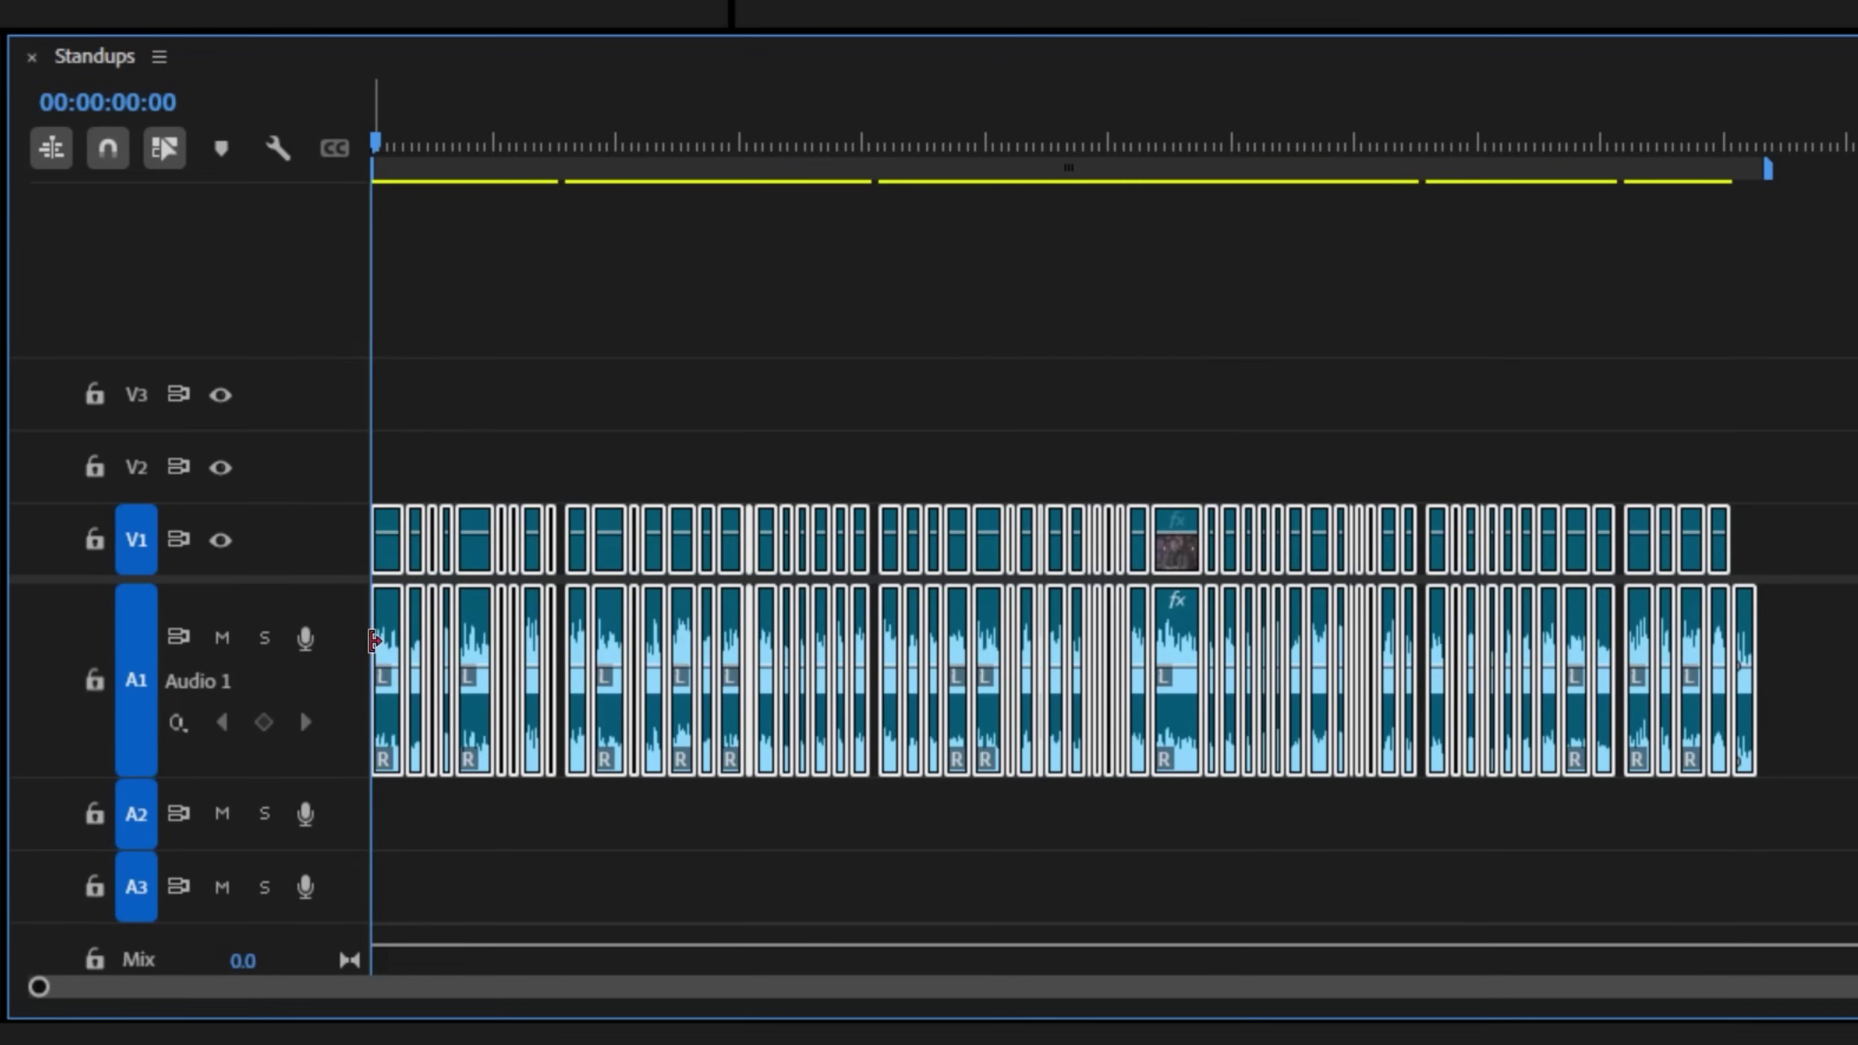
pyautogui.rightClick(957, 541)
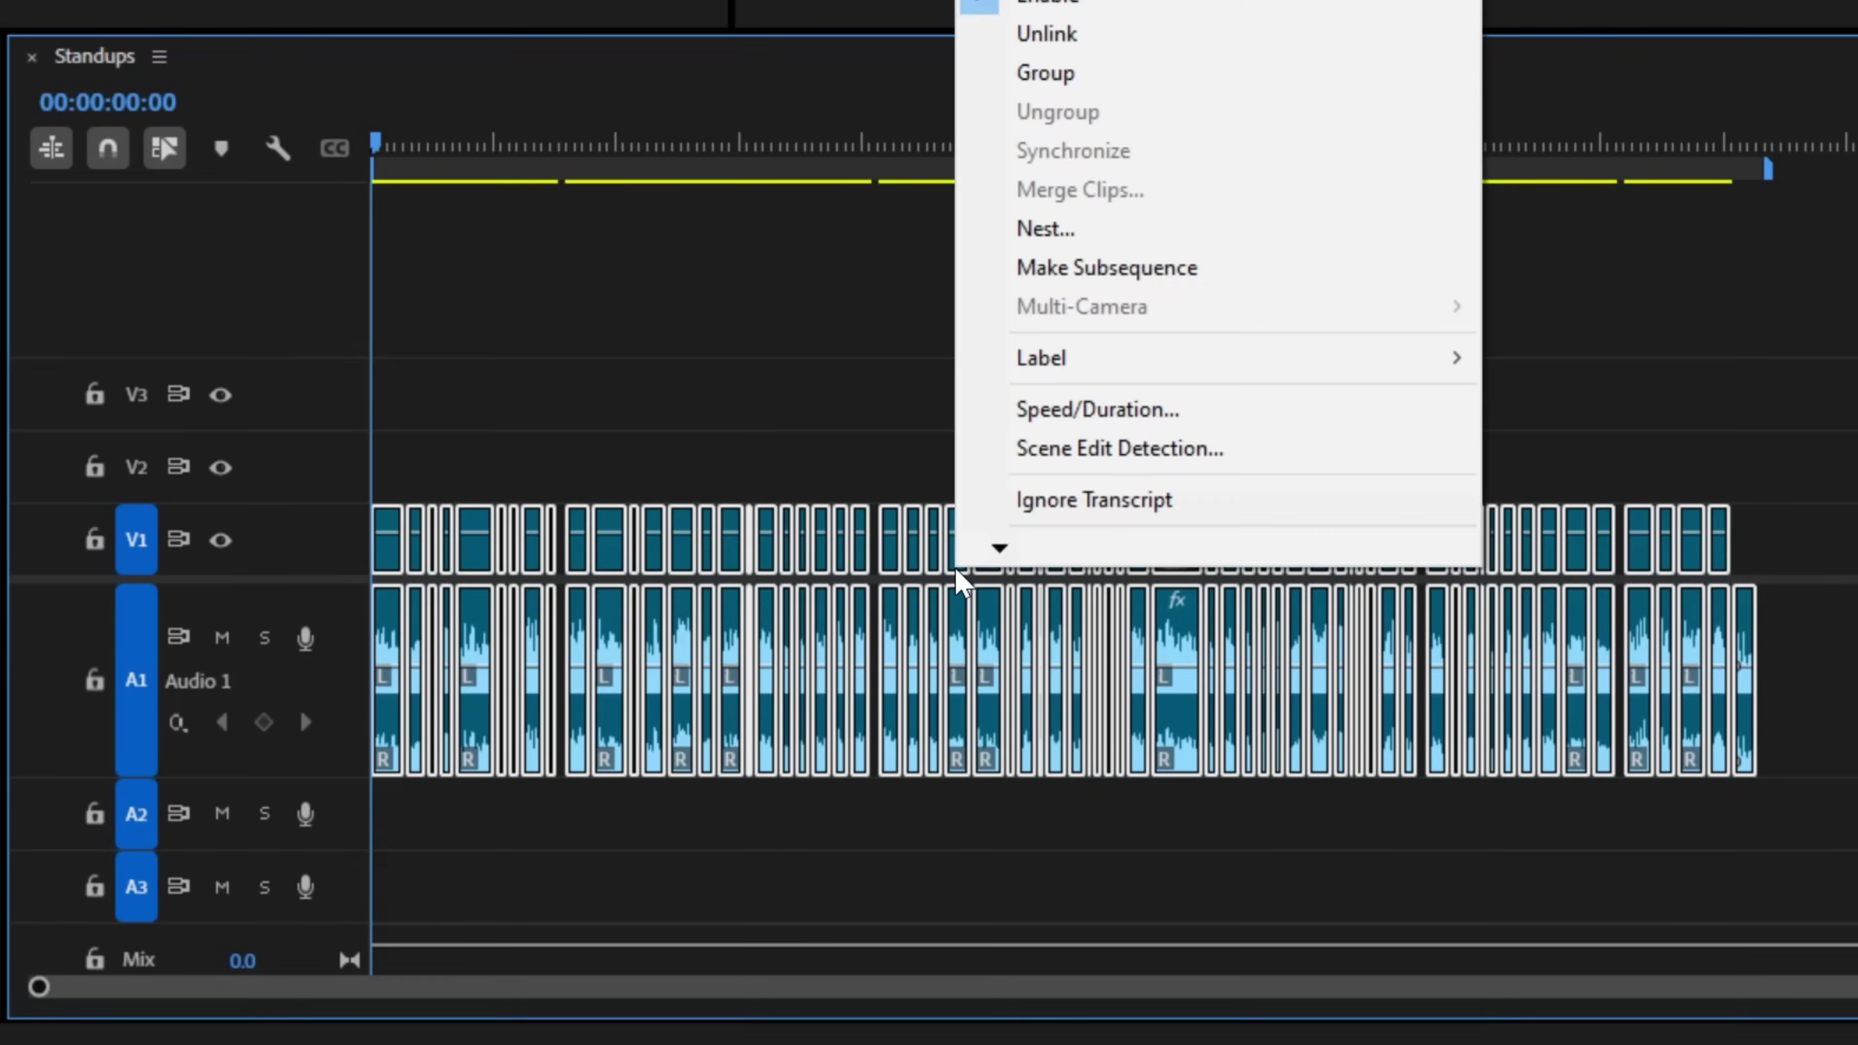
pyautogui.click(995, 232)
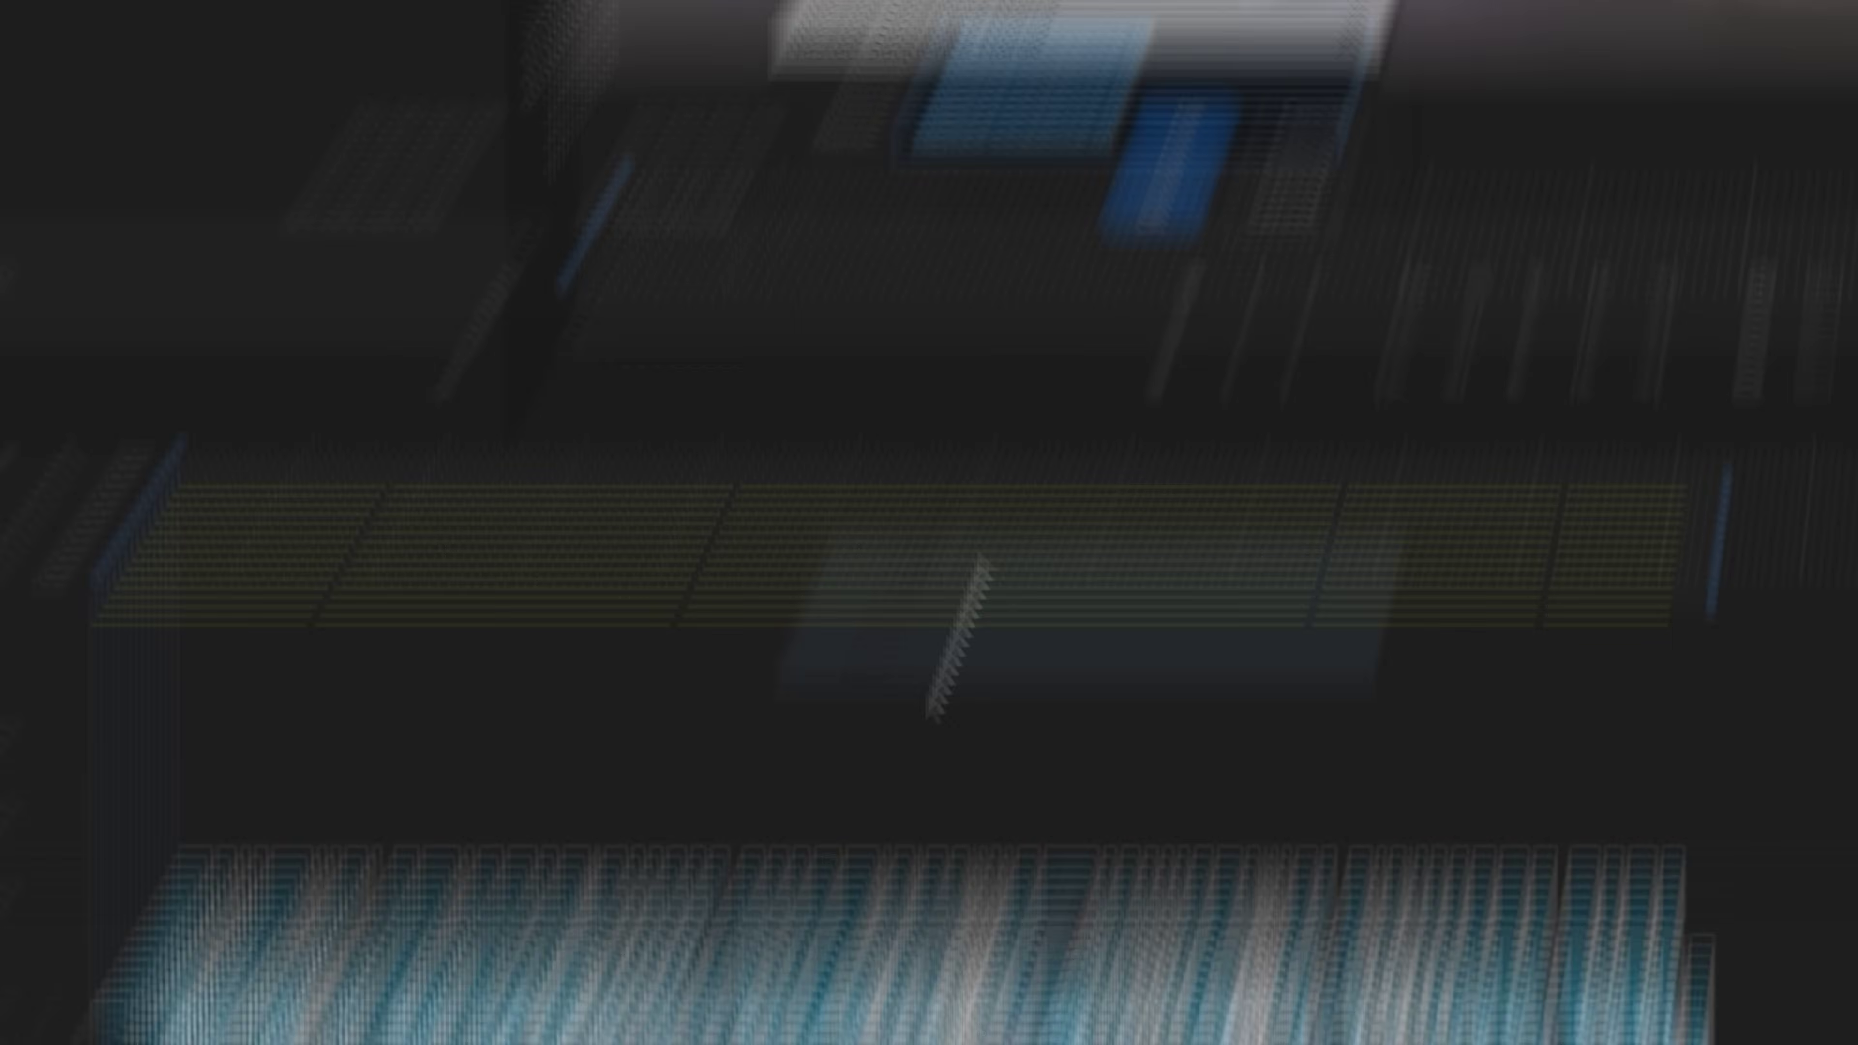
pyautogui.write('Standups')
pyautogui.press('Return')
# - Run Scene Edit Detection on the Standups nest to cut at scene changes, then play back the edit
pyautogui.rightClick(925, 699)
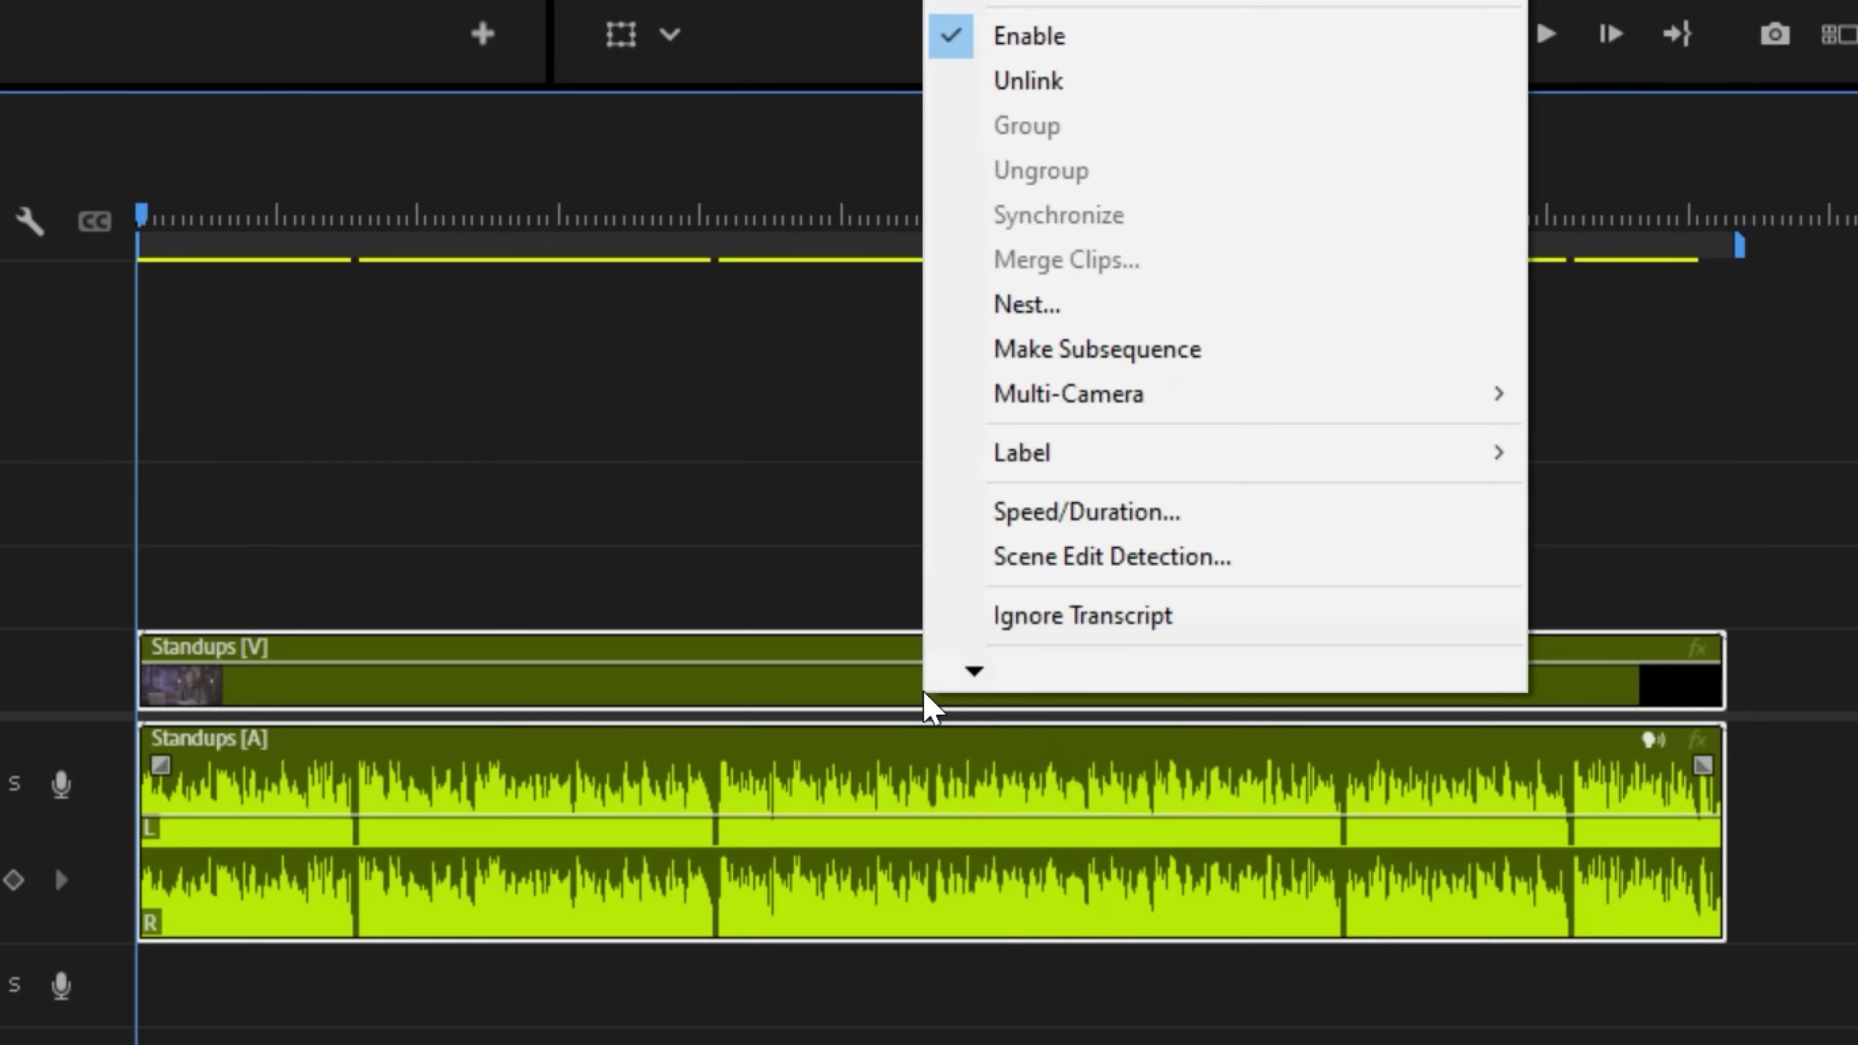
pyautogui.click(1262, 567)
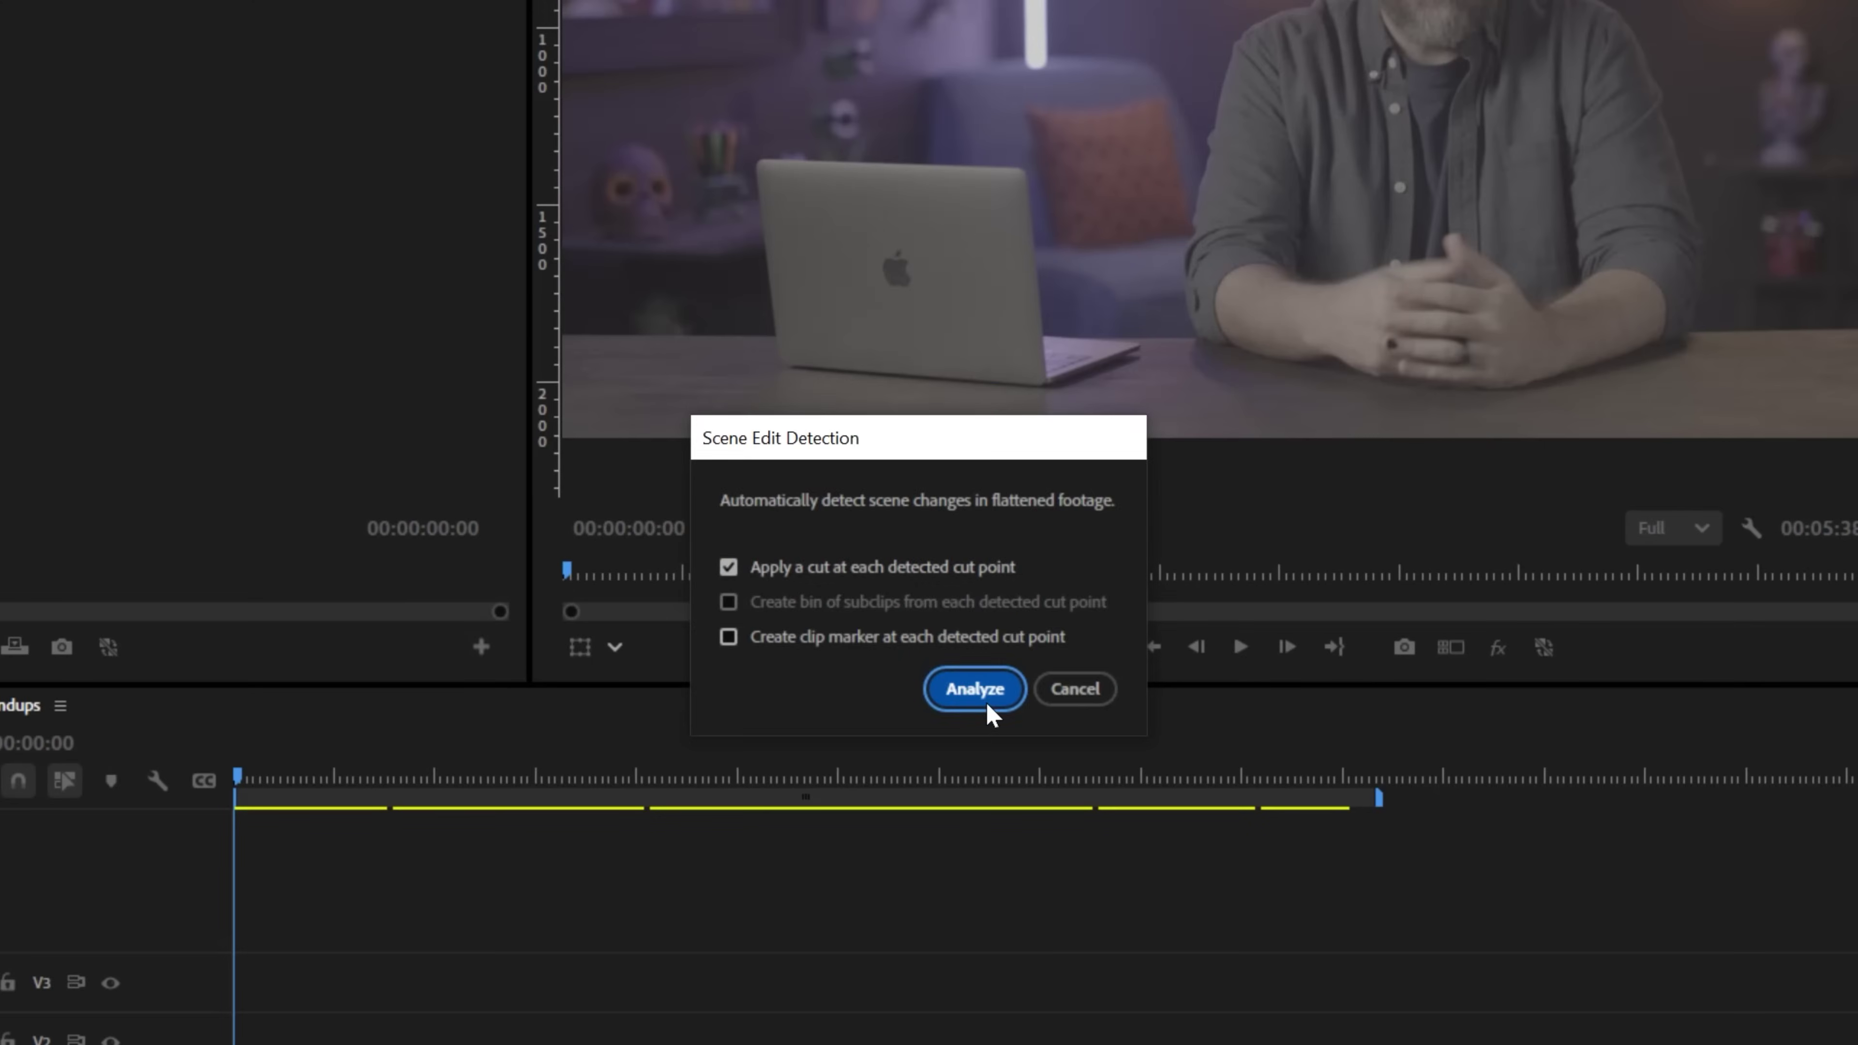
pyautogui.click(975, 689)
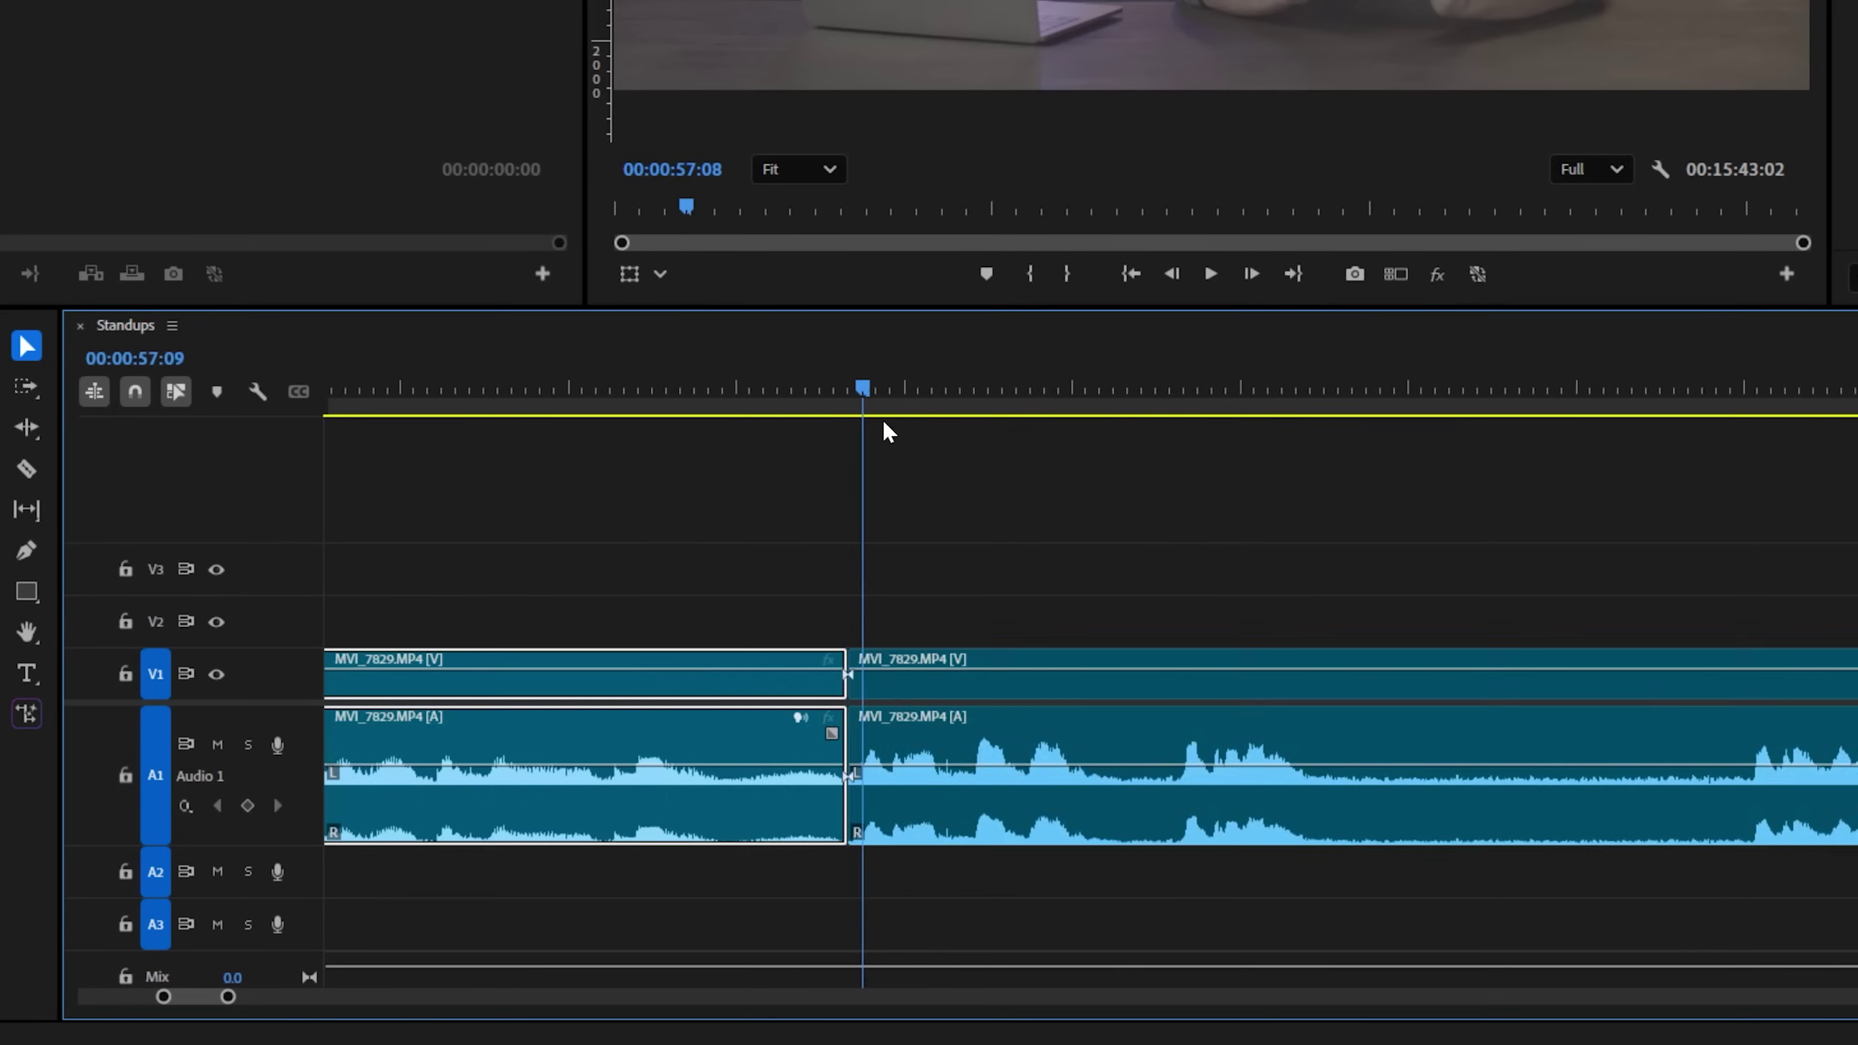
pyautogui.moveTo(884, 427); pyautogui.dragTo(1725, 498)
pyautogui.press('Up')
pyautogui.press('space')
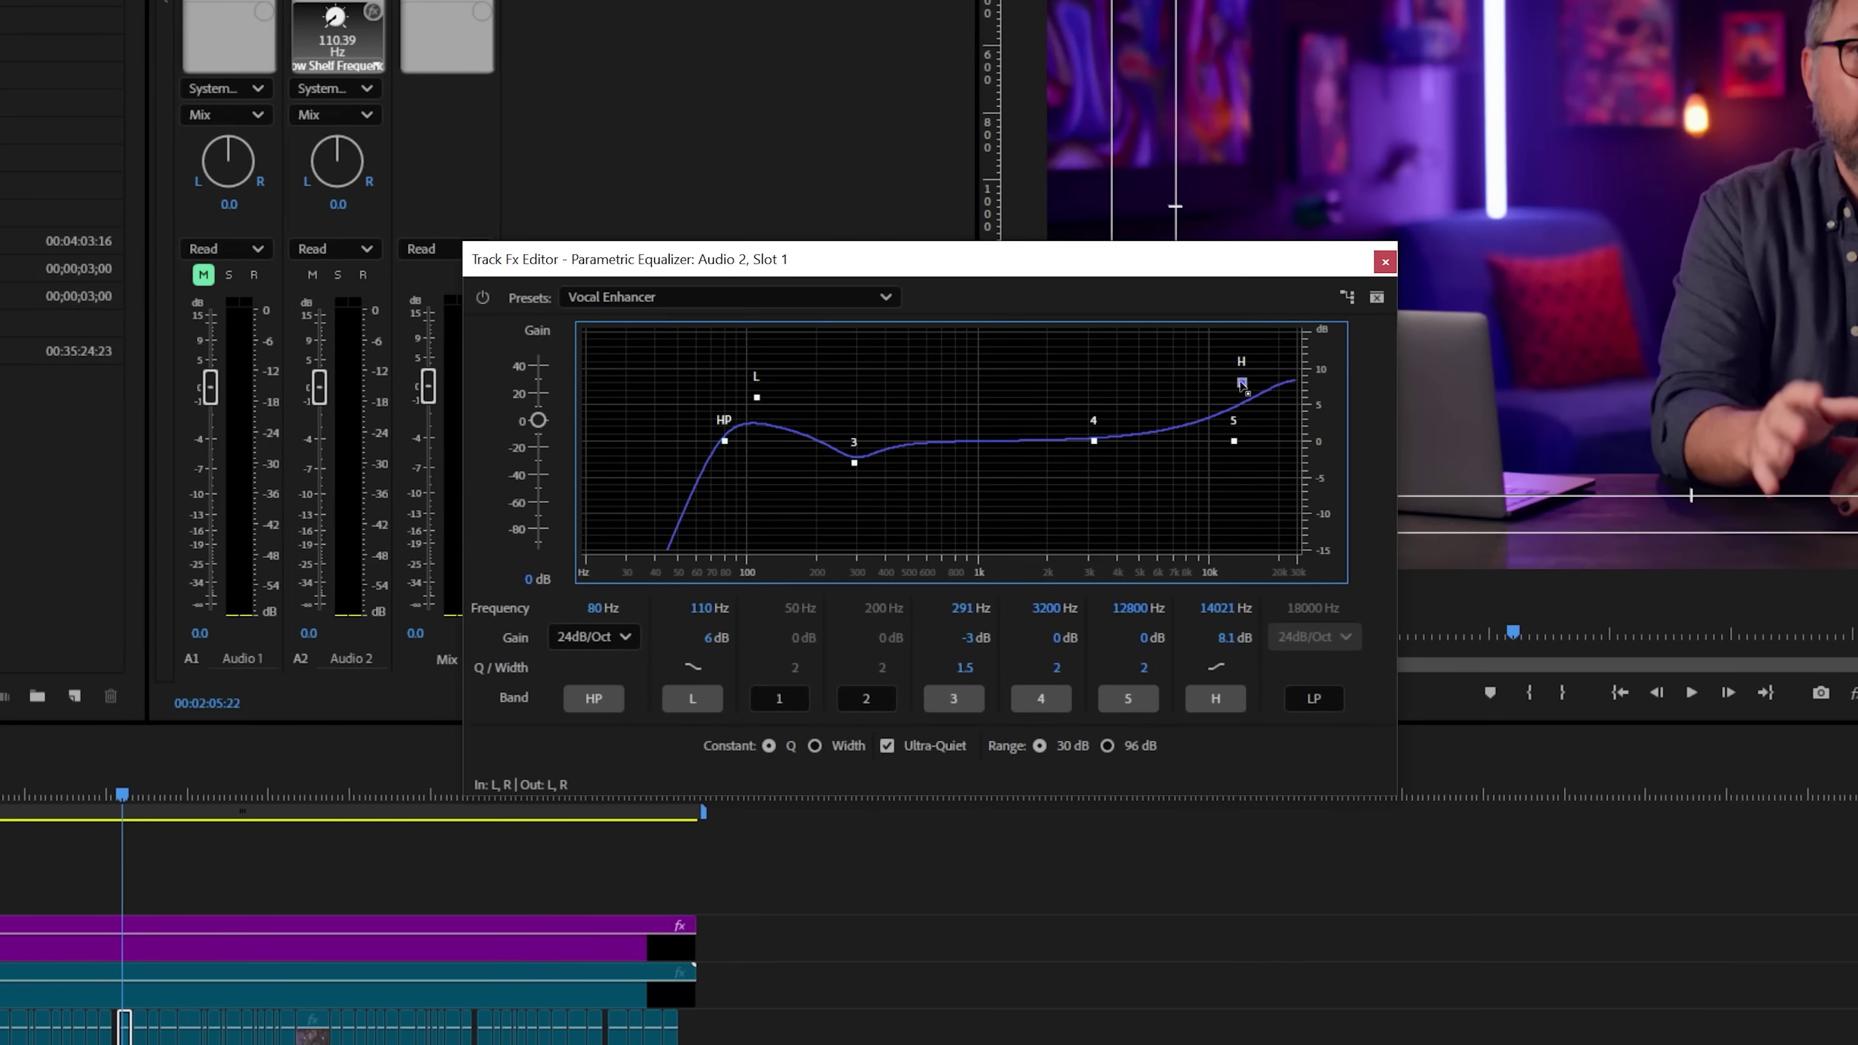
# - Lower the high EQ band, apply the ALEXA_Default_LogC2Rec709 input LUT, and open the Standups nest
pyautogui.moveTo(1242, 382); pyautogui.dragTo(1178, 407)
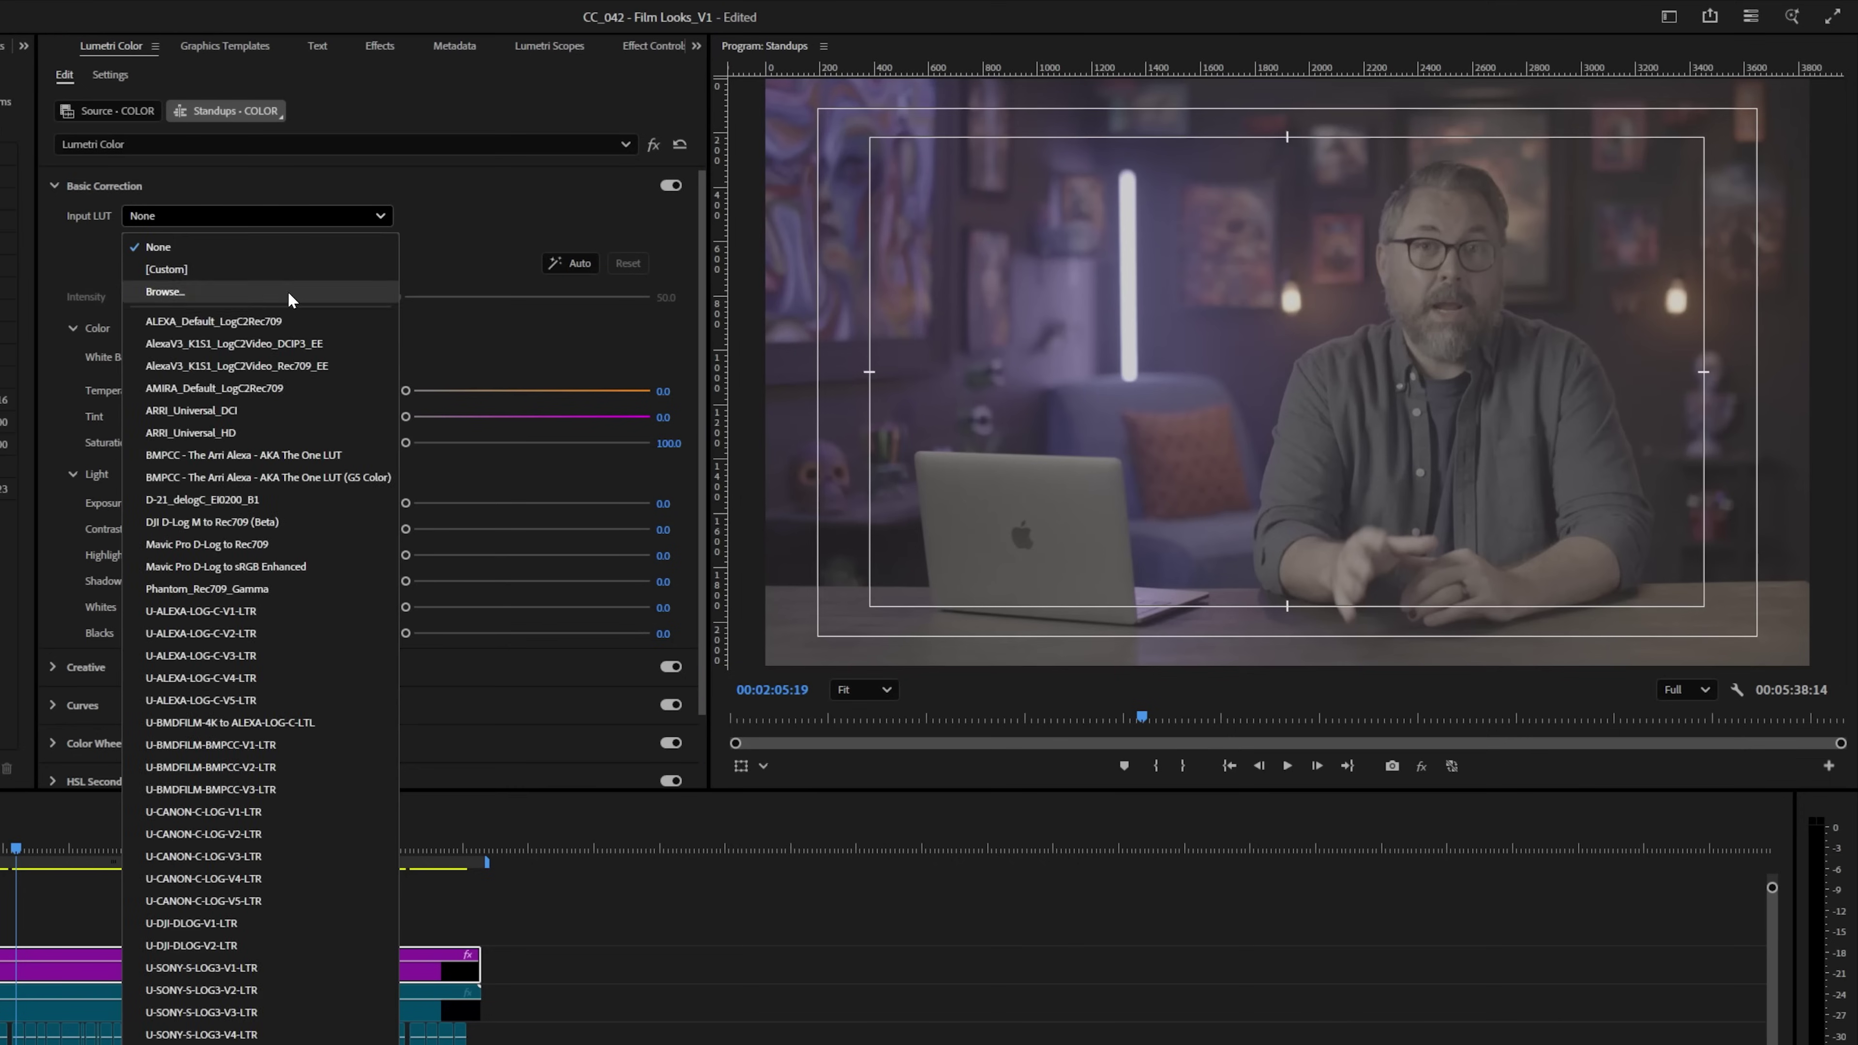
pyautogui.click(277, 316)
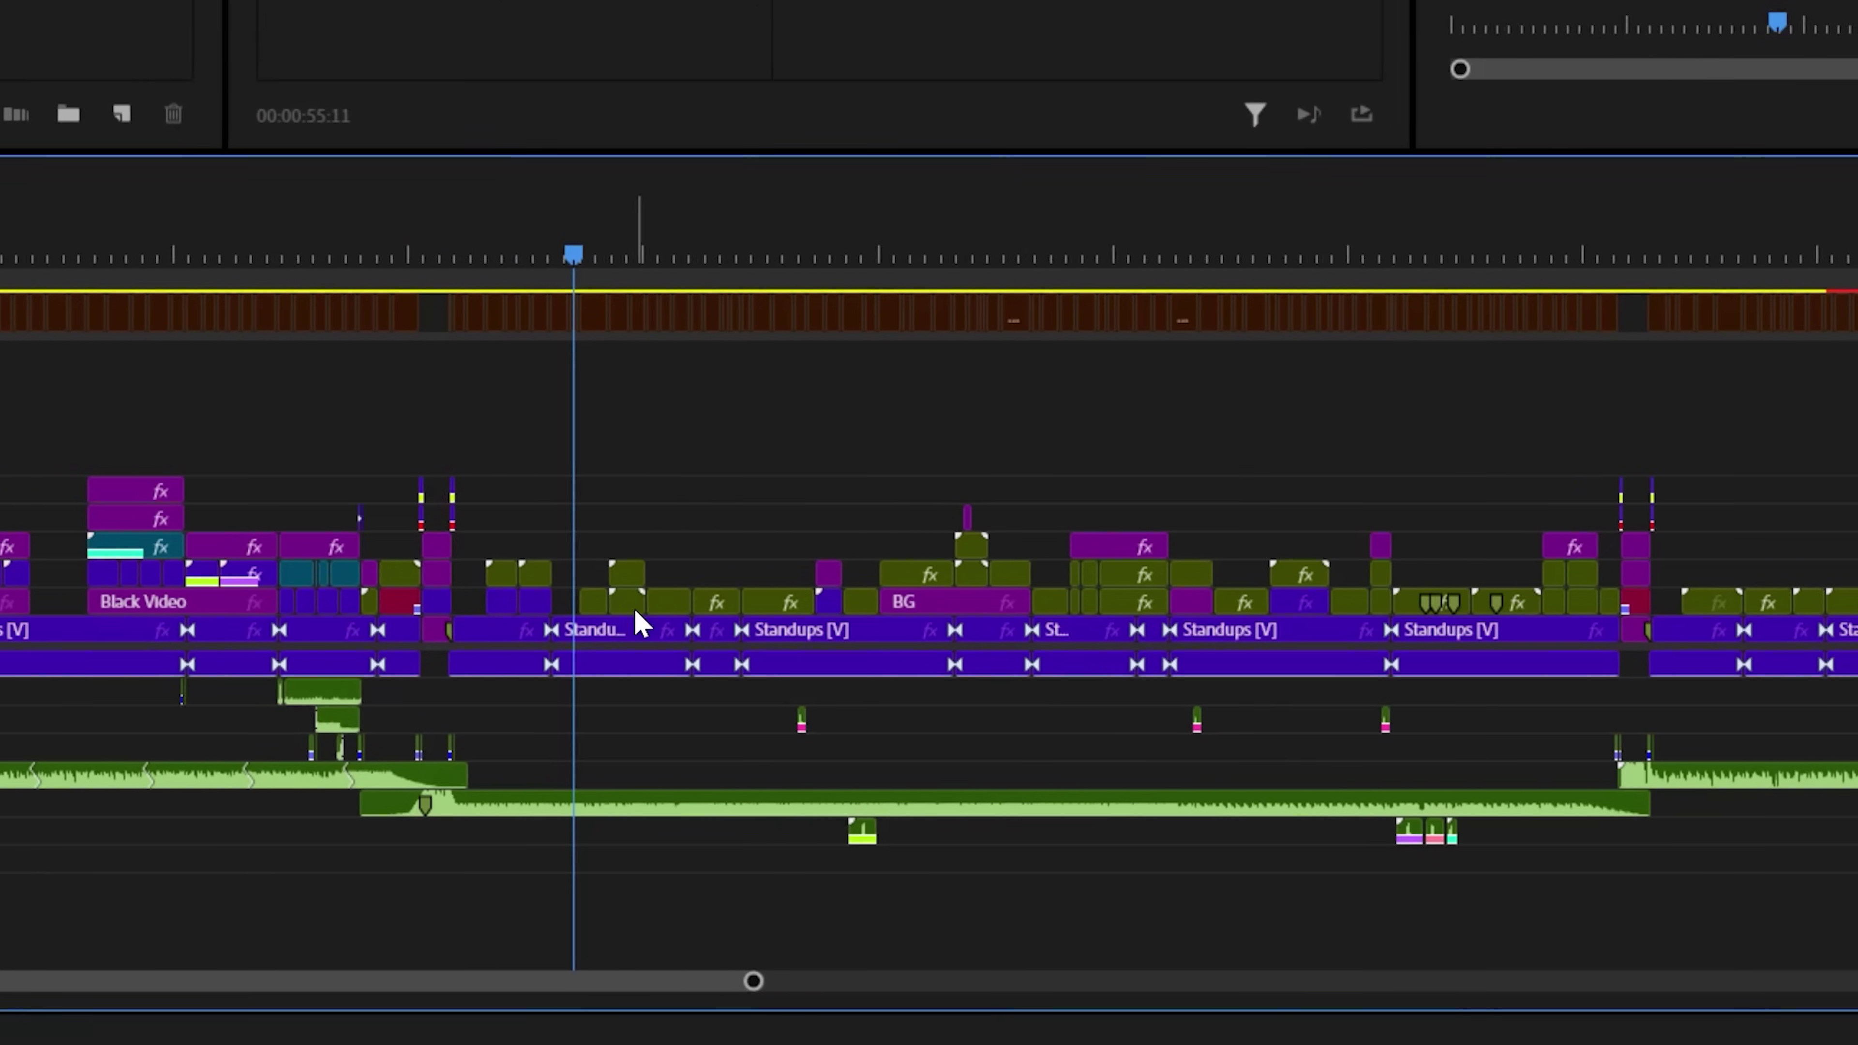
pyautogui.doubleClick(640, 630)
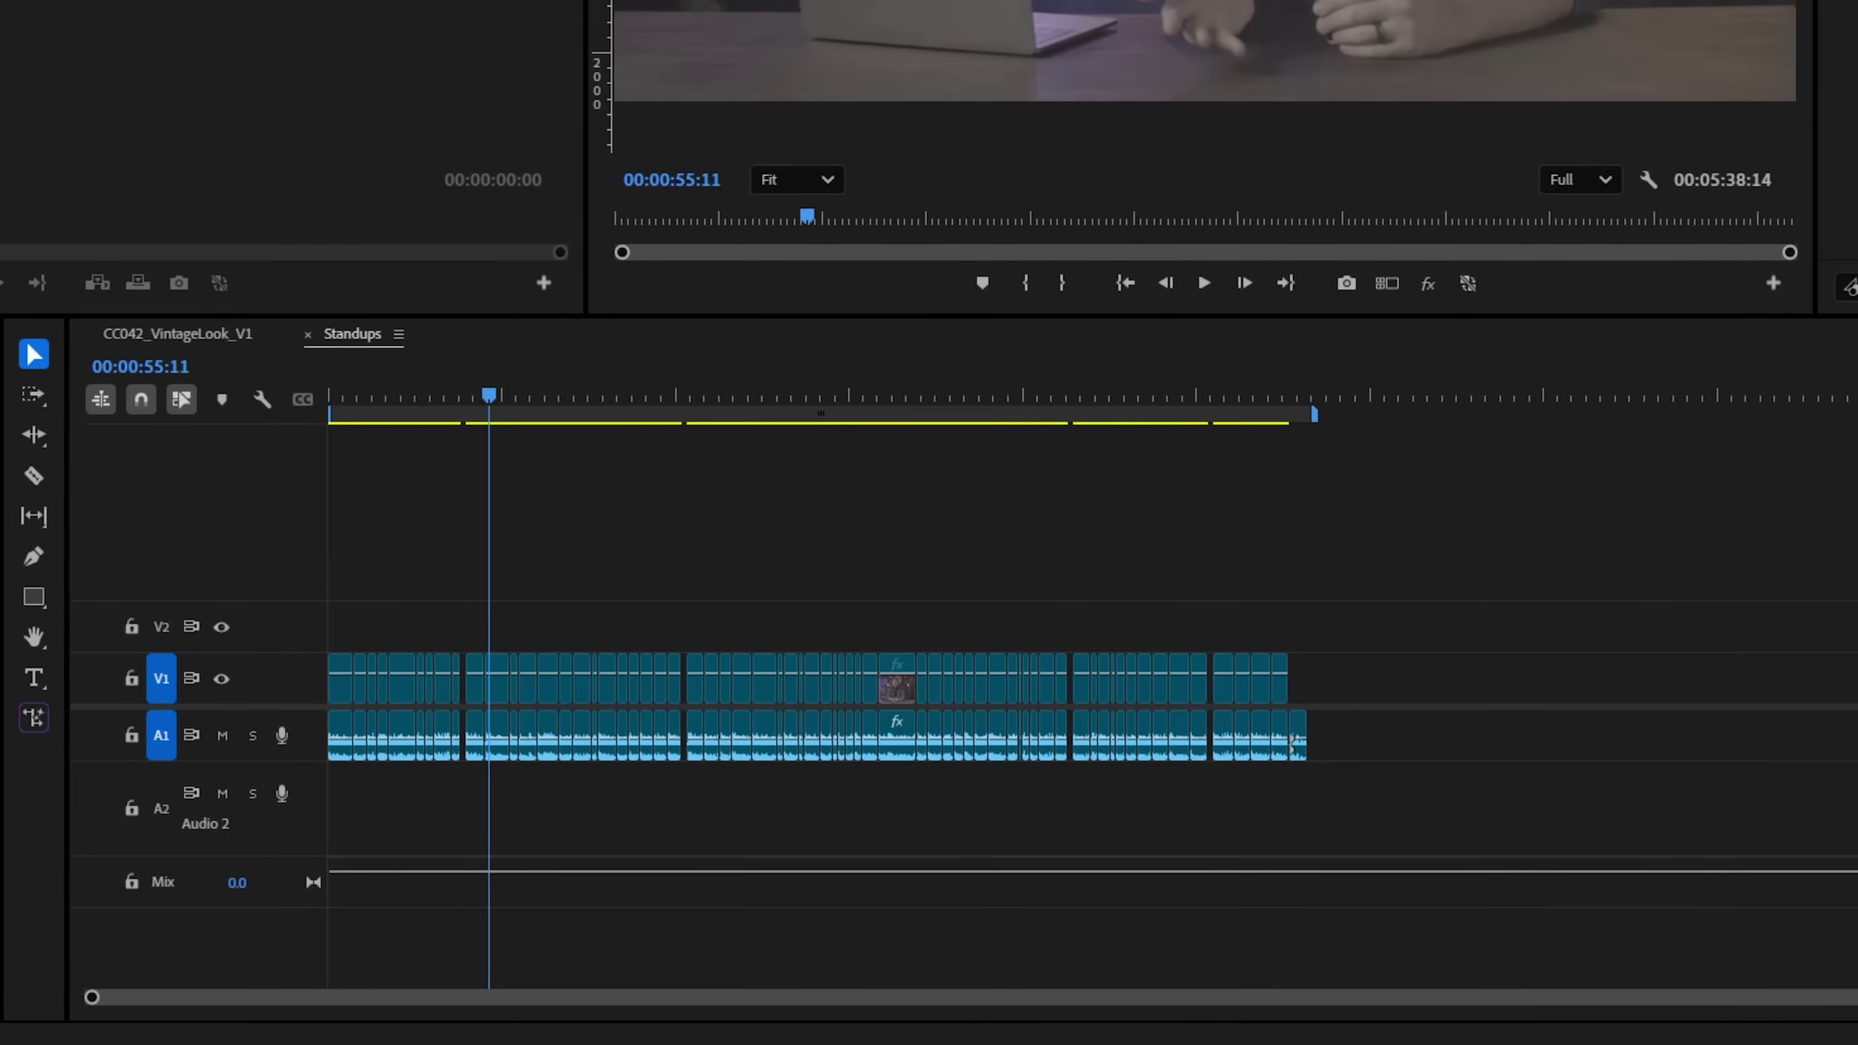
# - Move the standup clips within the nest, bring up the export settings, and select the second clip
pyautogui.moveTo(4, 602); pyautogui.dragTo(293, 594)
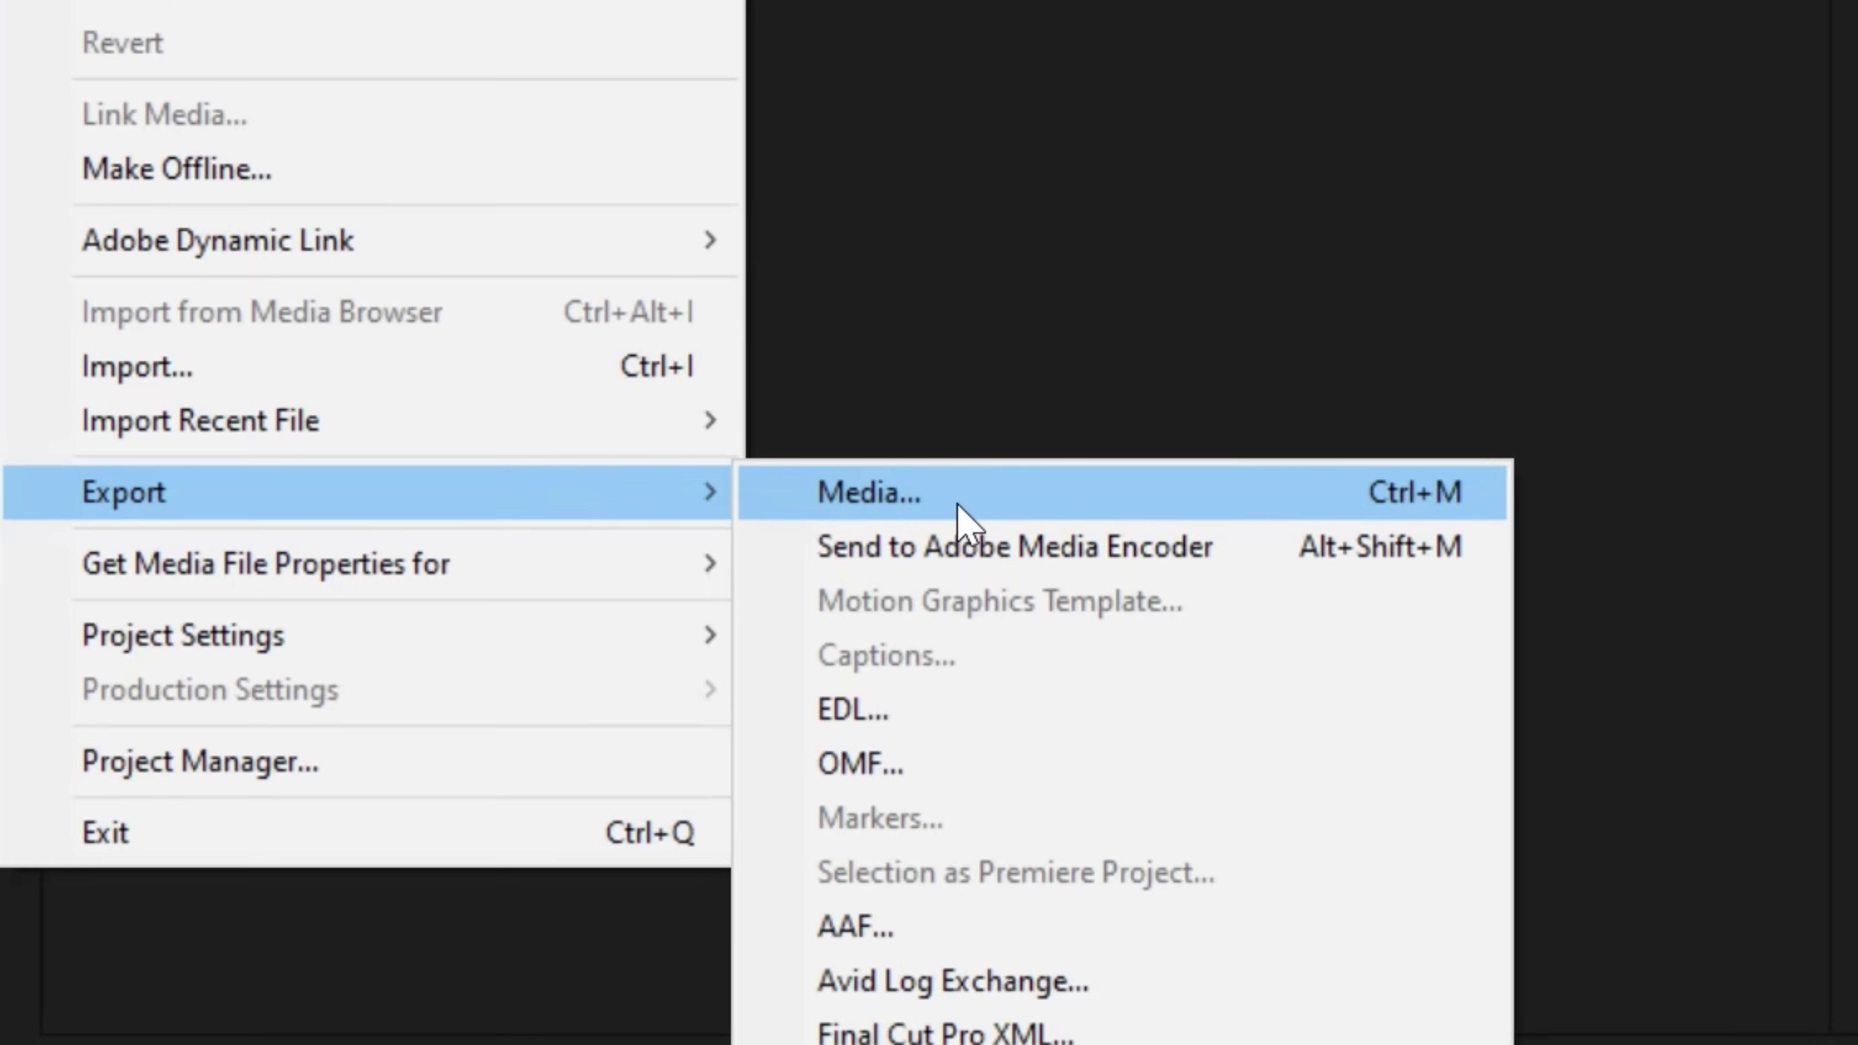
pyautogui.click(959, 507)
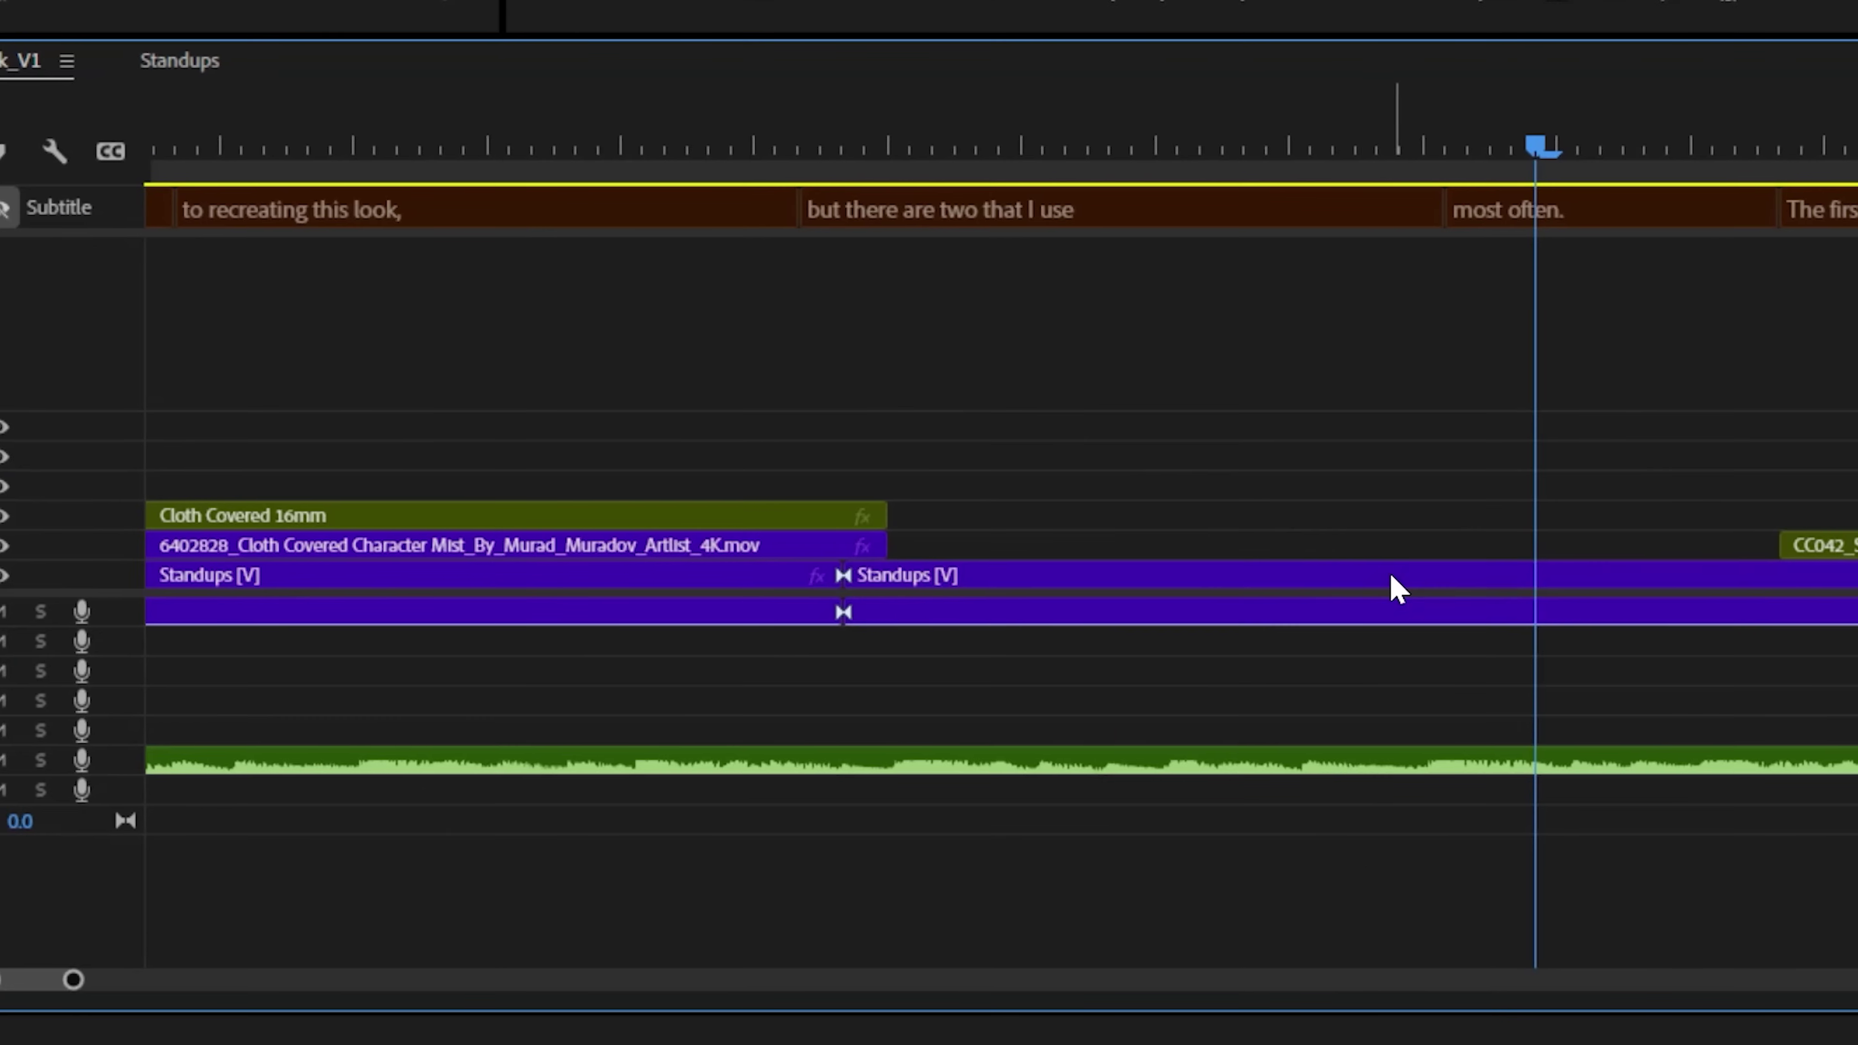
pyautogui.click(1398, 589)
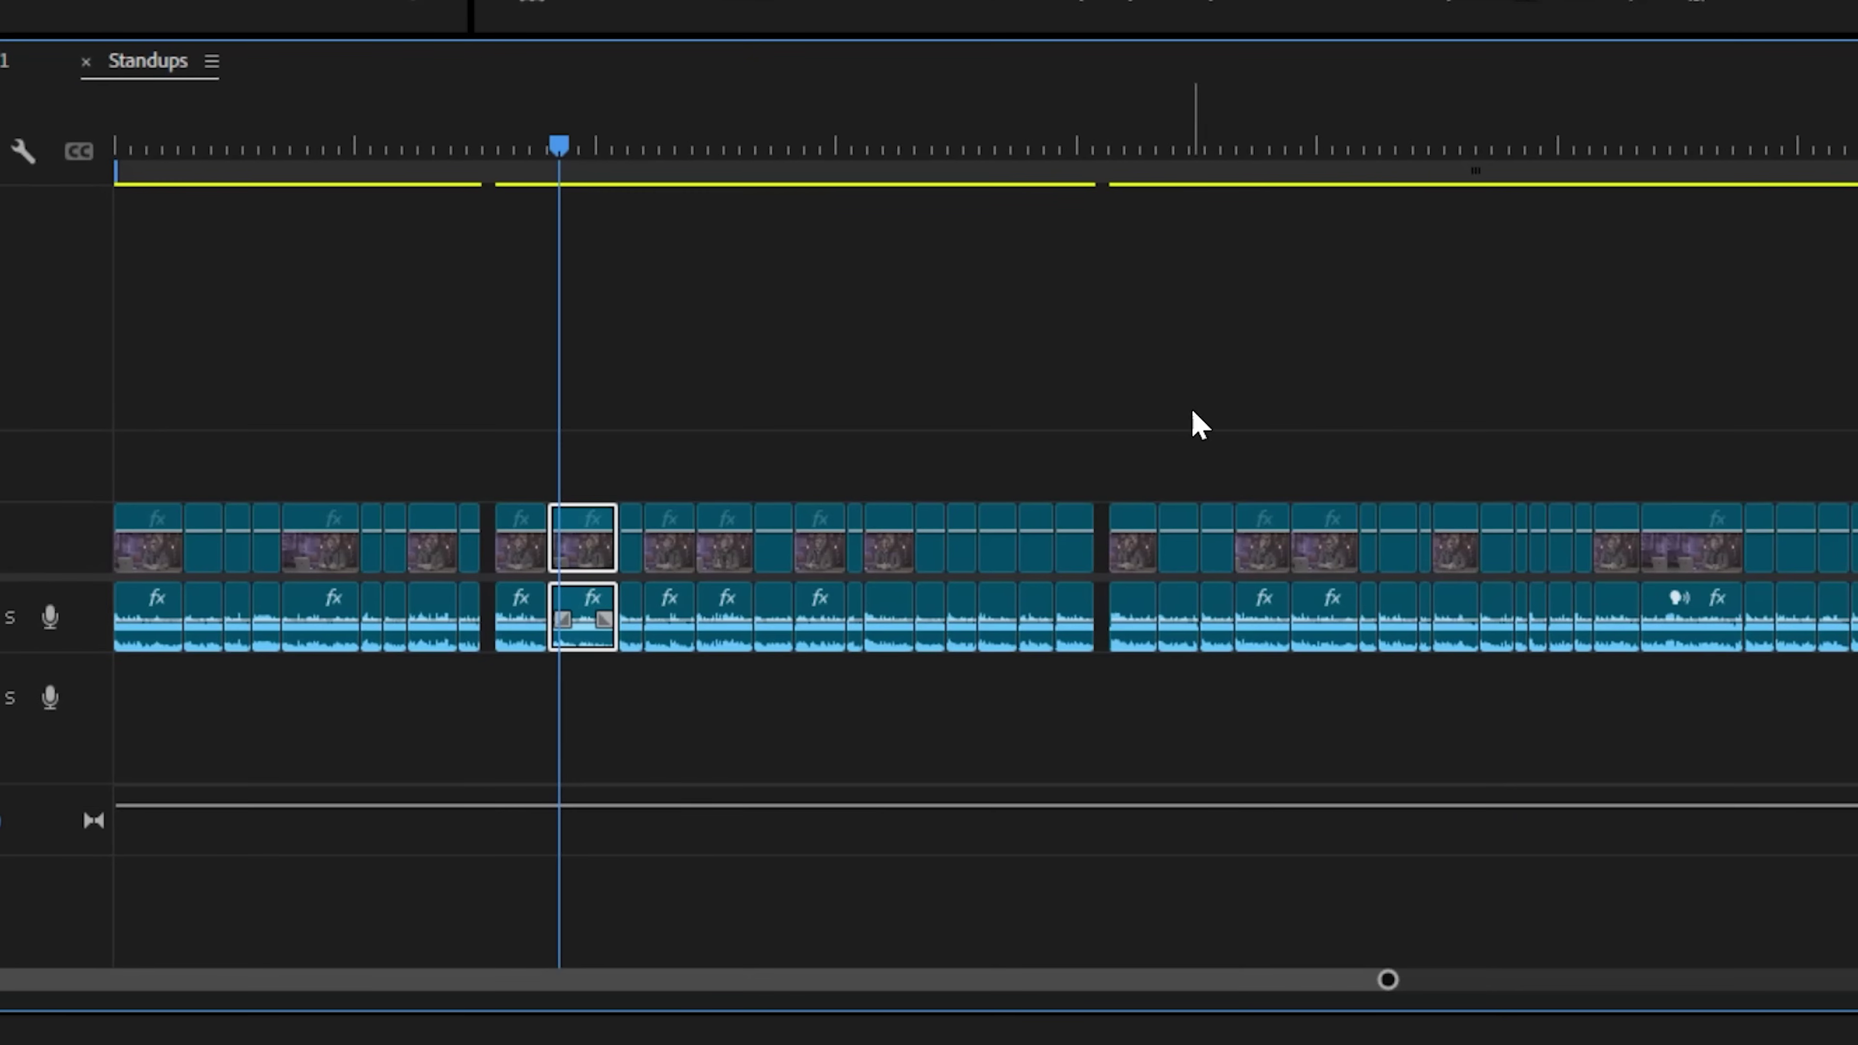
pyautogui.press('-')
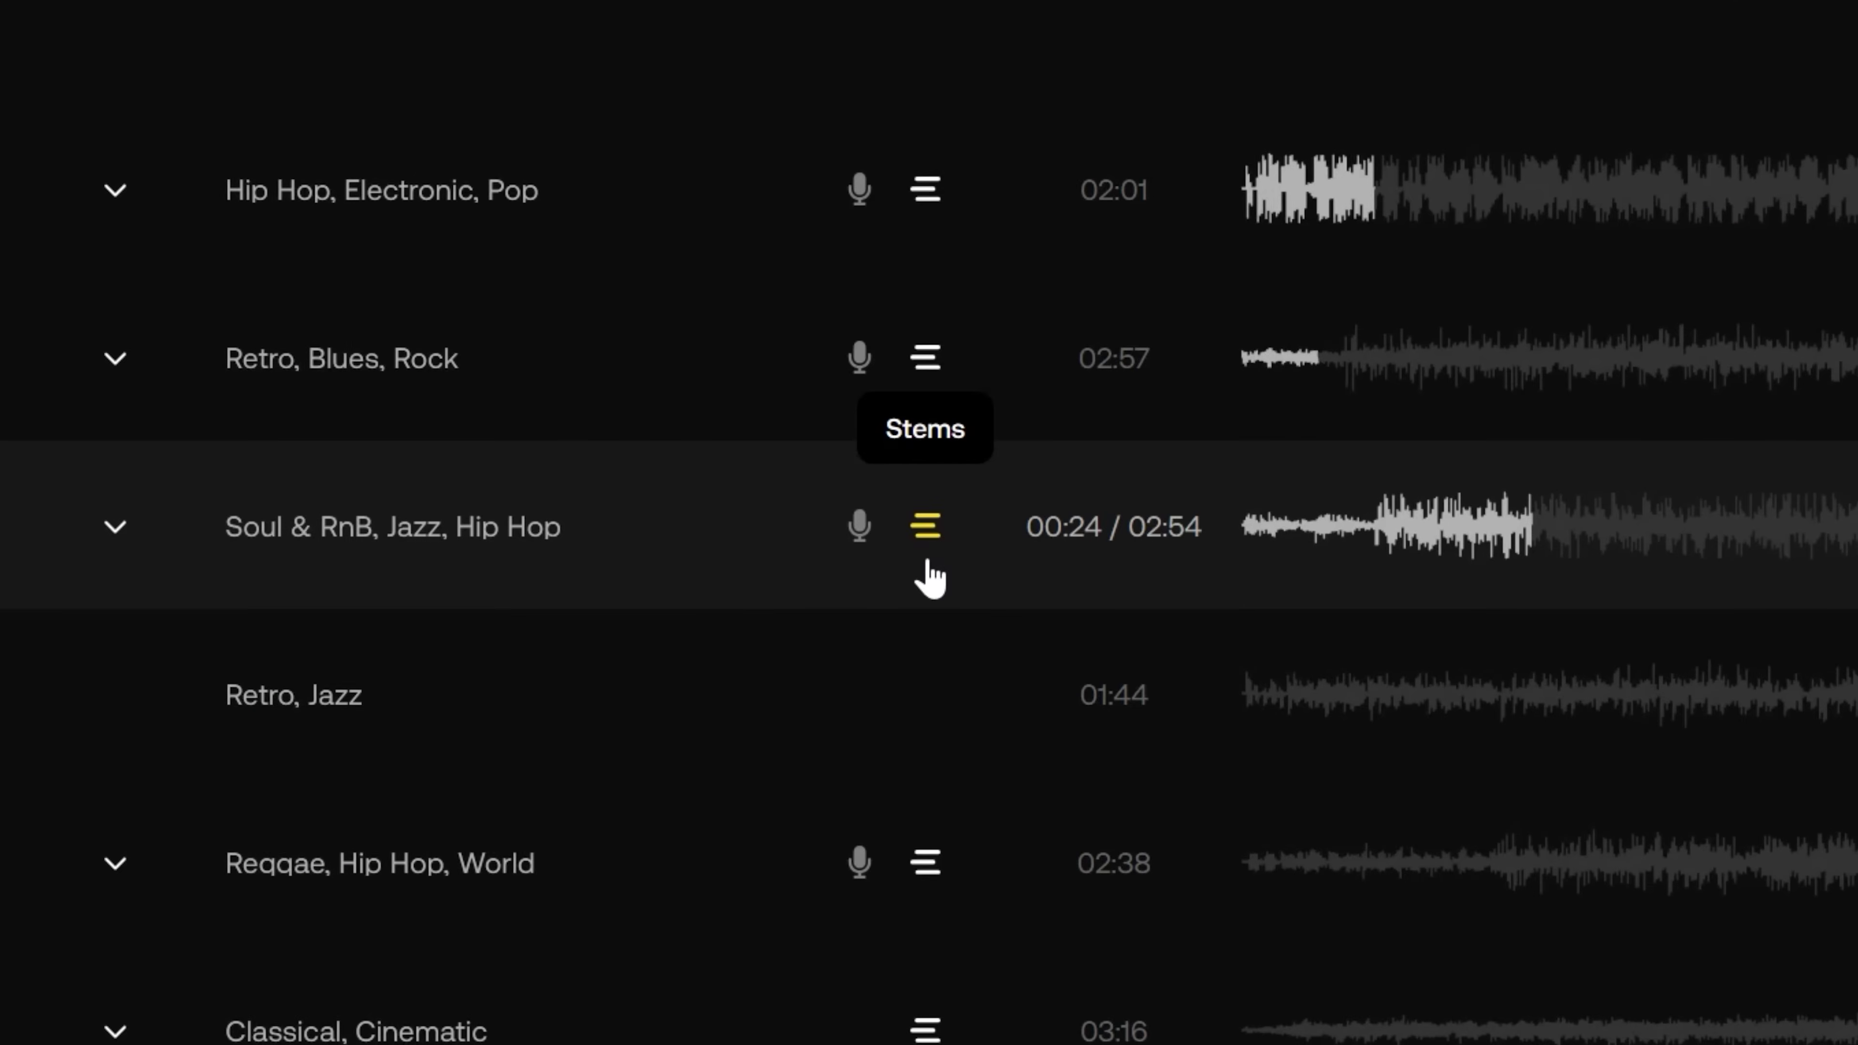
# - Show the stems for the Artlist track 'Roll the Dice'
pyautogui.click(927, 545)
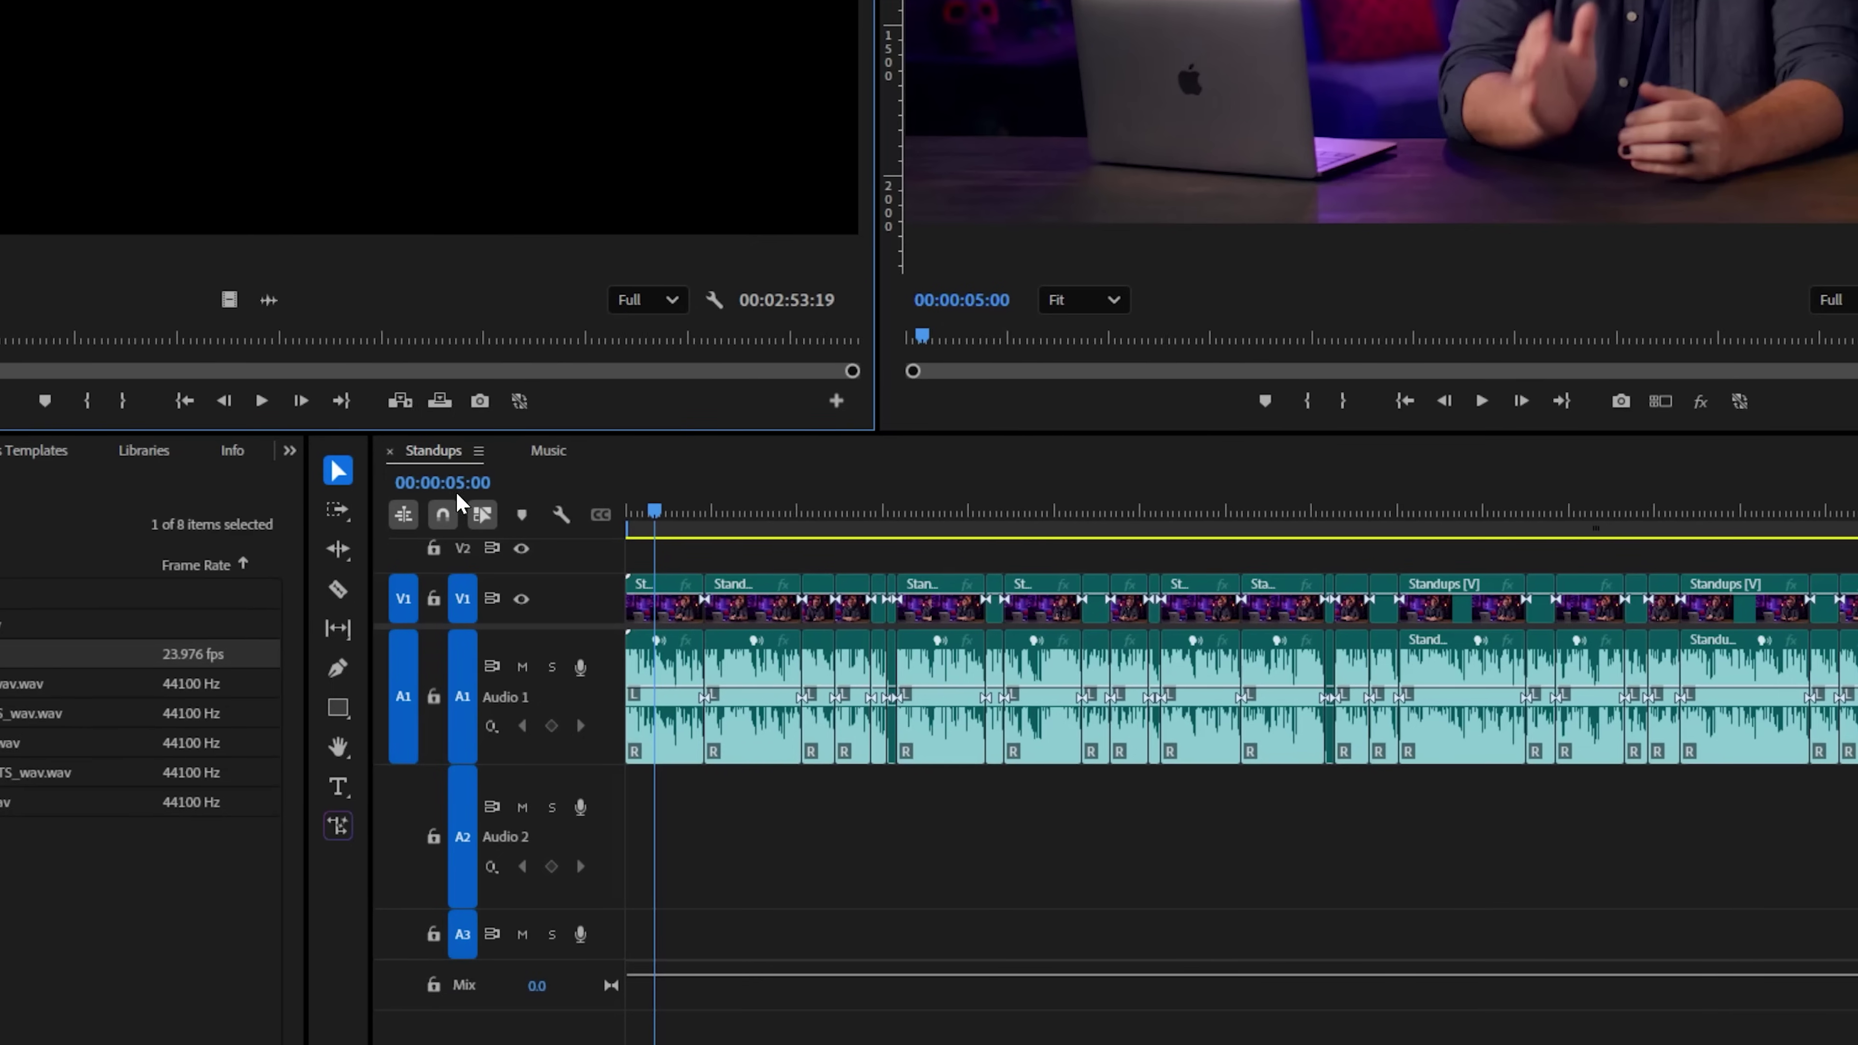
# - Place the Music nest on A2, open it, and drop the LEAD_VOCALS volume to -5.8 dB
pyautogui.moveTo(110, 644); pyautogui.dragTo(609, 793)
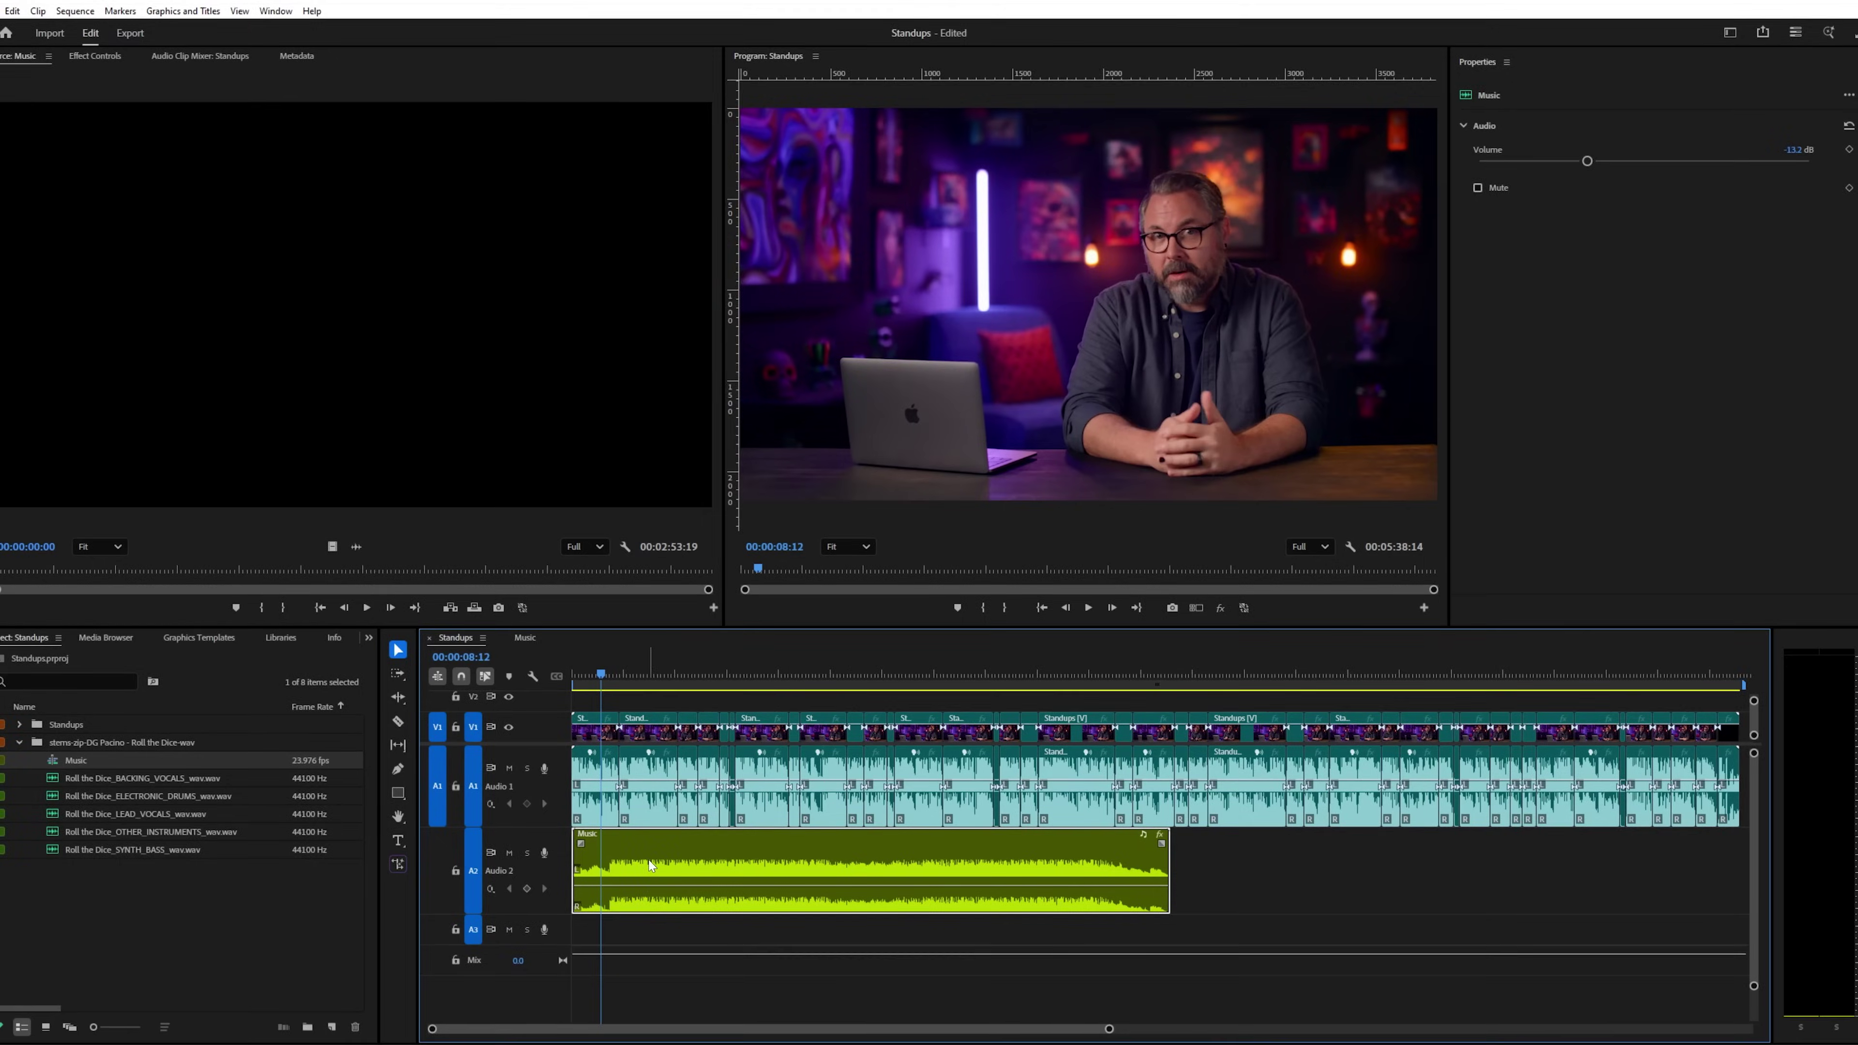
pyautogui.doubleClick(649, 862)
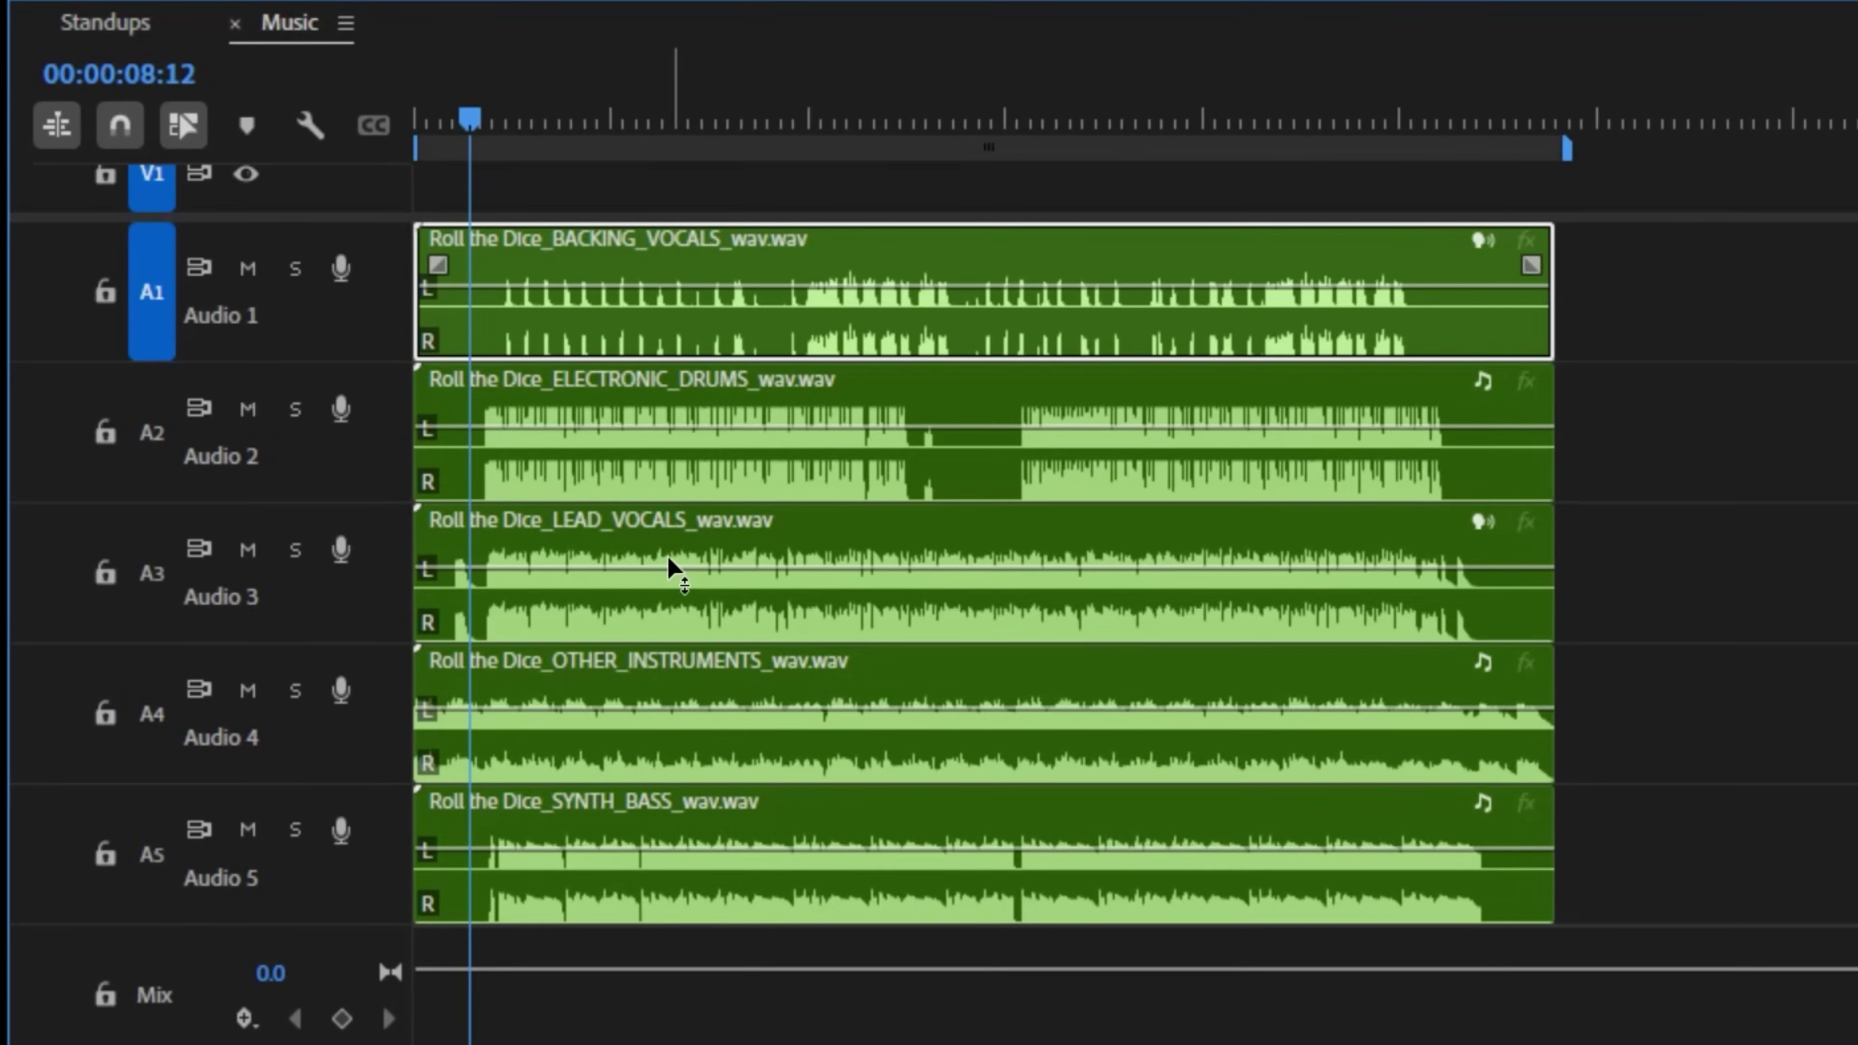
pyautogui.press('=')
pyautogui.press('=')
pyautogui.press('=')
pyautogui.moveTo(673, 840); pyautogui.dragTo(721, 867)
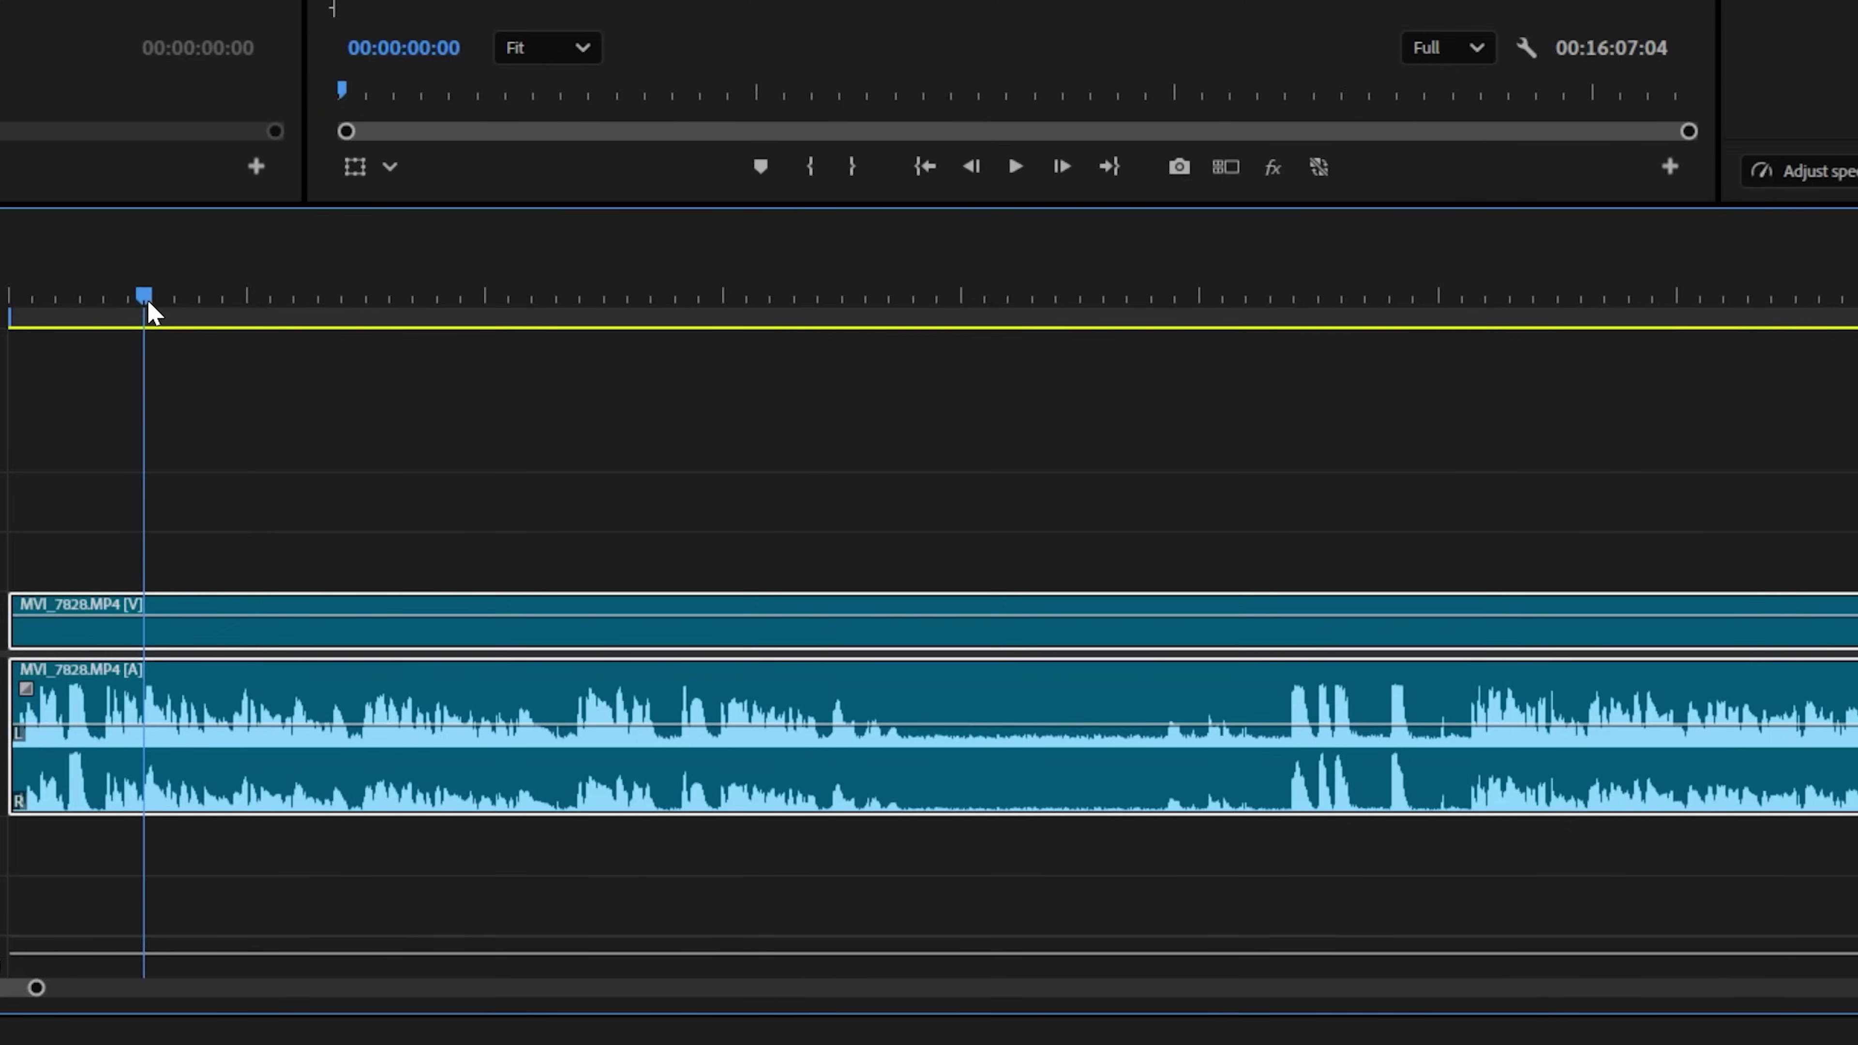
# - At about 18 seconds, draw a five-point pen mask around the frame that excludes the microphone
pyautogui.moveTo(145, 300); pyautogui.dragTo(1066, 409)
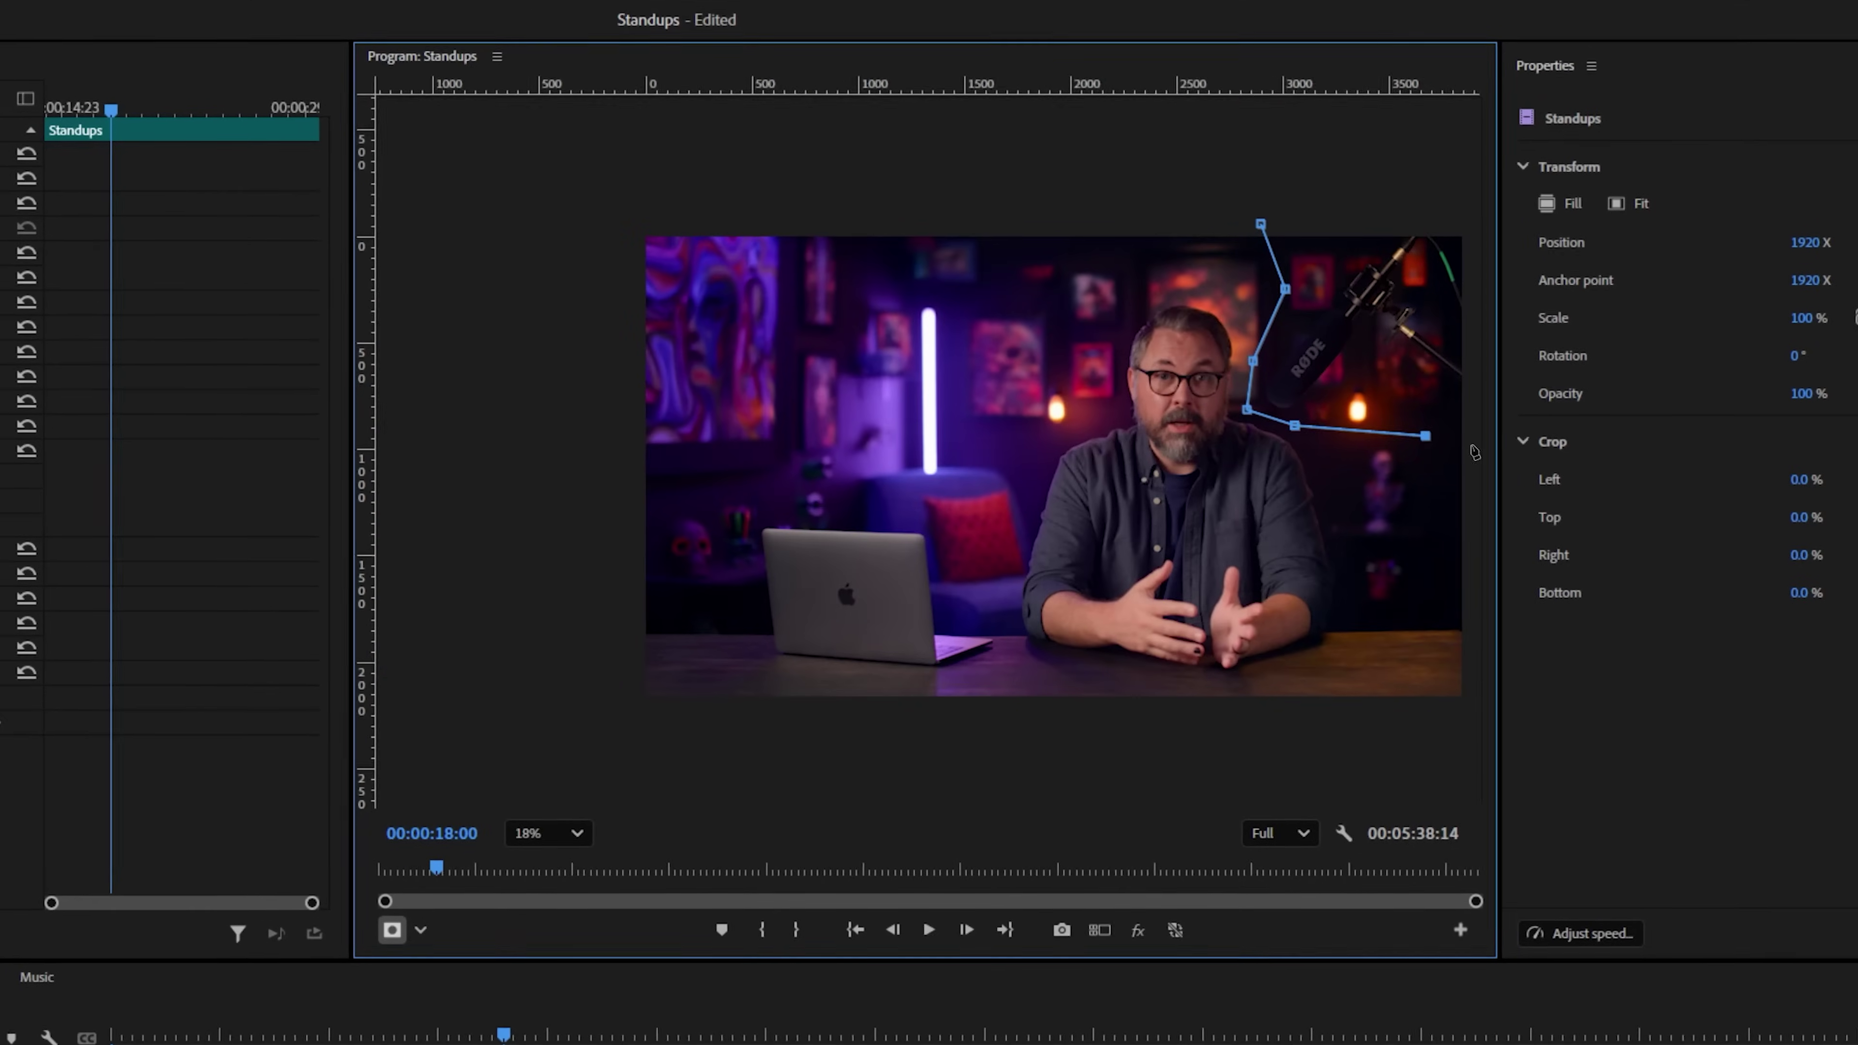
pyautogui.click(1470, 446)
pyautogui.click(1473, 737)
pyautogui.click(587, 730)
pyautogui.click(603, 177)
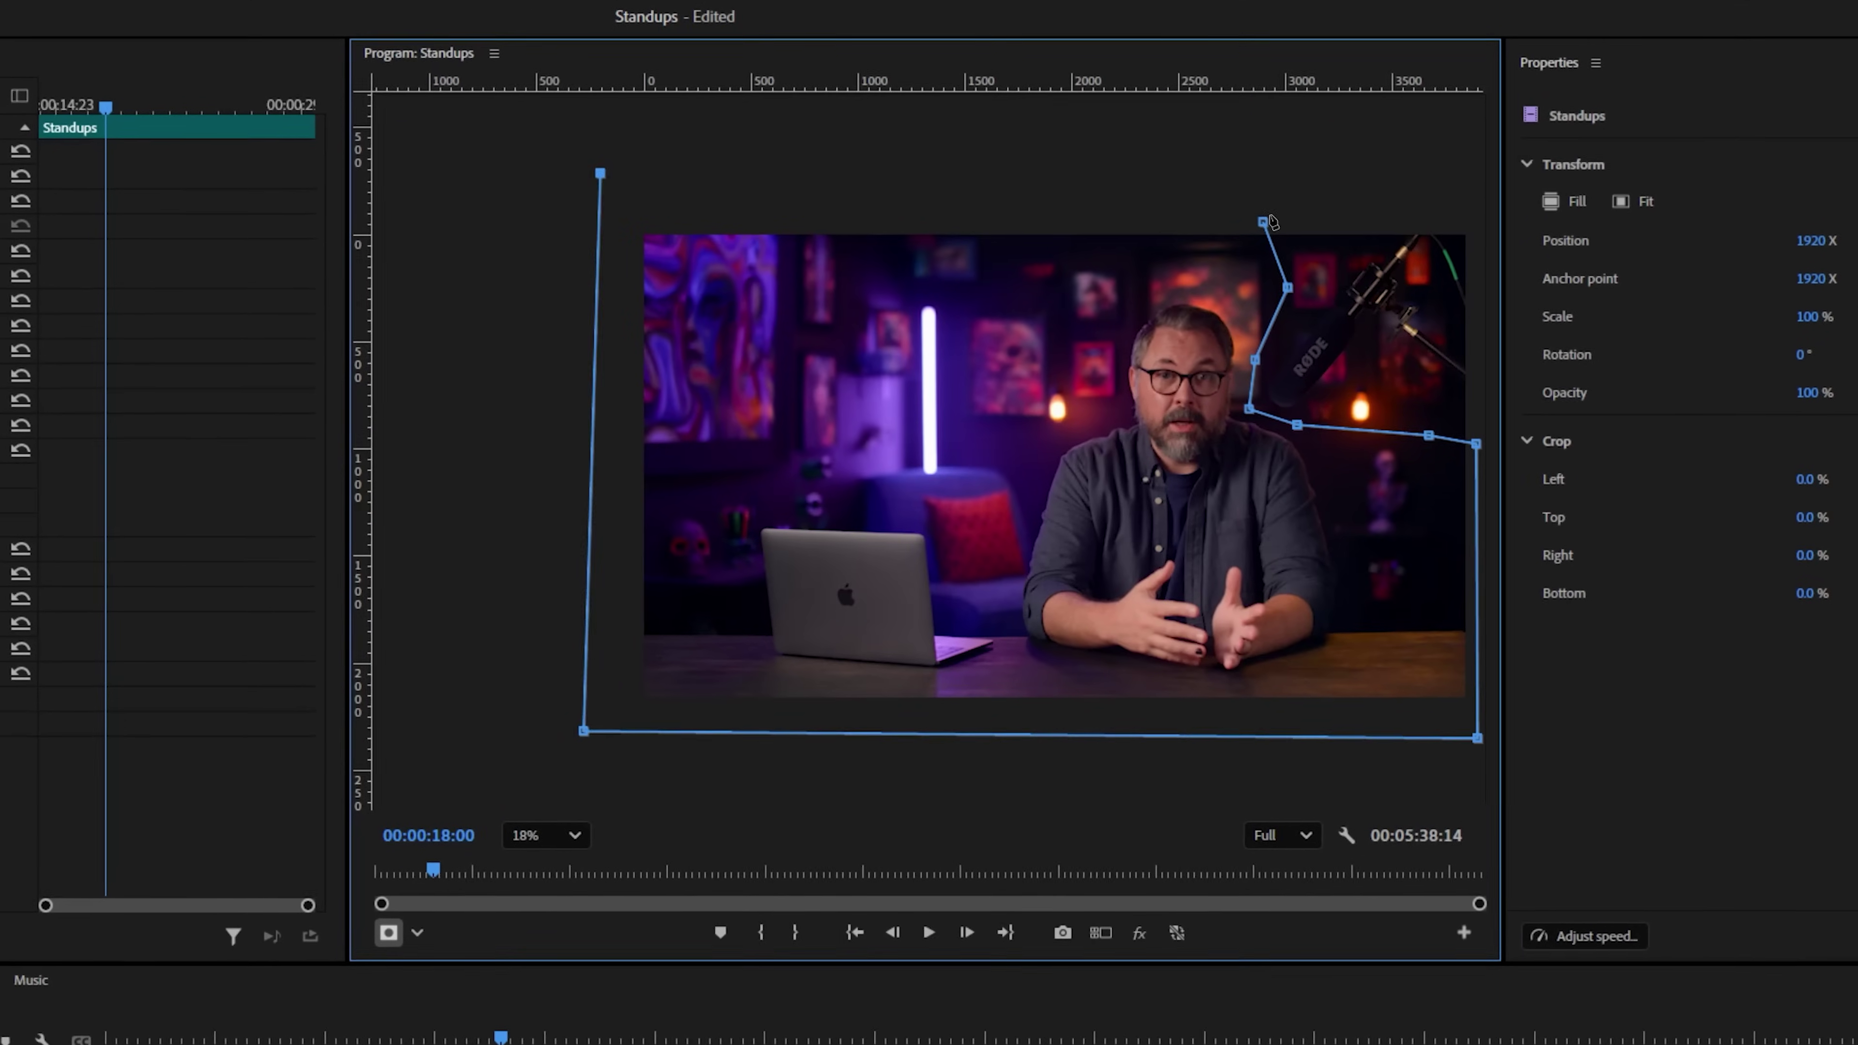
pyautogui.click(1259, 223)
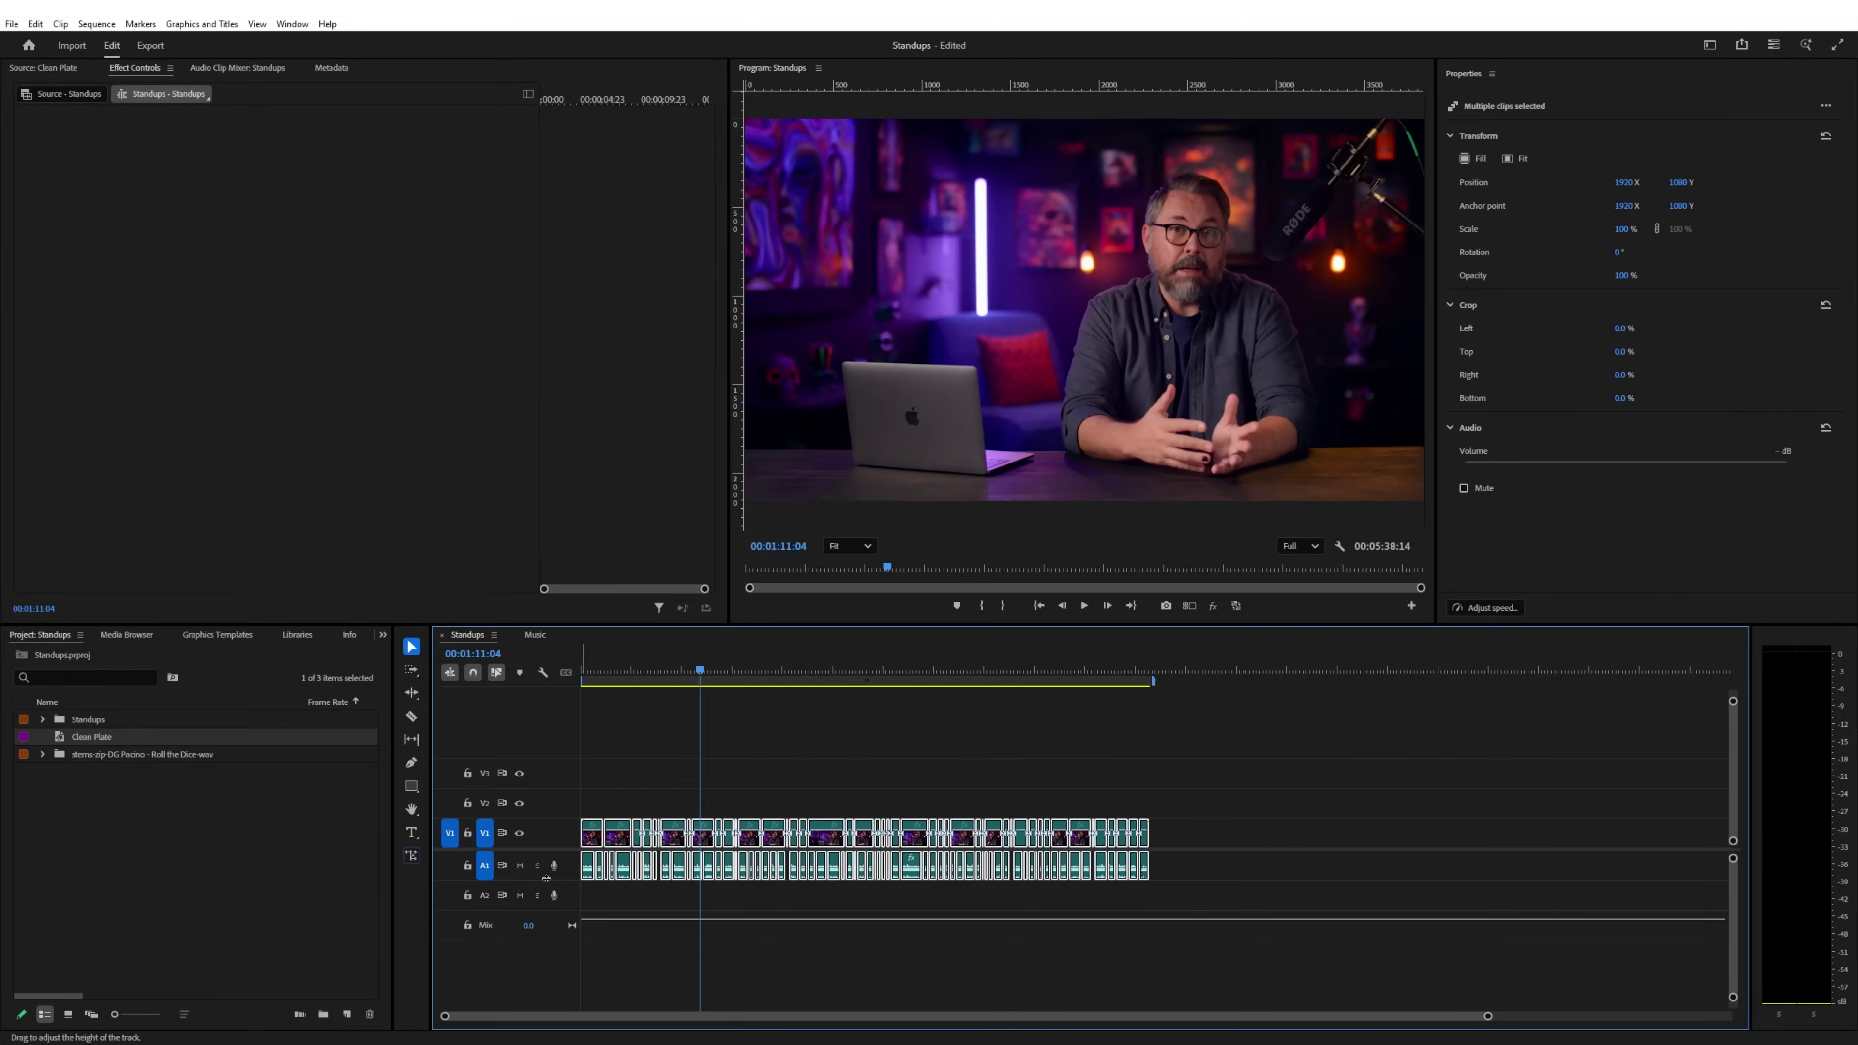
# - Nest the standup clips as 'Standups - mic removal' and open the nested sequence
pyautogui.rightClick(615, 857)
pyautogui.click(658, 709)
pyautogui.write('Standups - mic removal')
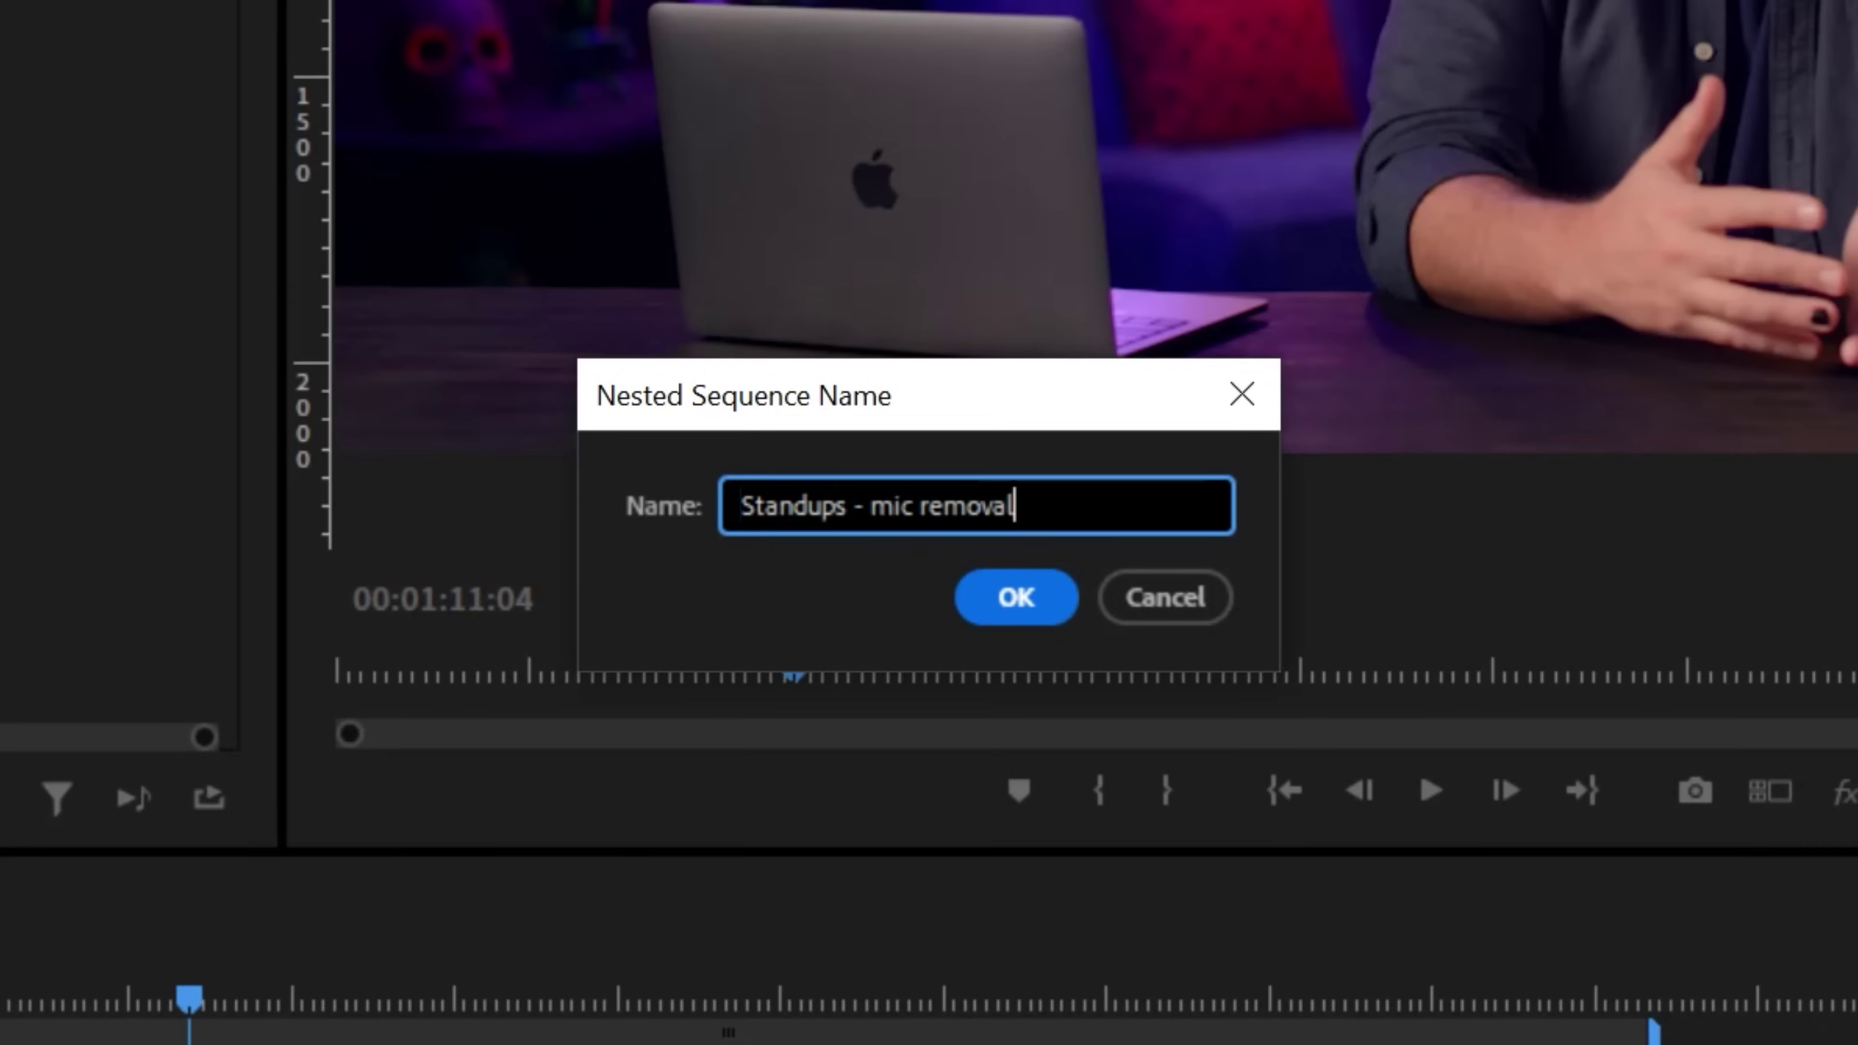
pyautogui.press('Return')
pyautogui.doubleClick(201, 1044)
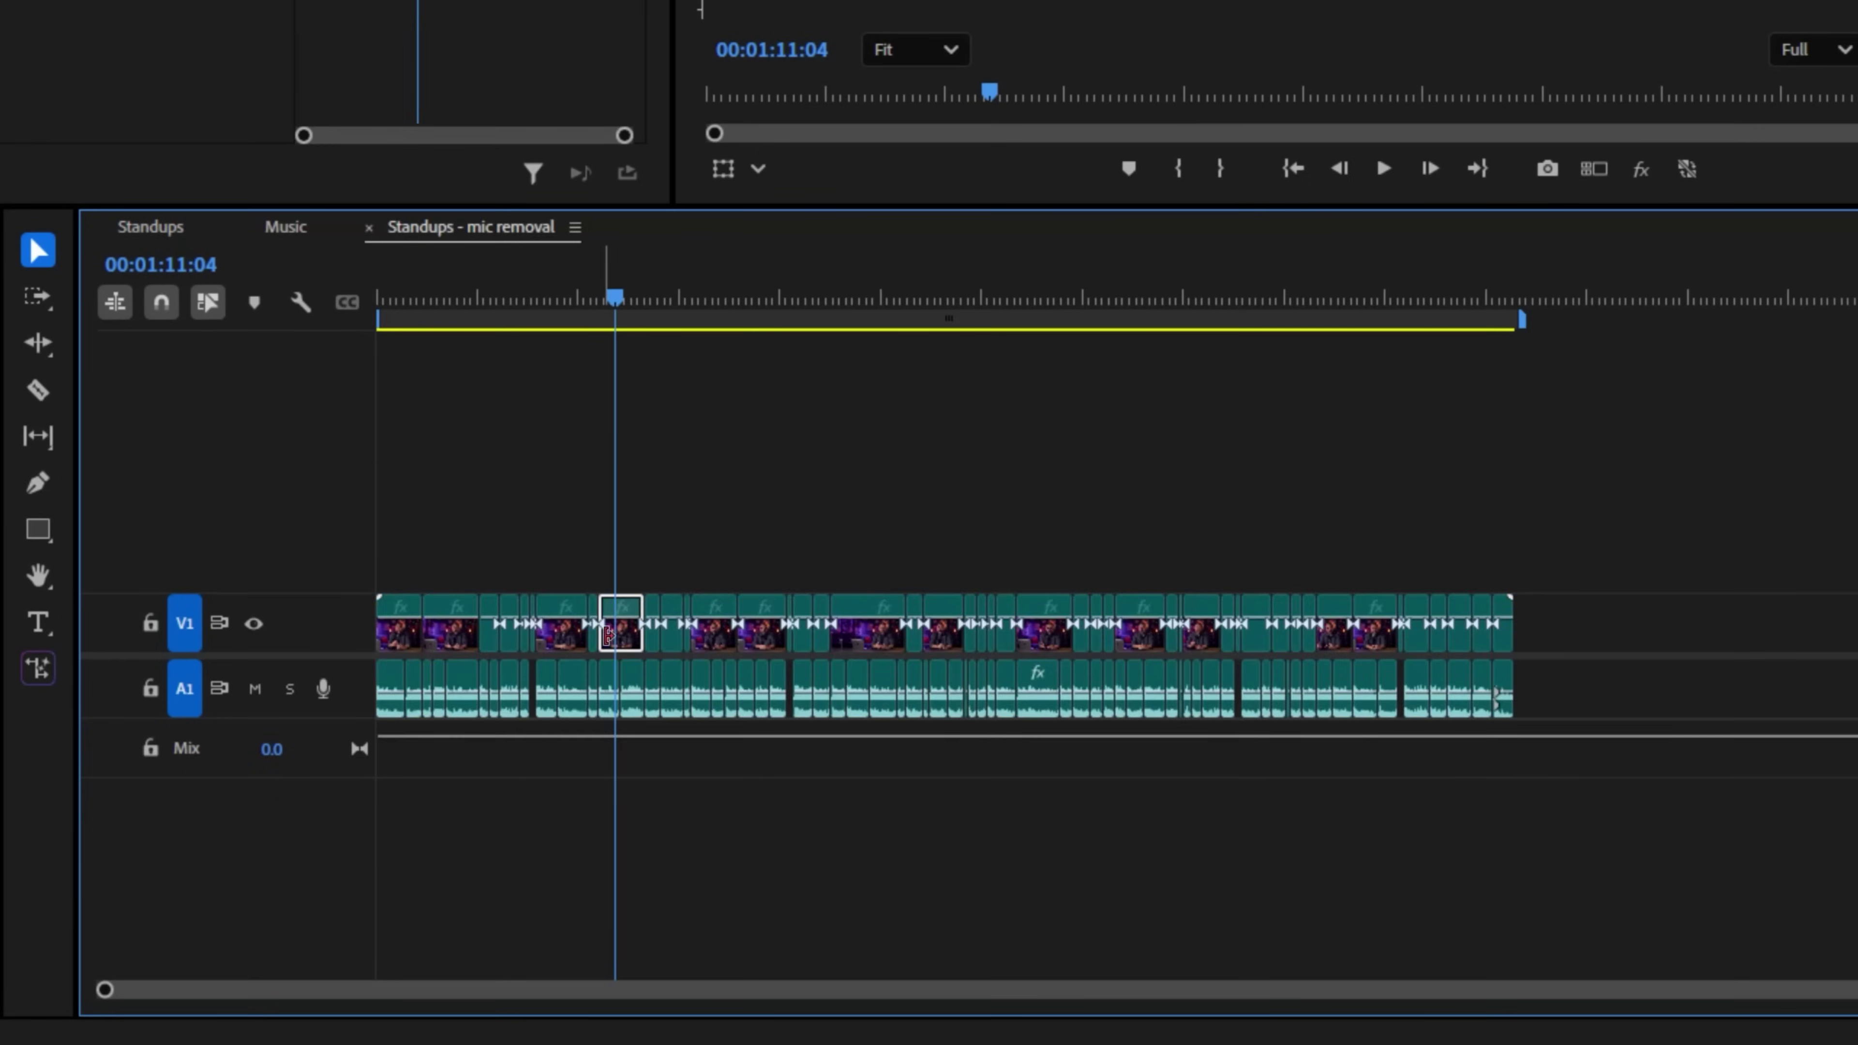
# - Export a 'mic removal' frame, erase the mic in Photoshop, and position the clean plate on V2
pyautogui.click(1696, 791)
pyautogui.write('mic removal')
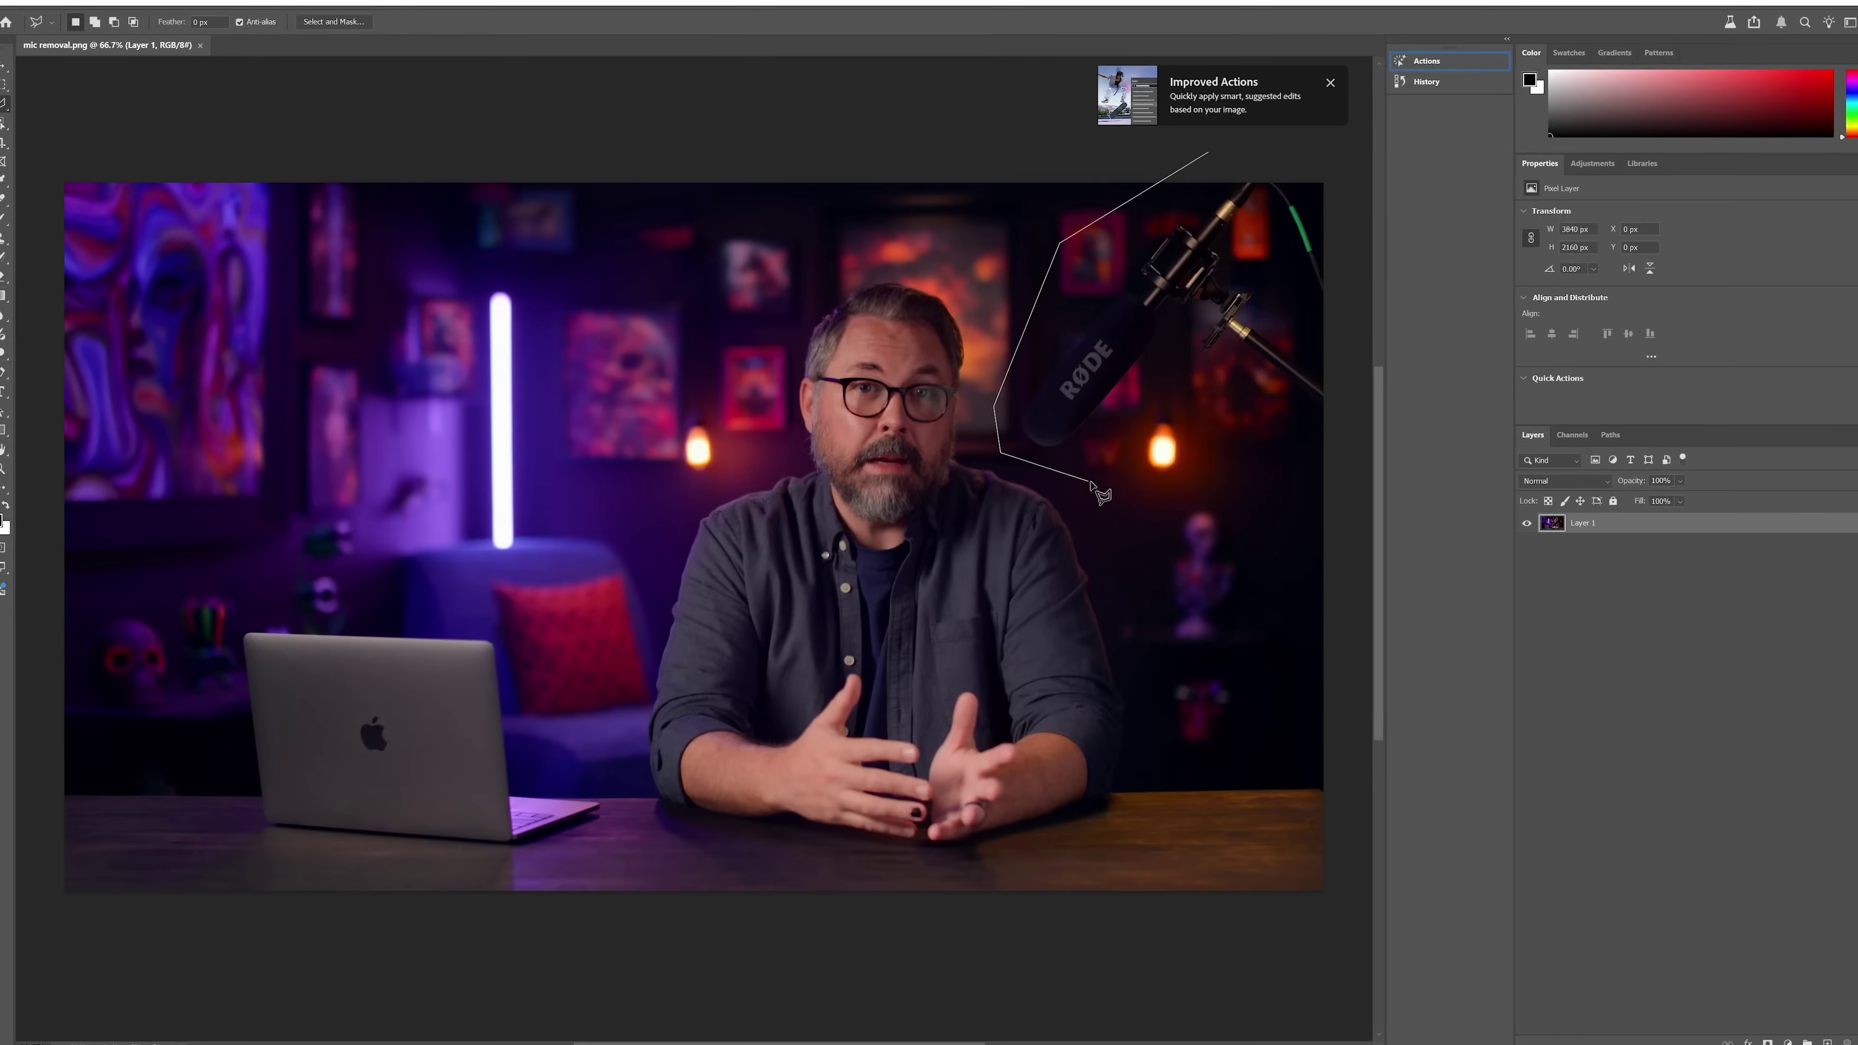
pyautogui.doubleClick(1102, 495)
pyautogui.press('Delete')
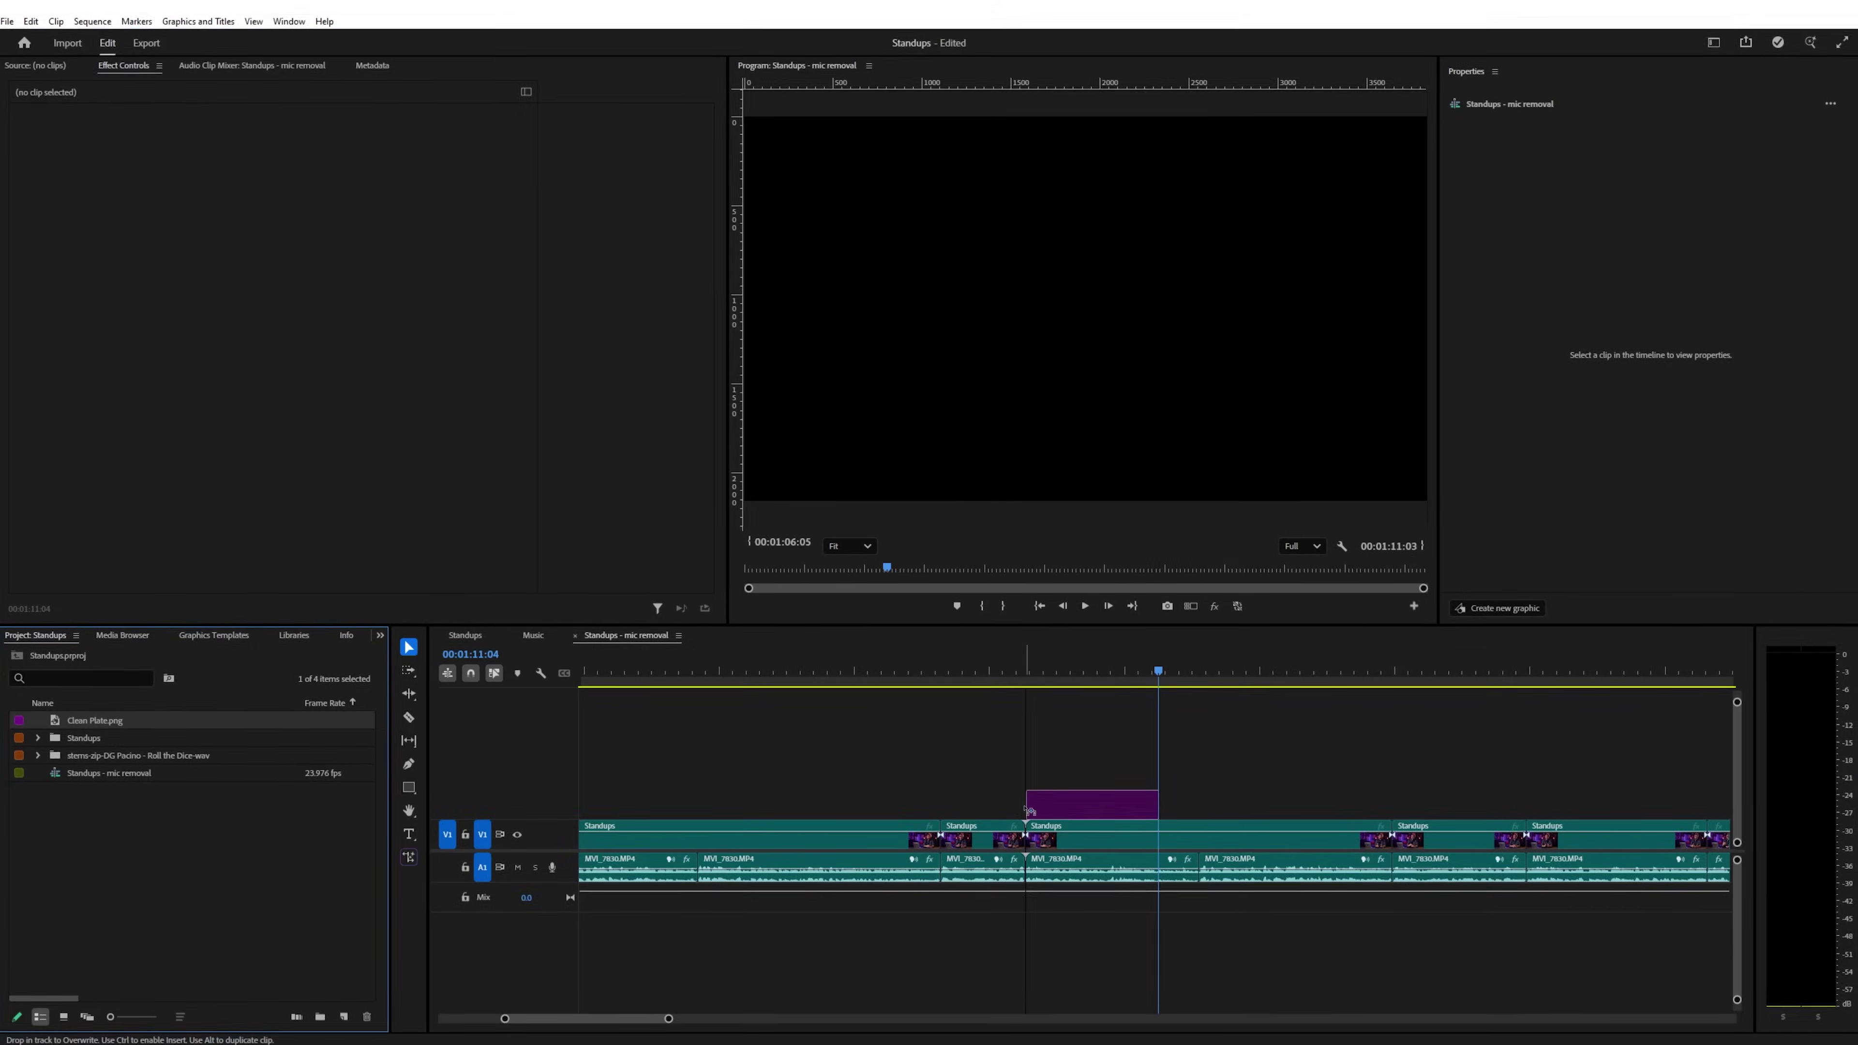
pyautogui.moveTo(1075, 794); pyautogui.dragTo(1284, 800)
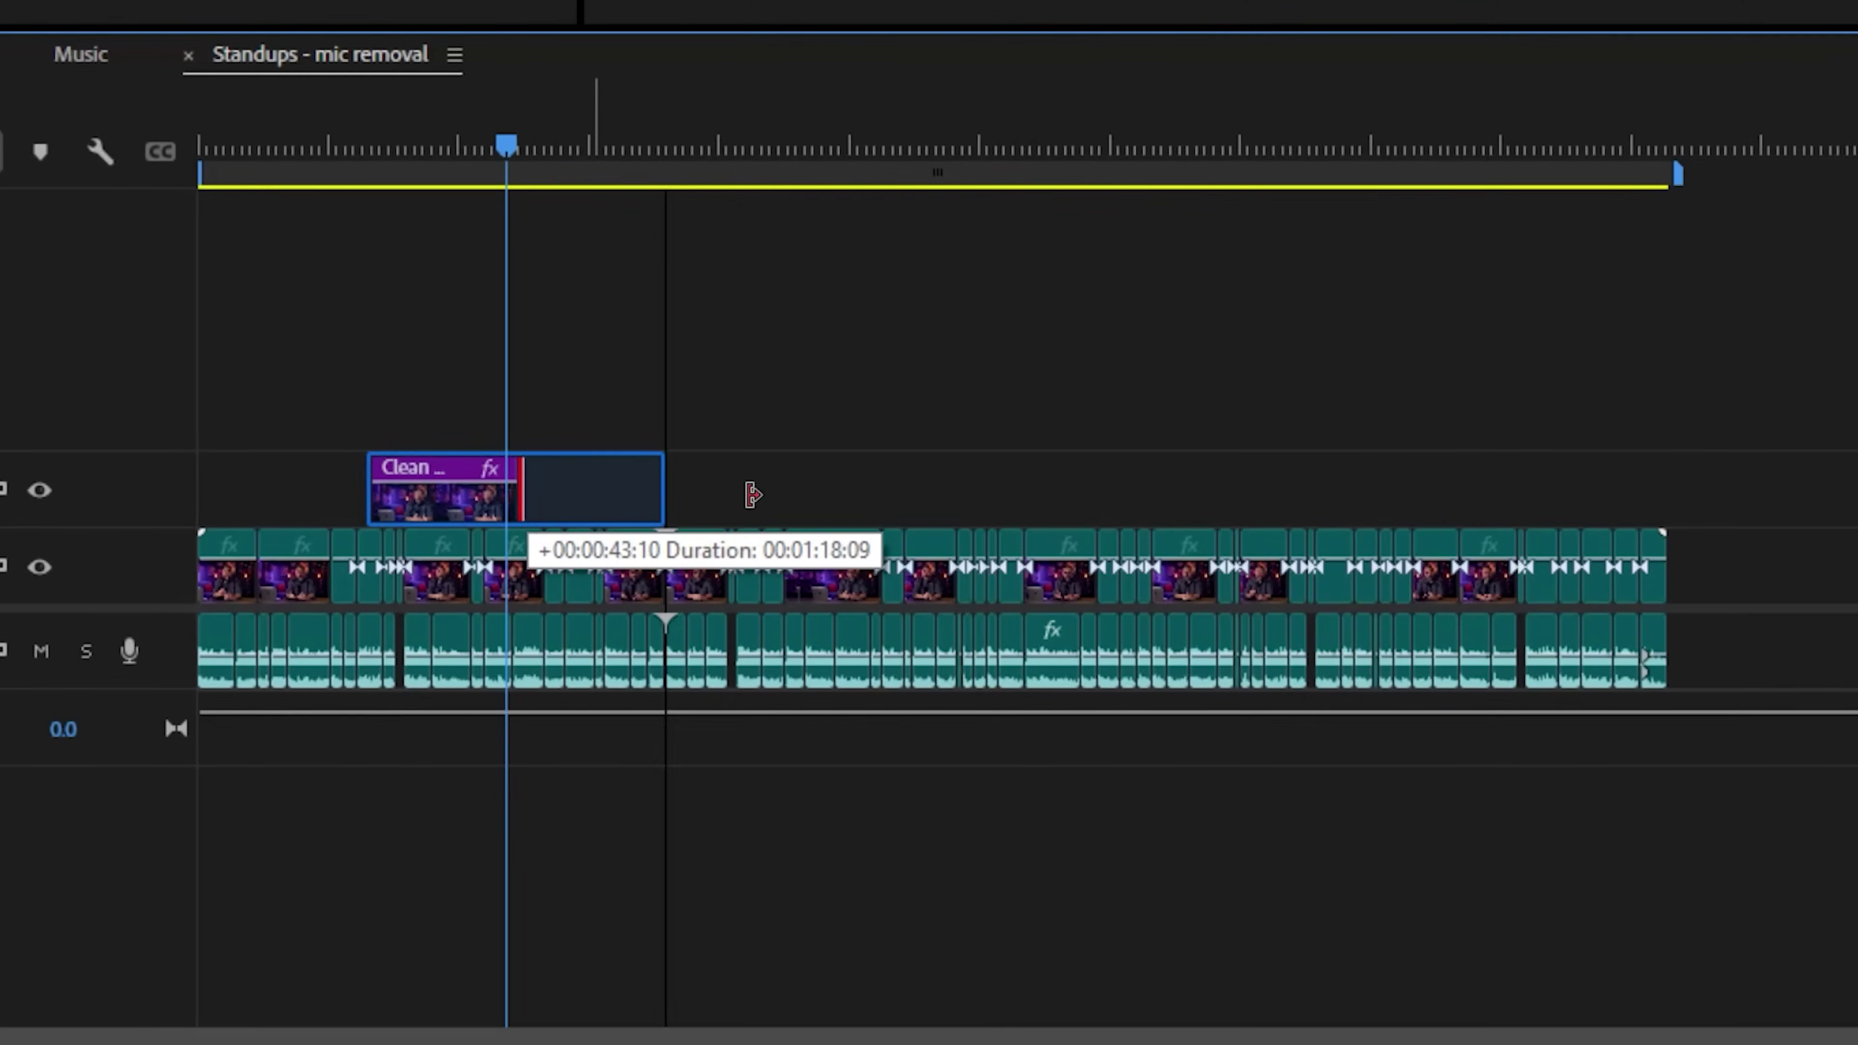
# - Stretch the clean plate to the sequence end, then set the Standups clip to Scale 120 with Position X 1362
pyautogui.moveTo(752, 495); pyautogui.dragTo(1671, 490)
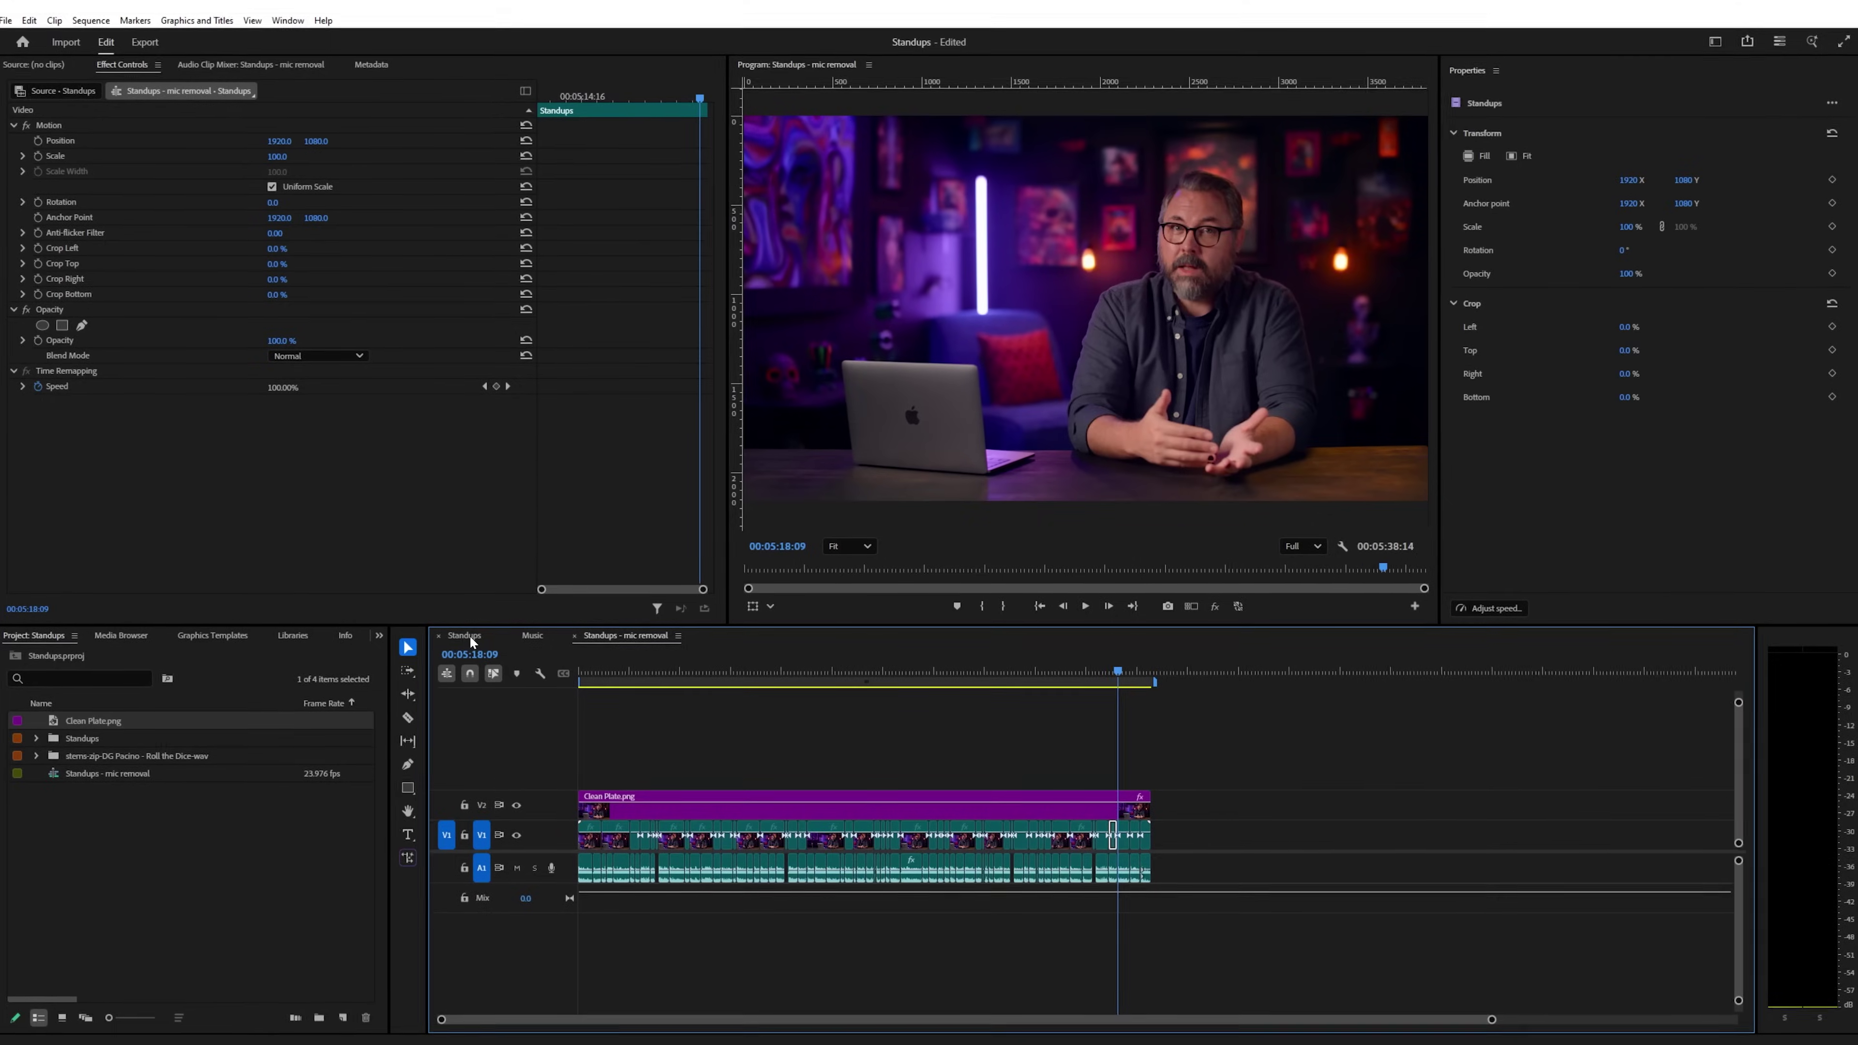
pyautogui.click(469, 634)
pyautogui.moveTo(695, 667); pyautogui.dragTo(754, 673)
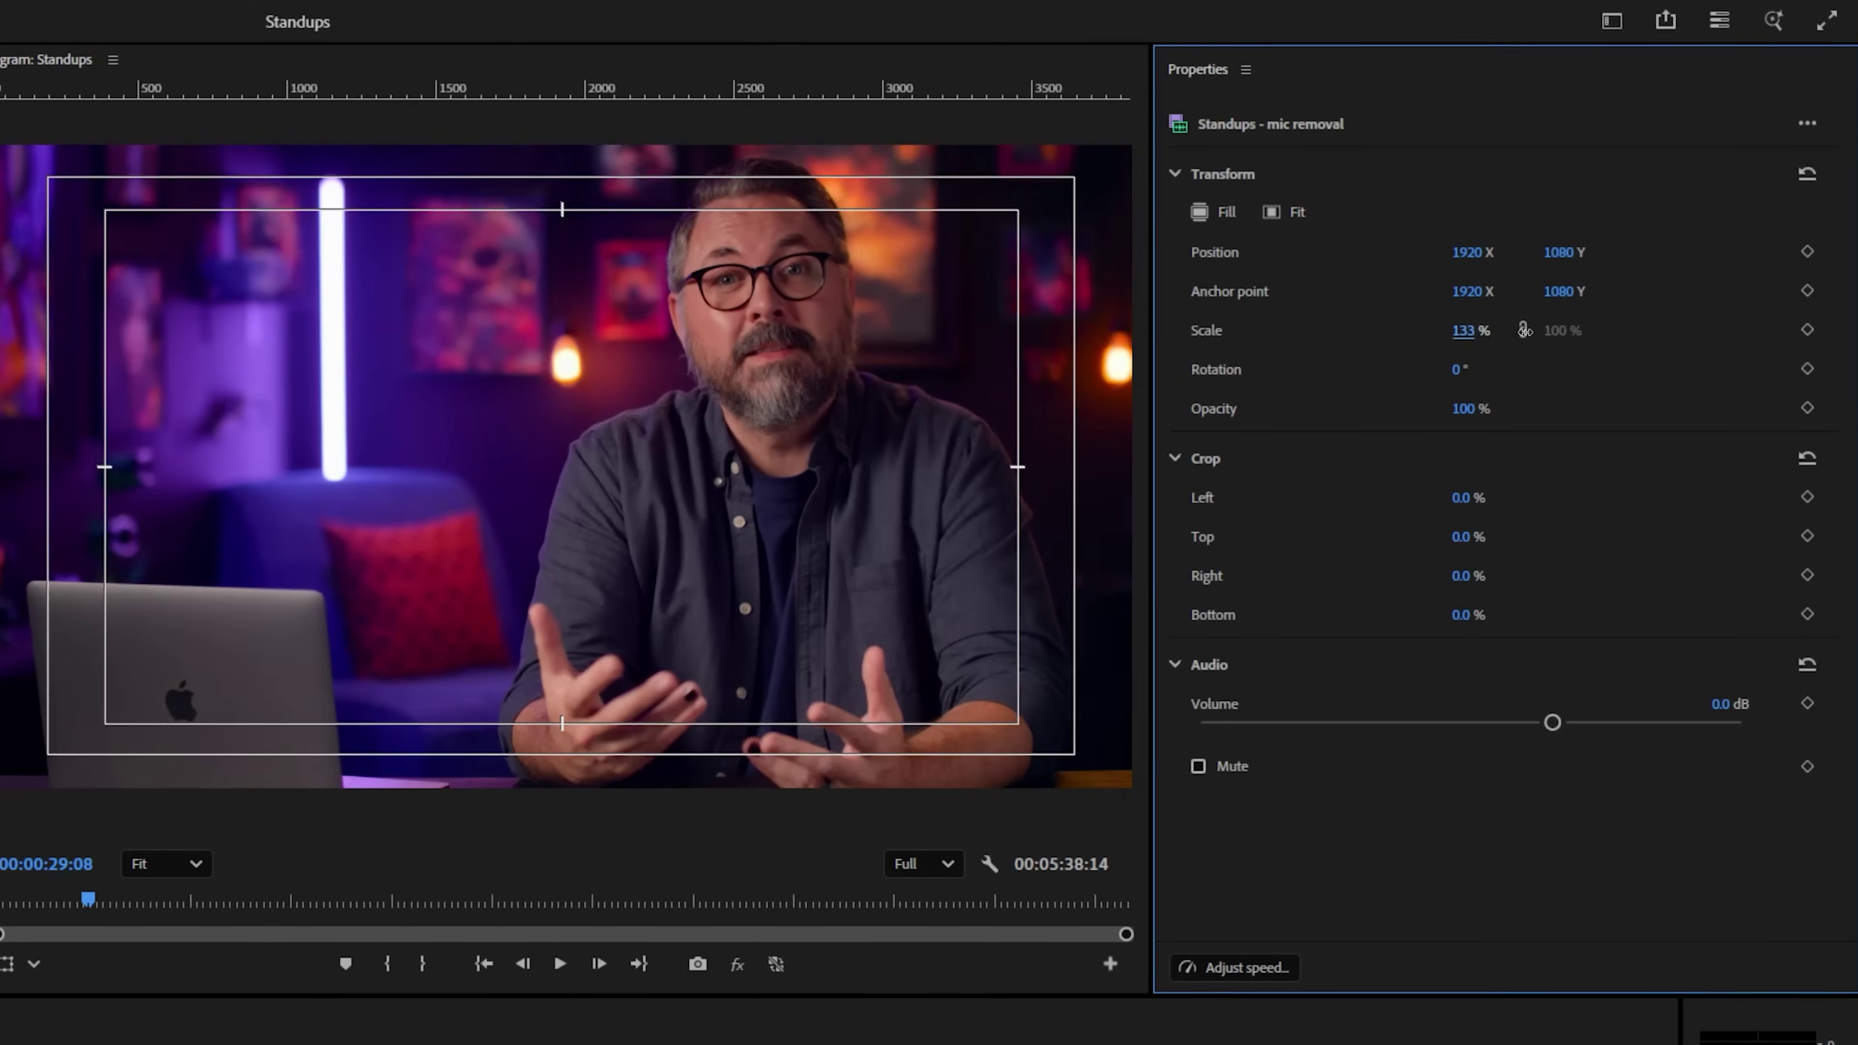
pyautogui.moveTo(1518, 330); pyautogui.dragTo(1506, 328)
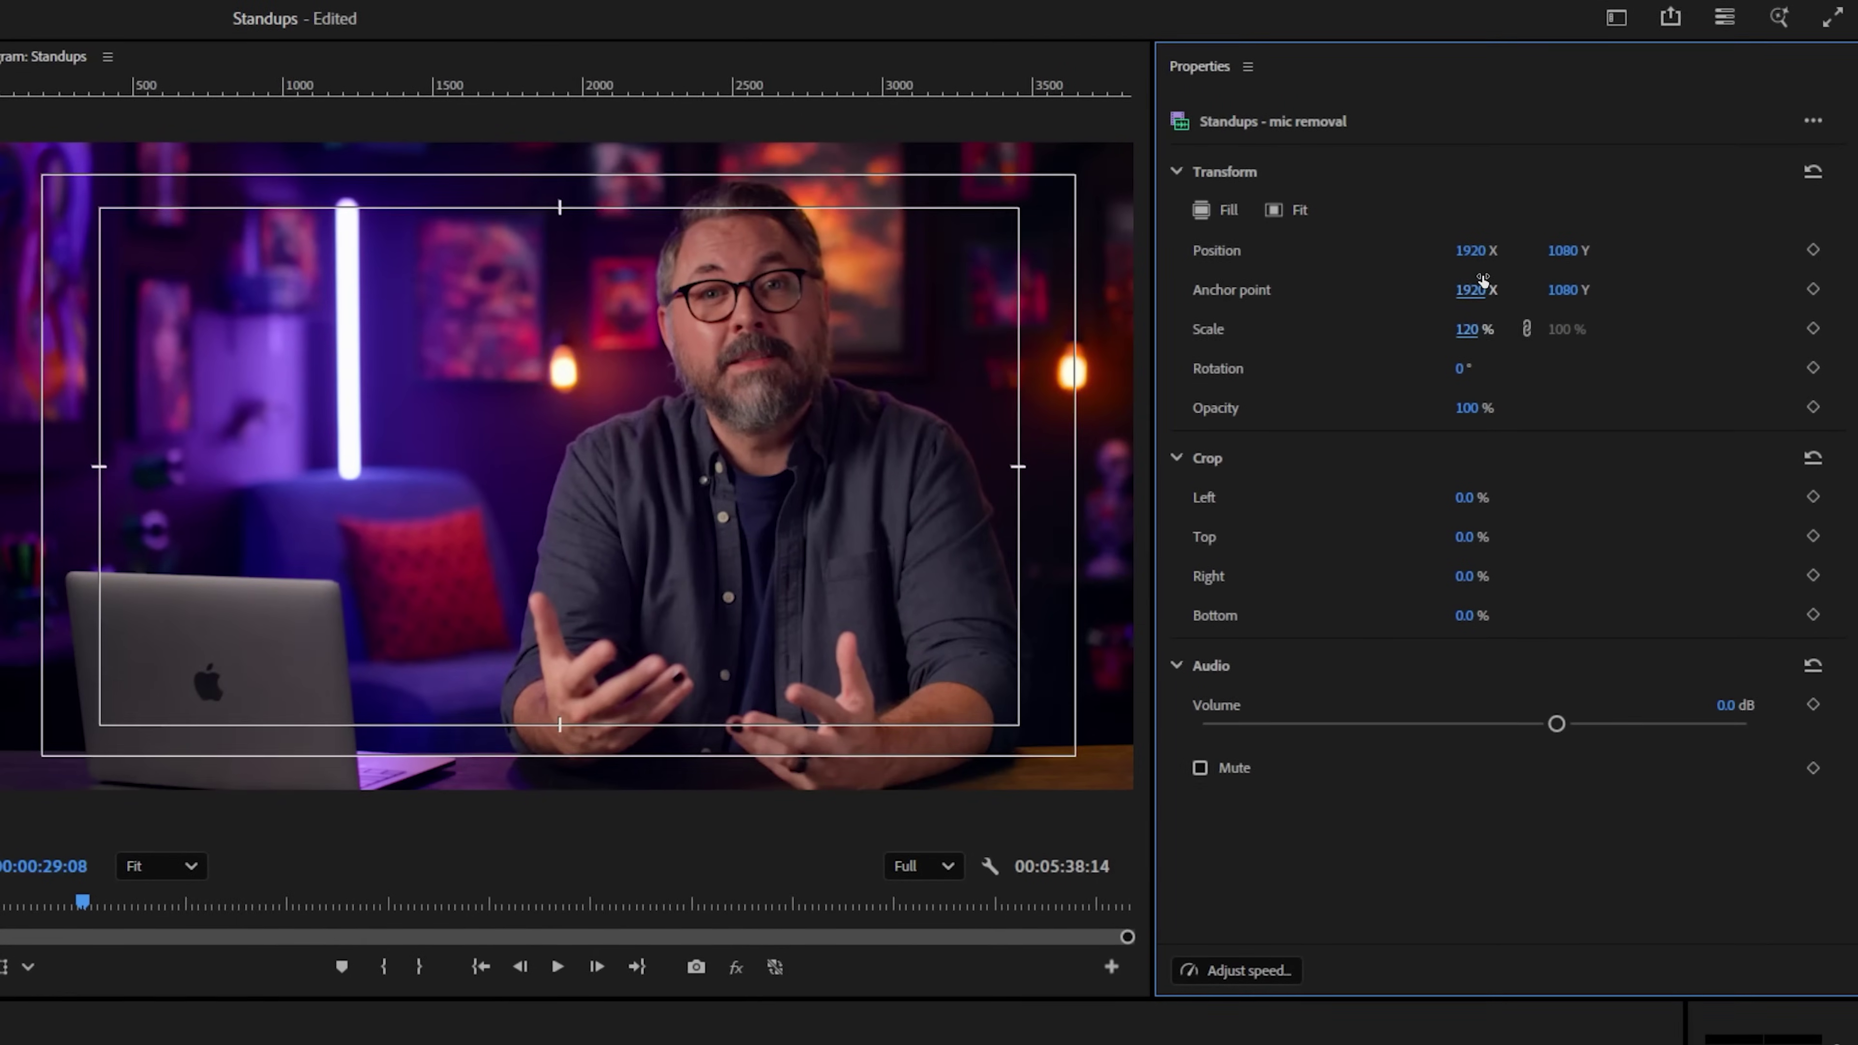
pyautogui.moveTo(1441, 251); pyautogui.dragTo(1393, 251)
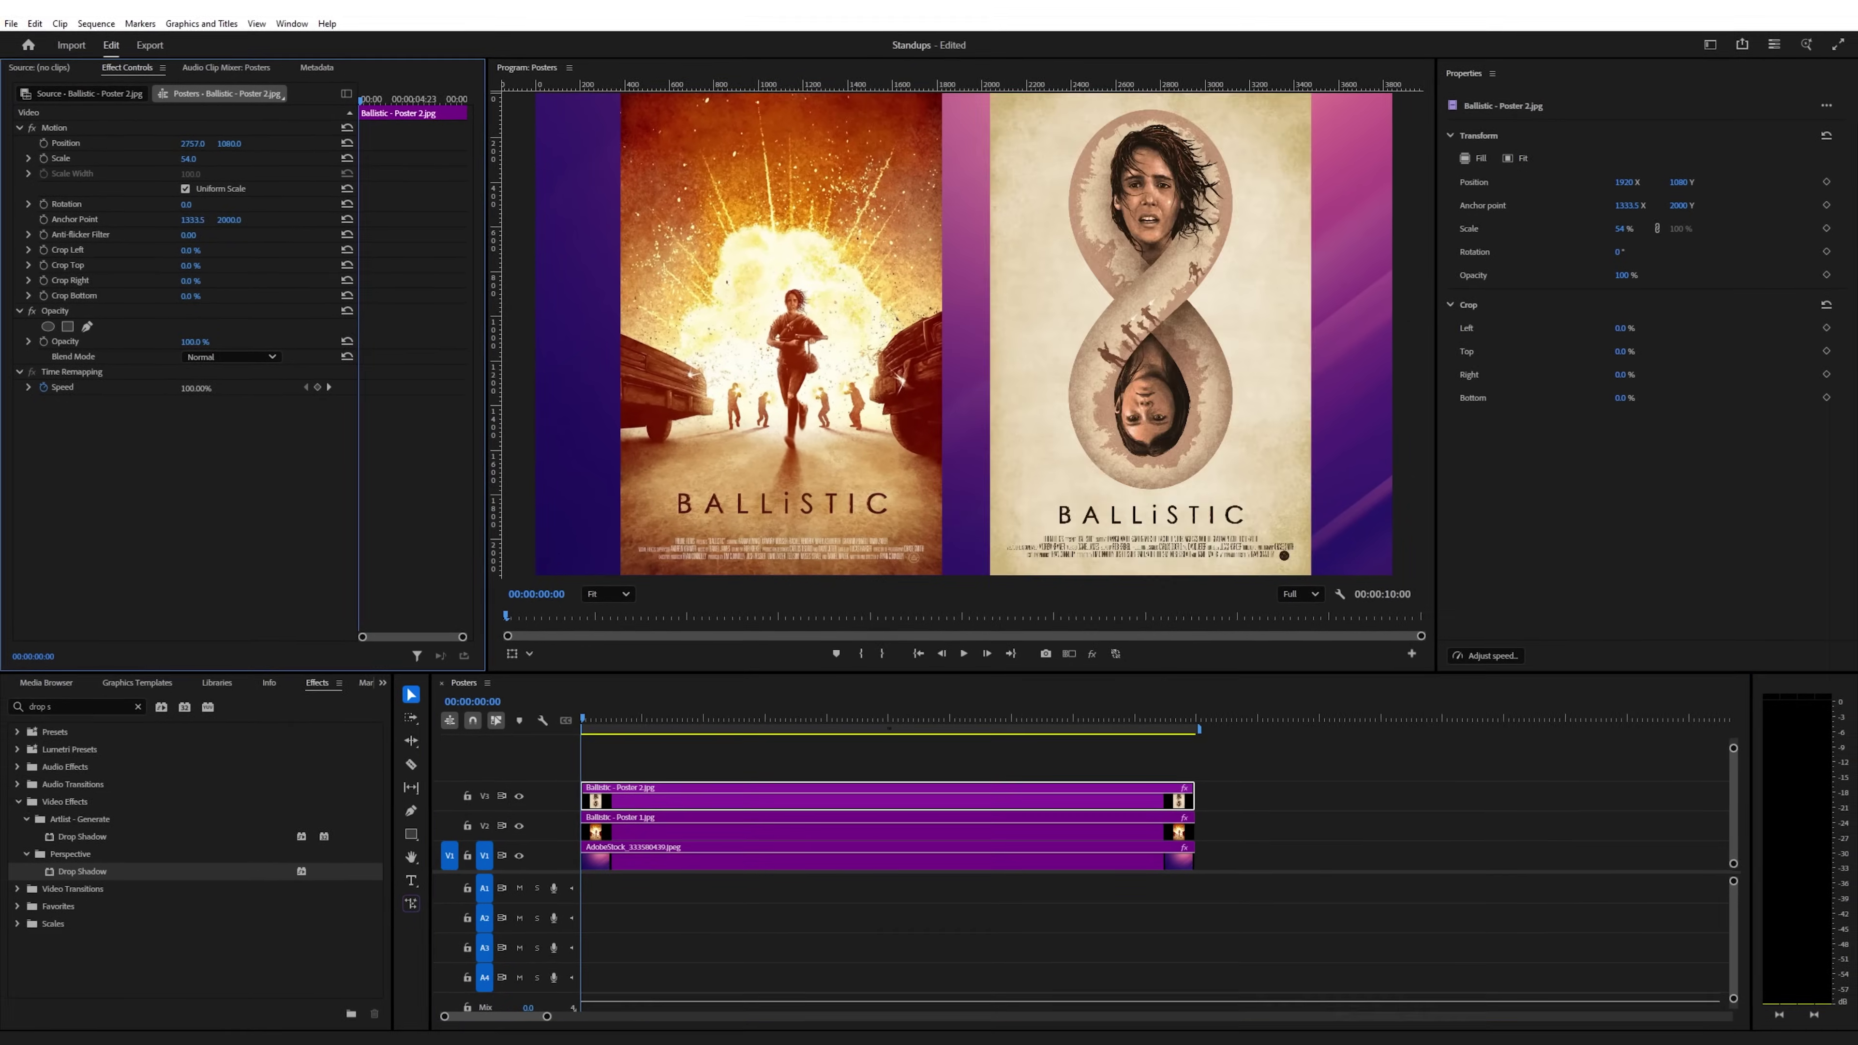
# - Nest both posters as 'Ballistic Posters' and set its drop shadow colour to red
pyautogui.click(746, 448)
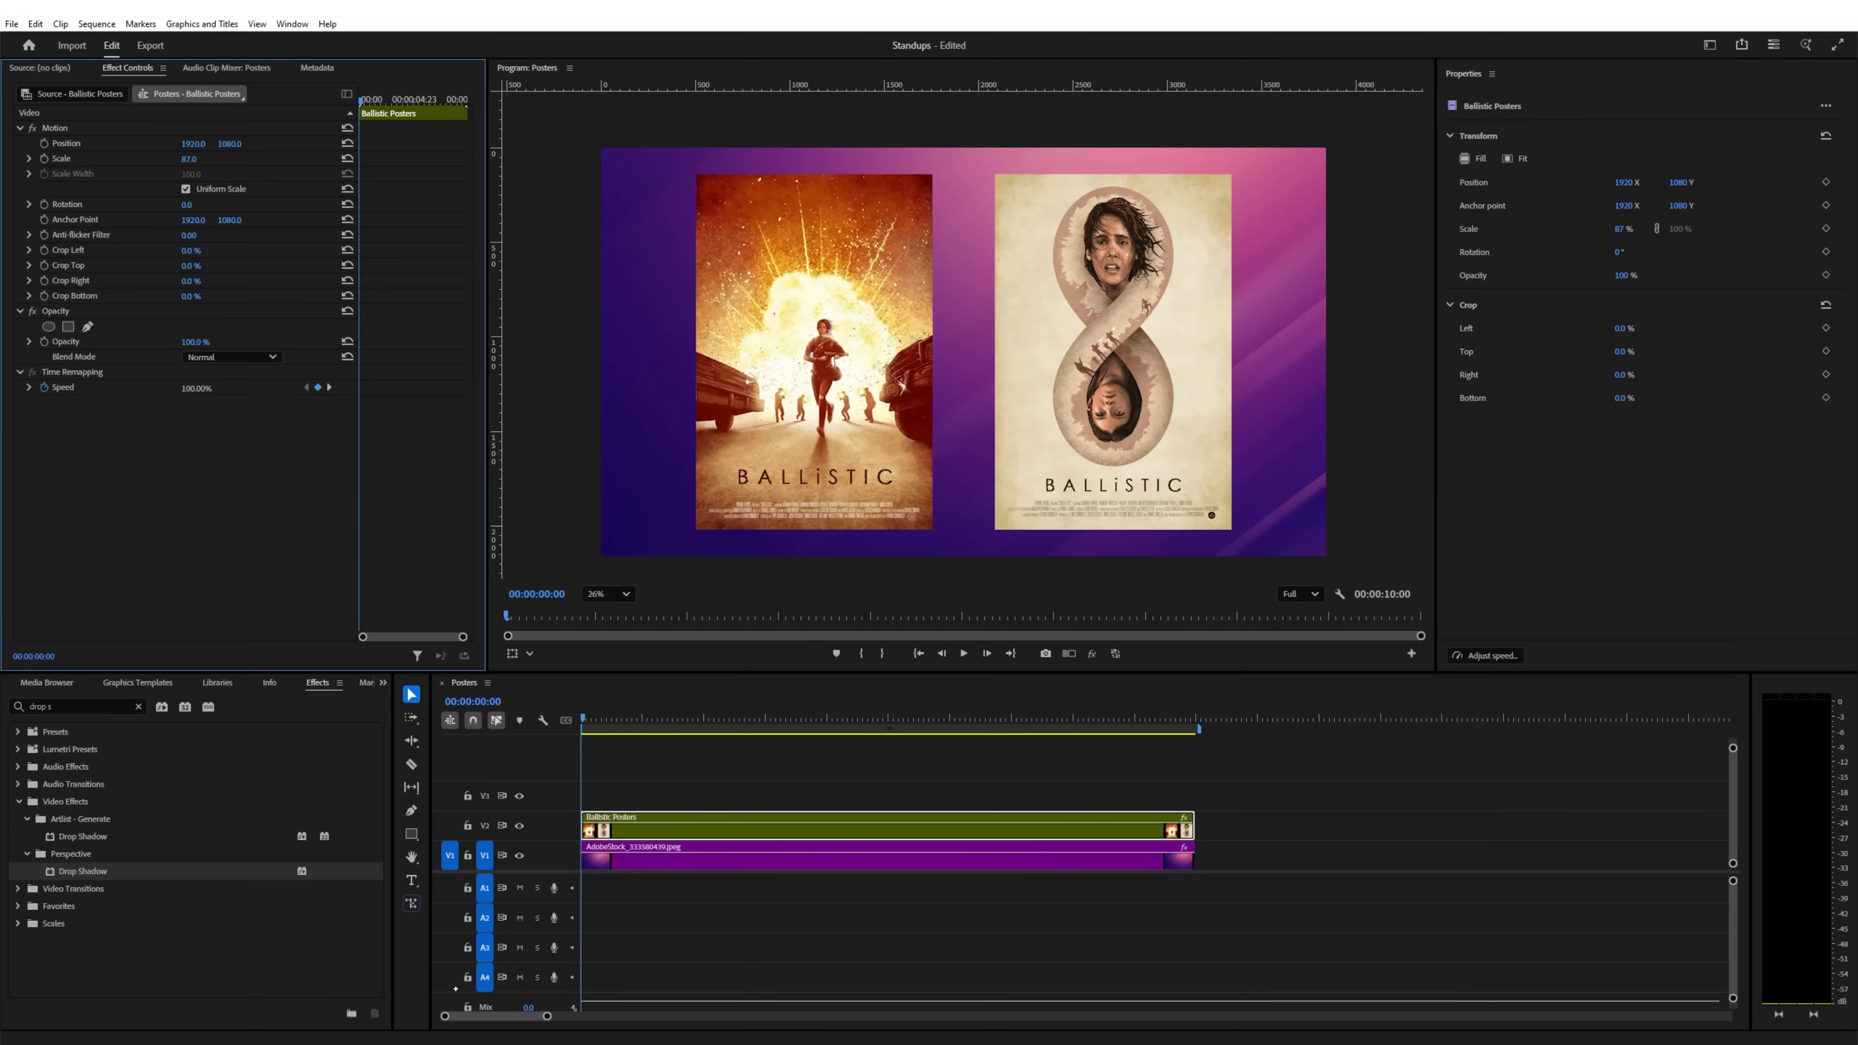
pyautogui.click(188, 432)
pyautogui.click(943, 421)
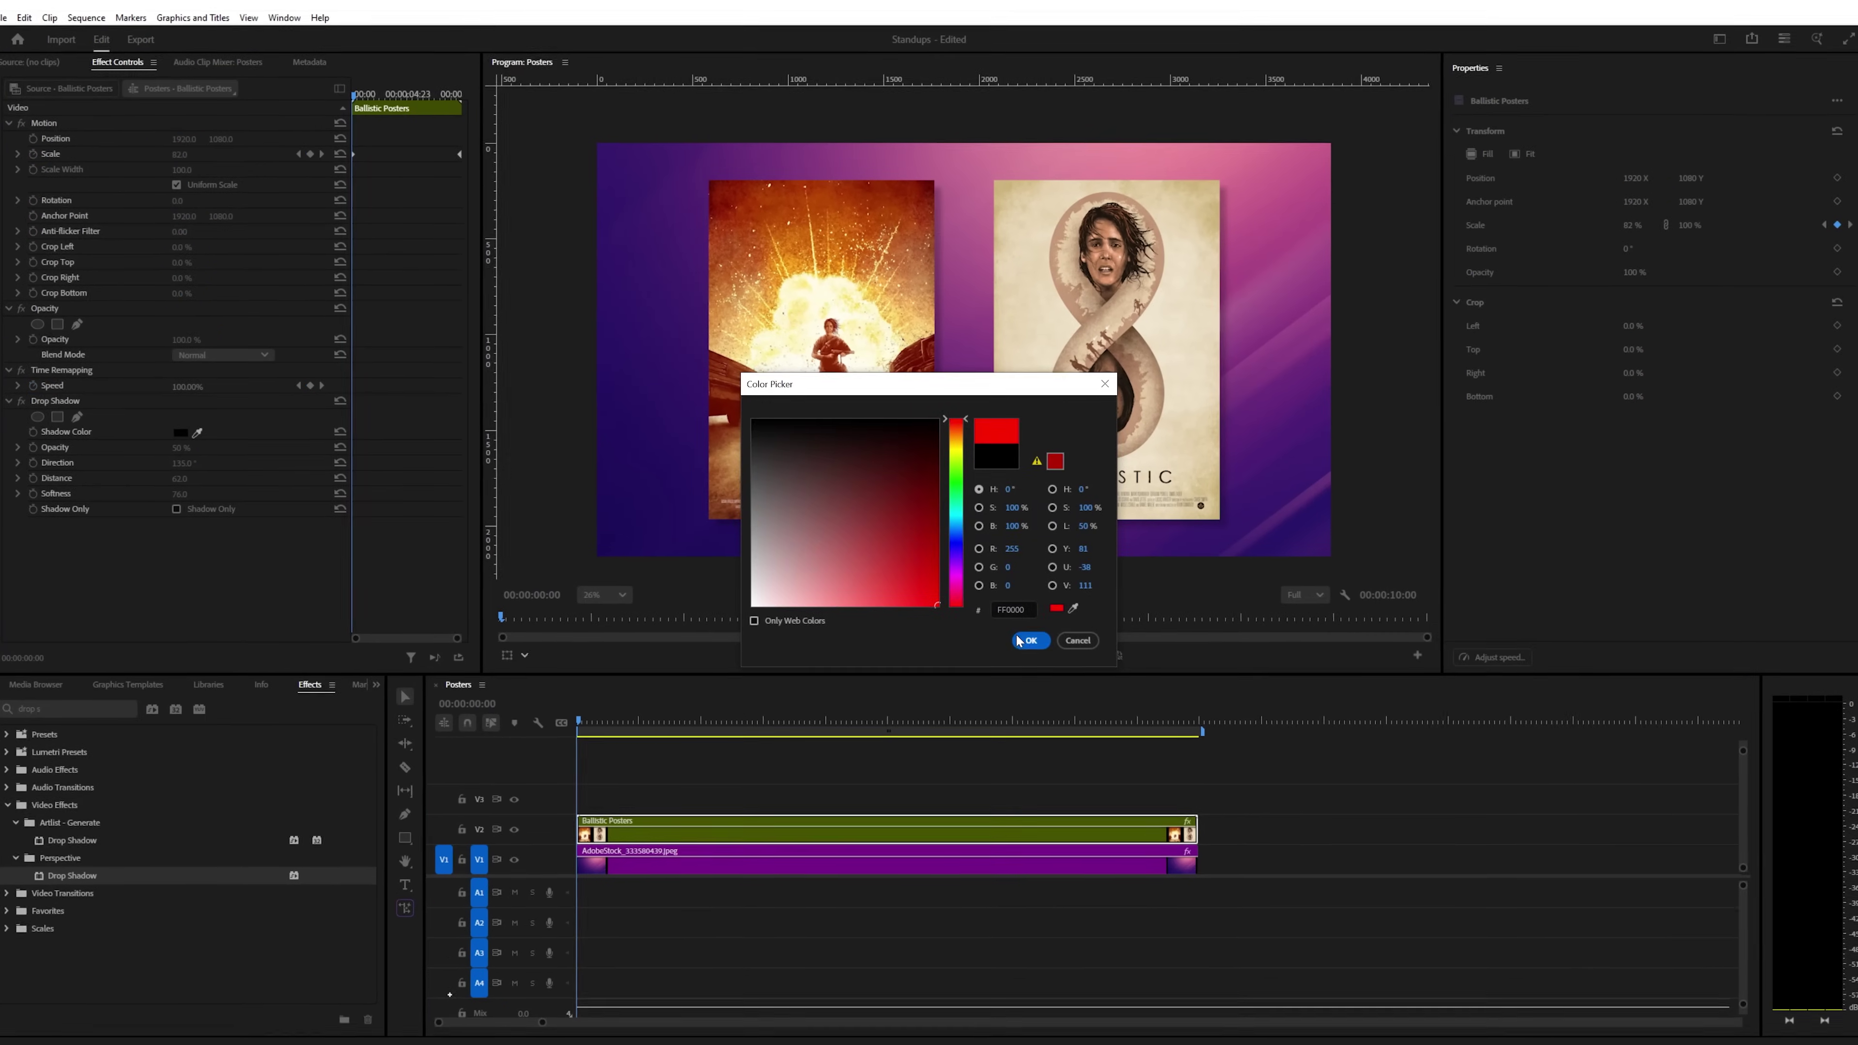
pyautogui.click(1024, 635)
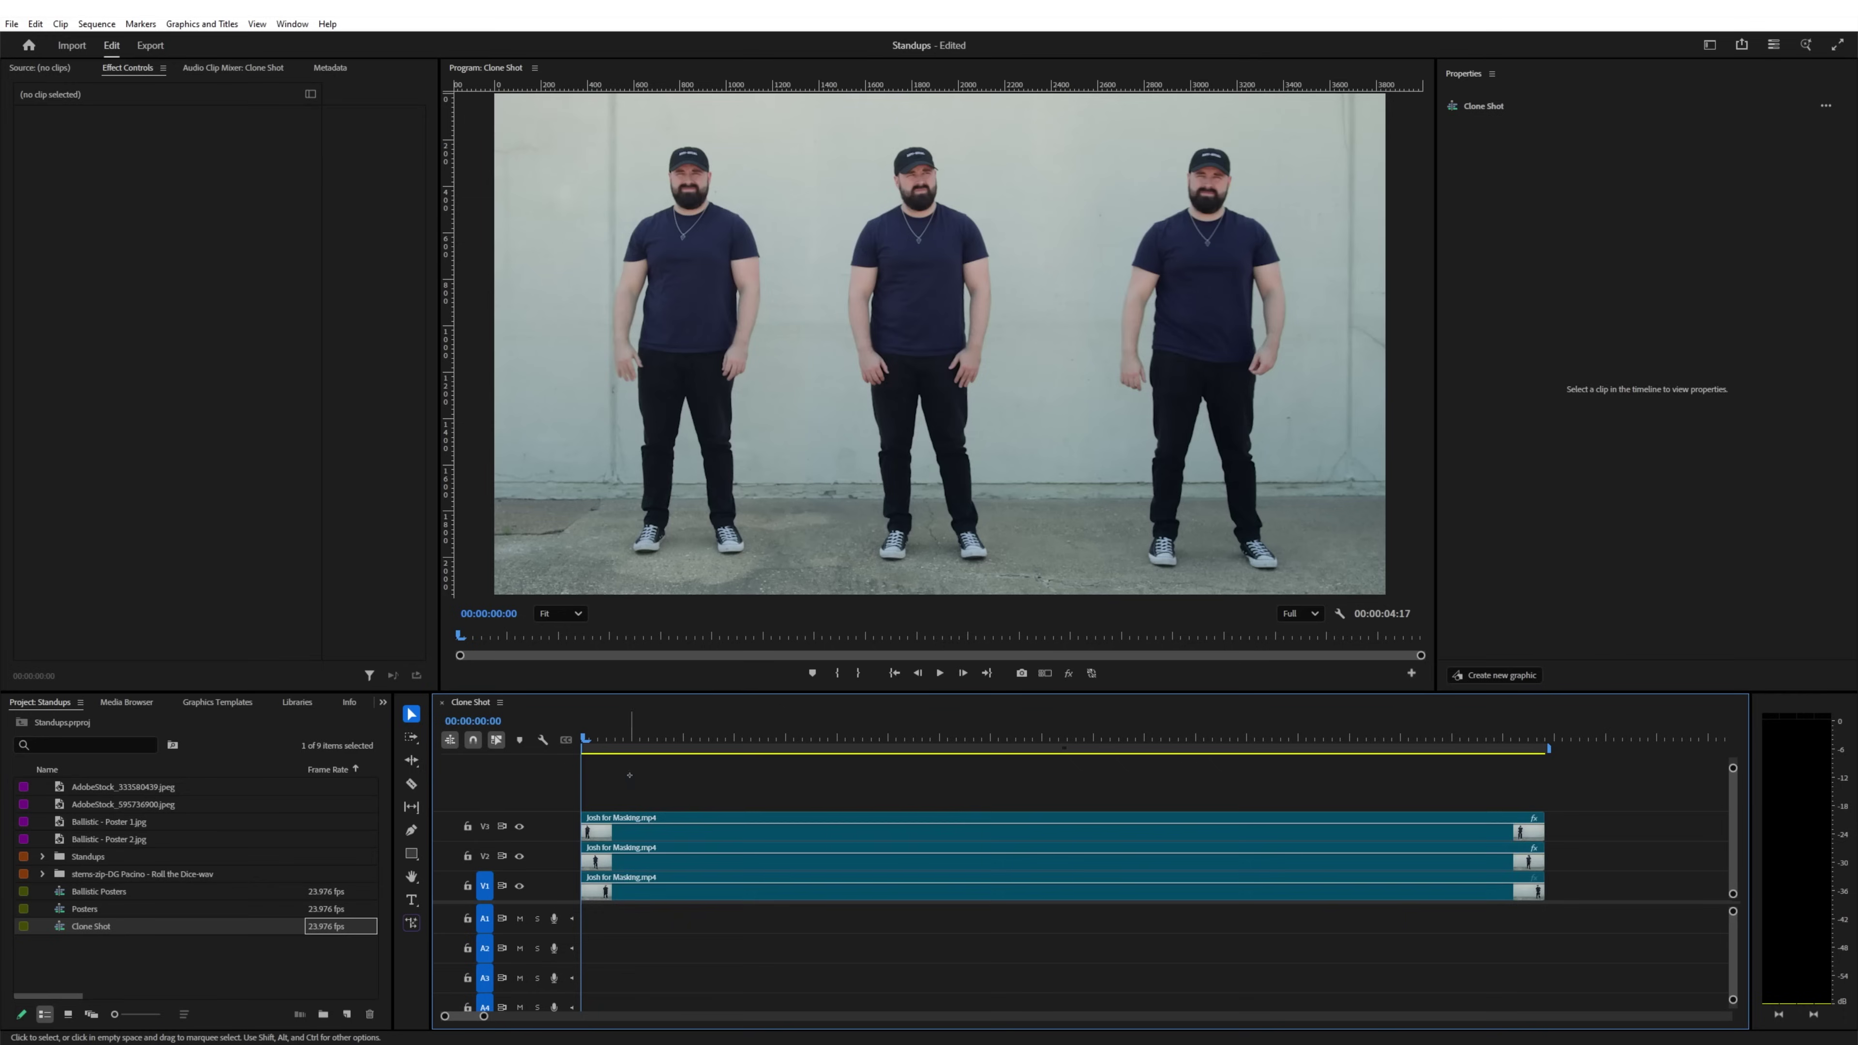
# - Nest the three Josh for Masking clips as Josh Clones, then put the WATERMARK graphic on V2 at the start
pyautogui.rightClick(740, 889)
pyautogui.click(775, 755)
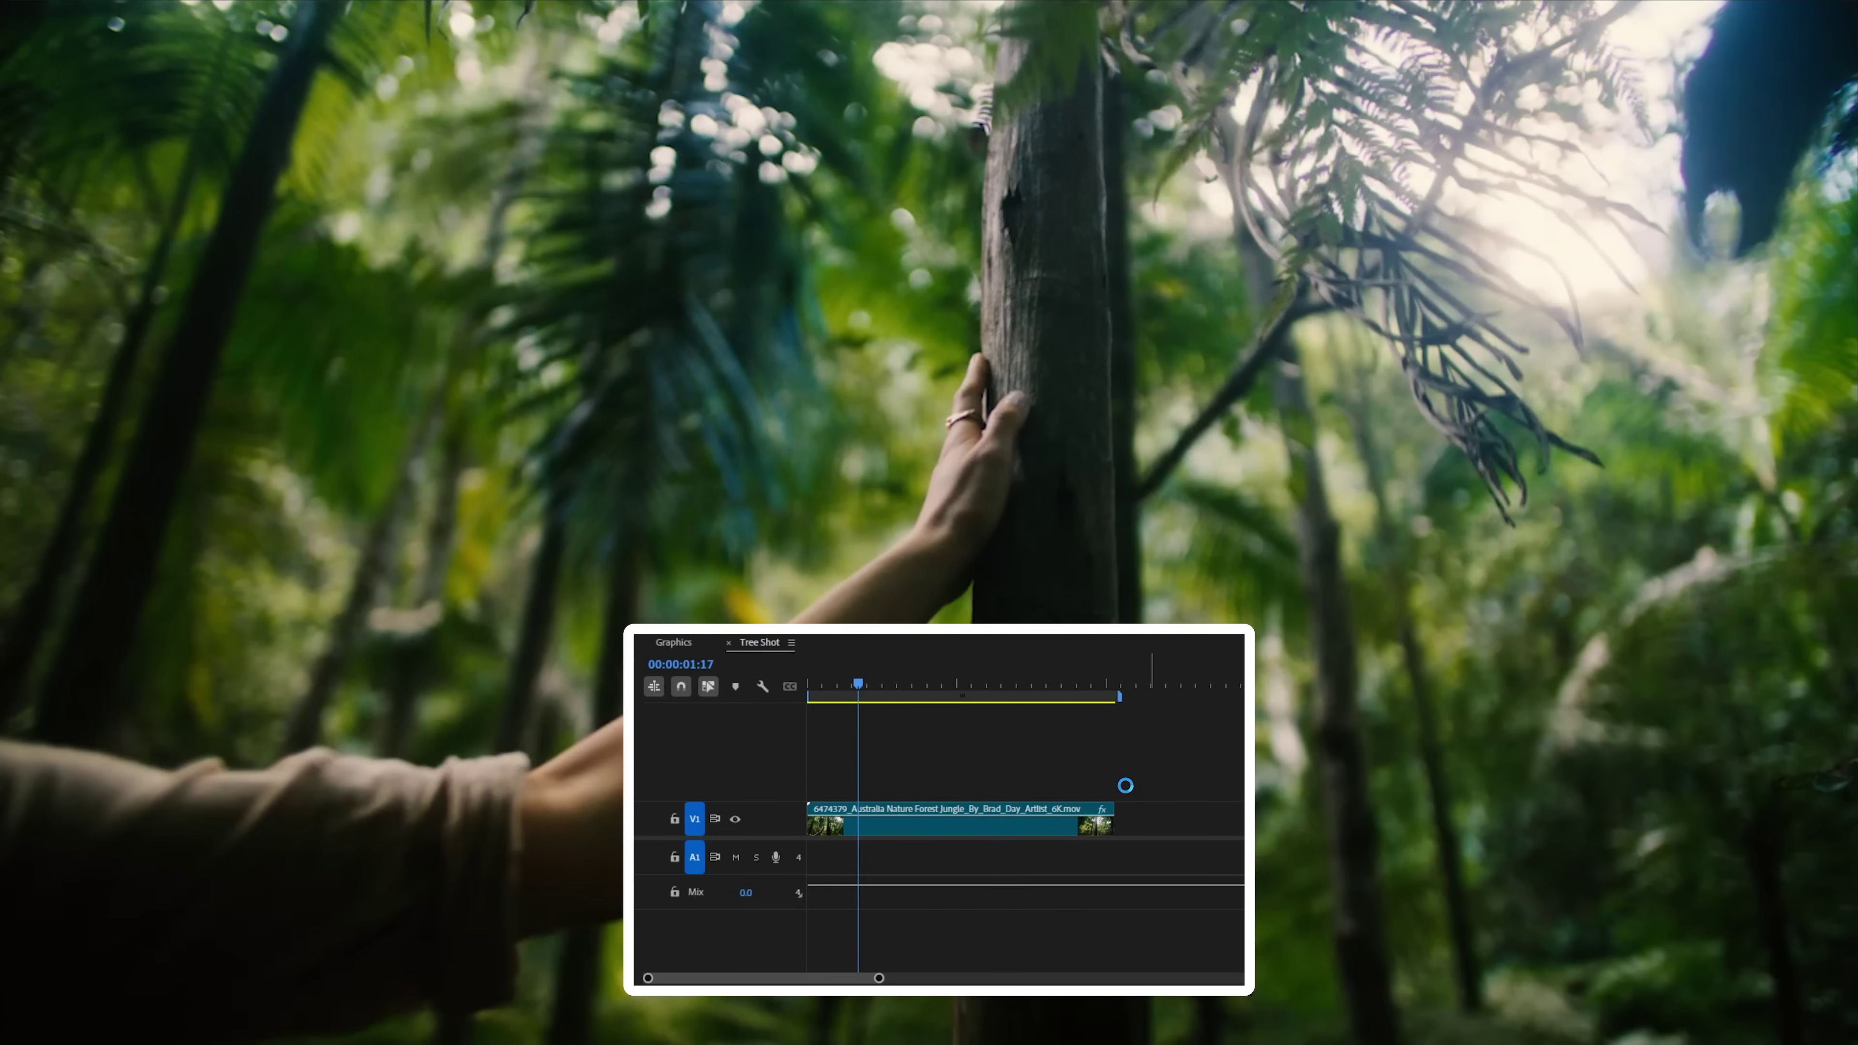
pyautogui.moveTo(1125, 786); pyautogui.dragTo(943, 783)
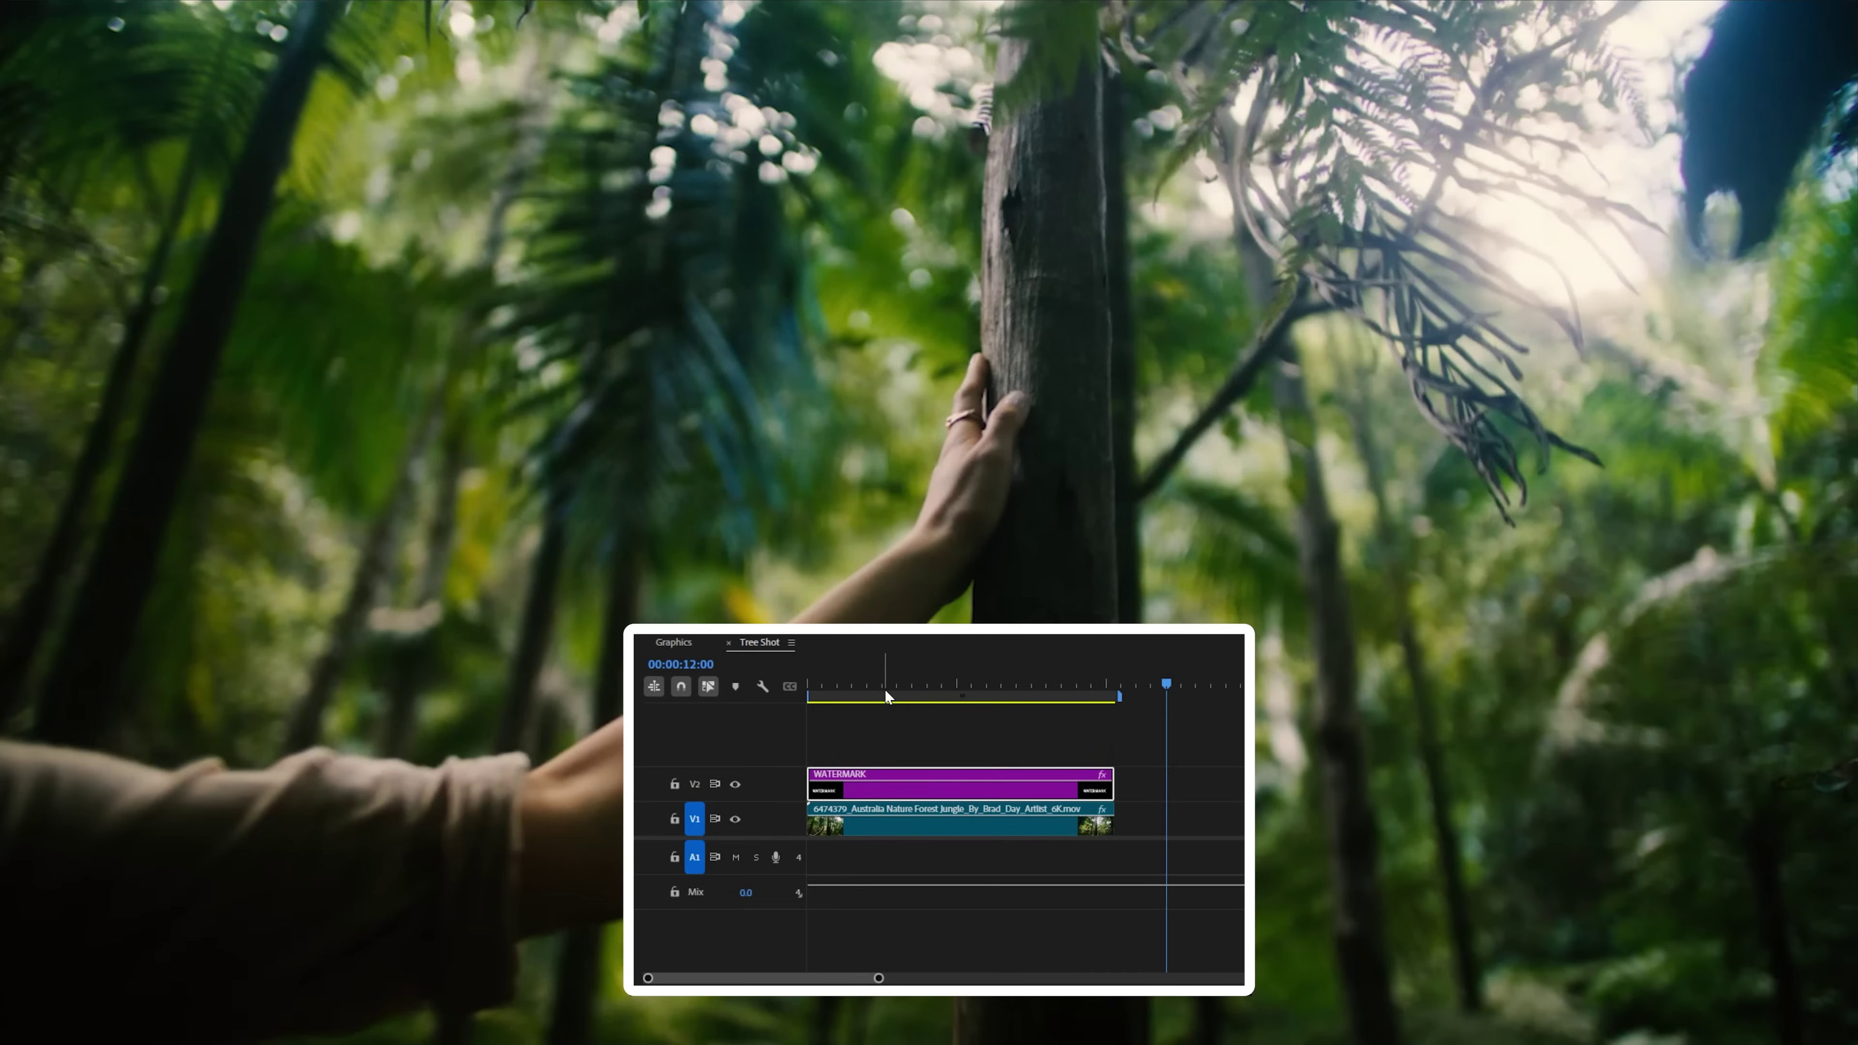
# - Return to the sequence start, clear the selection, and place Boy in Forest Shot beside Water Shot in Standups
pyautogui.press('Home')
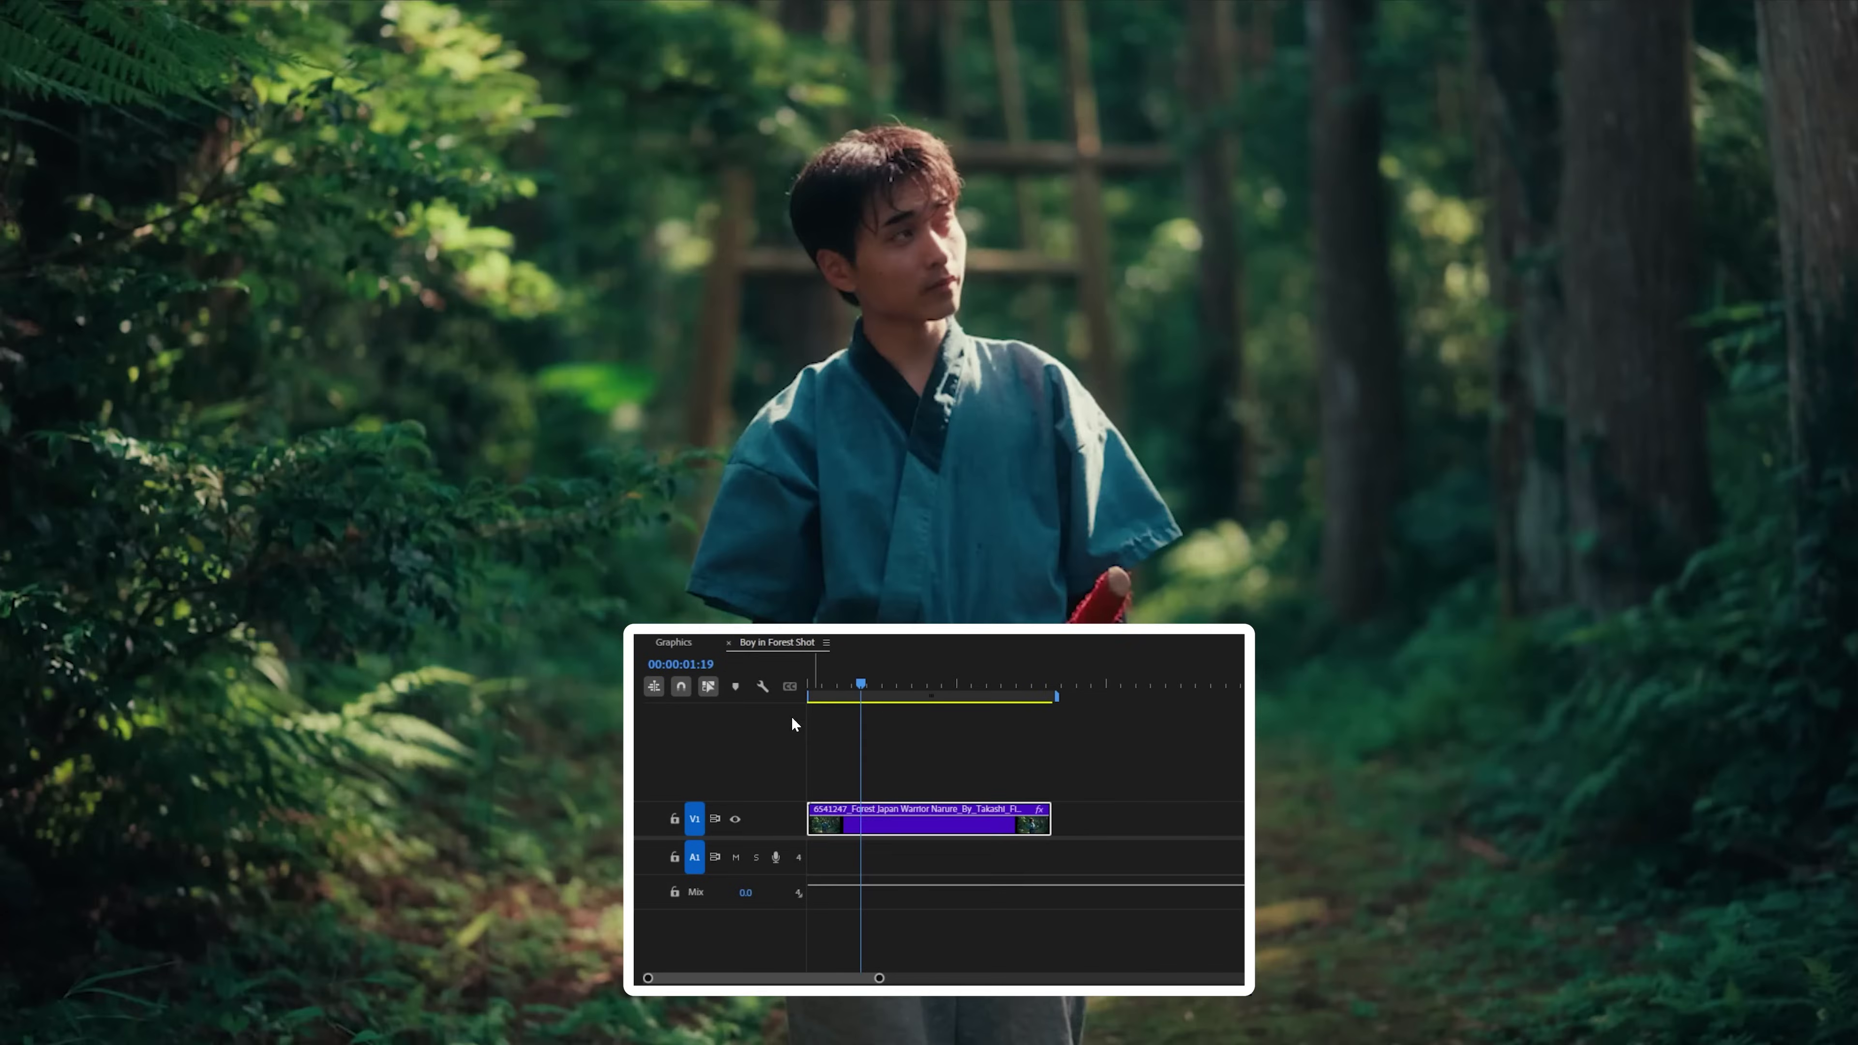
pyautogui.press('Home')
pyautogui.press('Home')
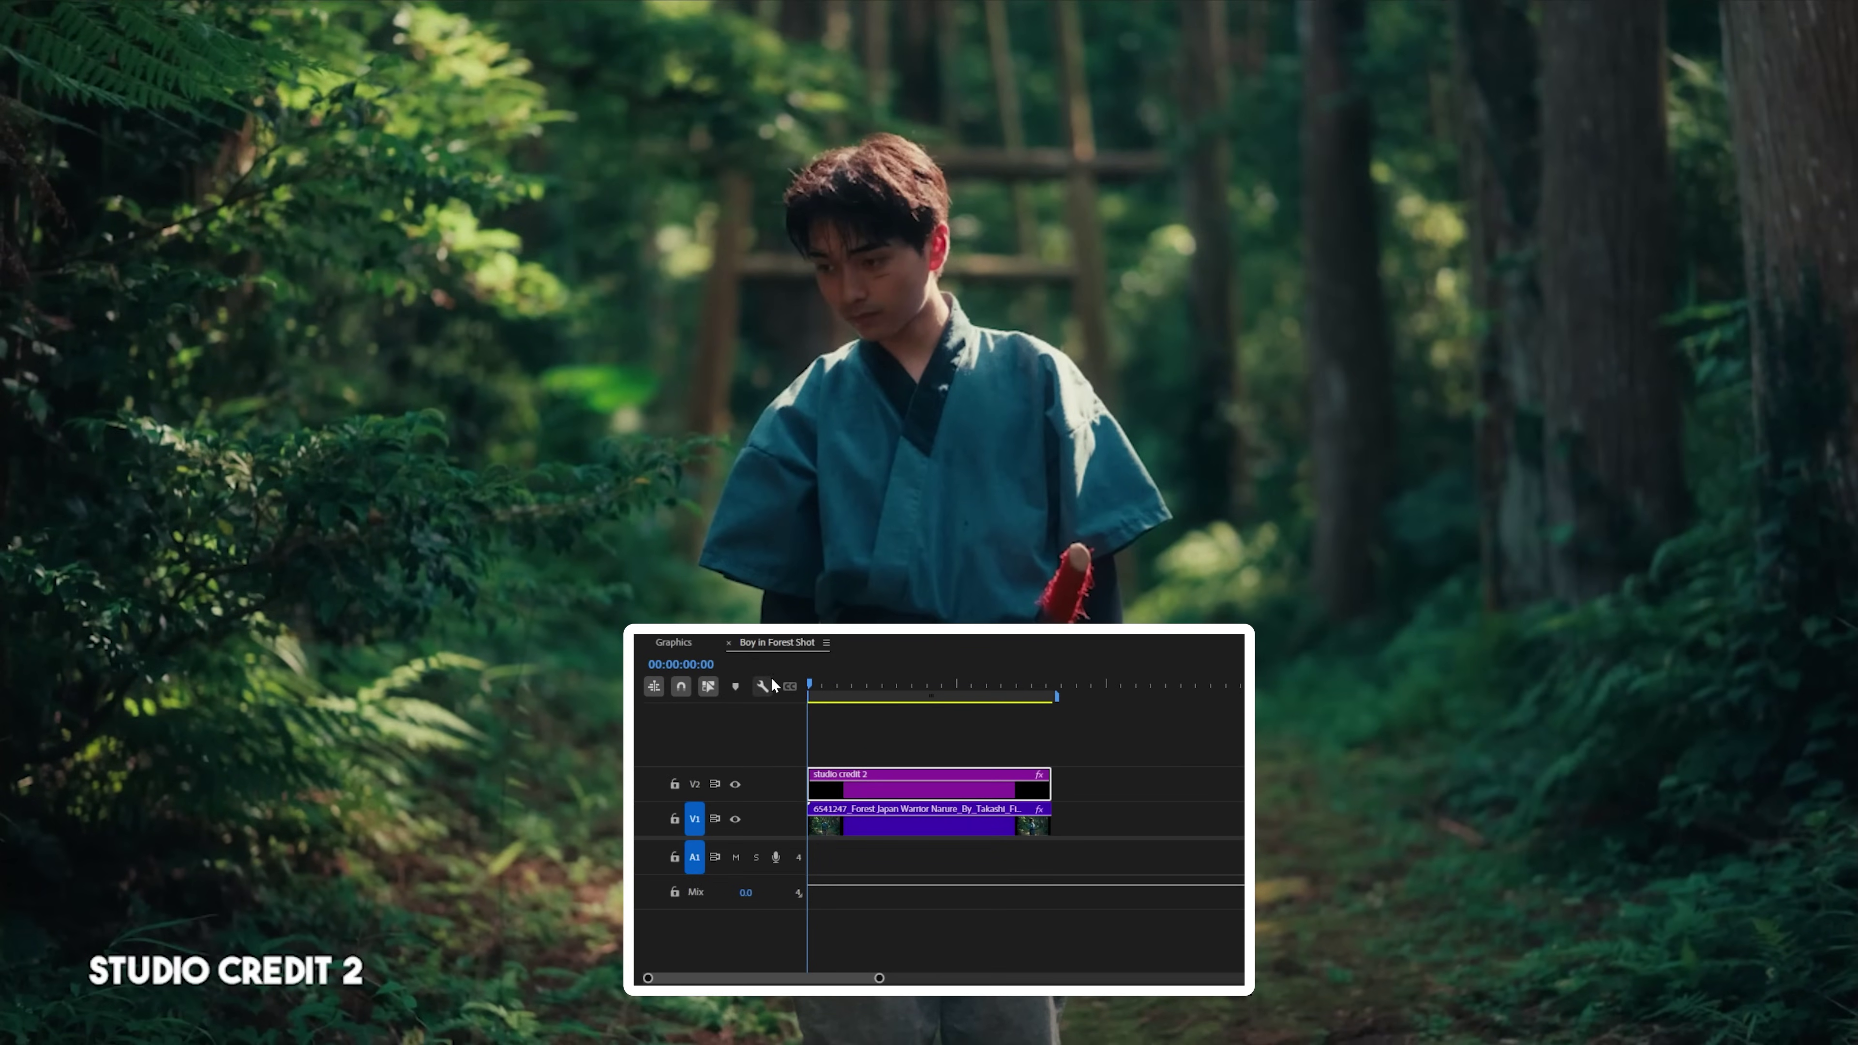
pyautogui.click(865, 734)
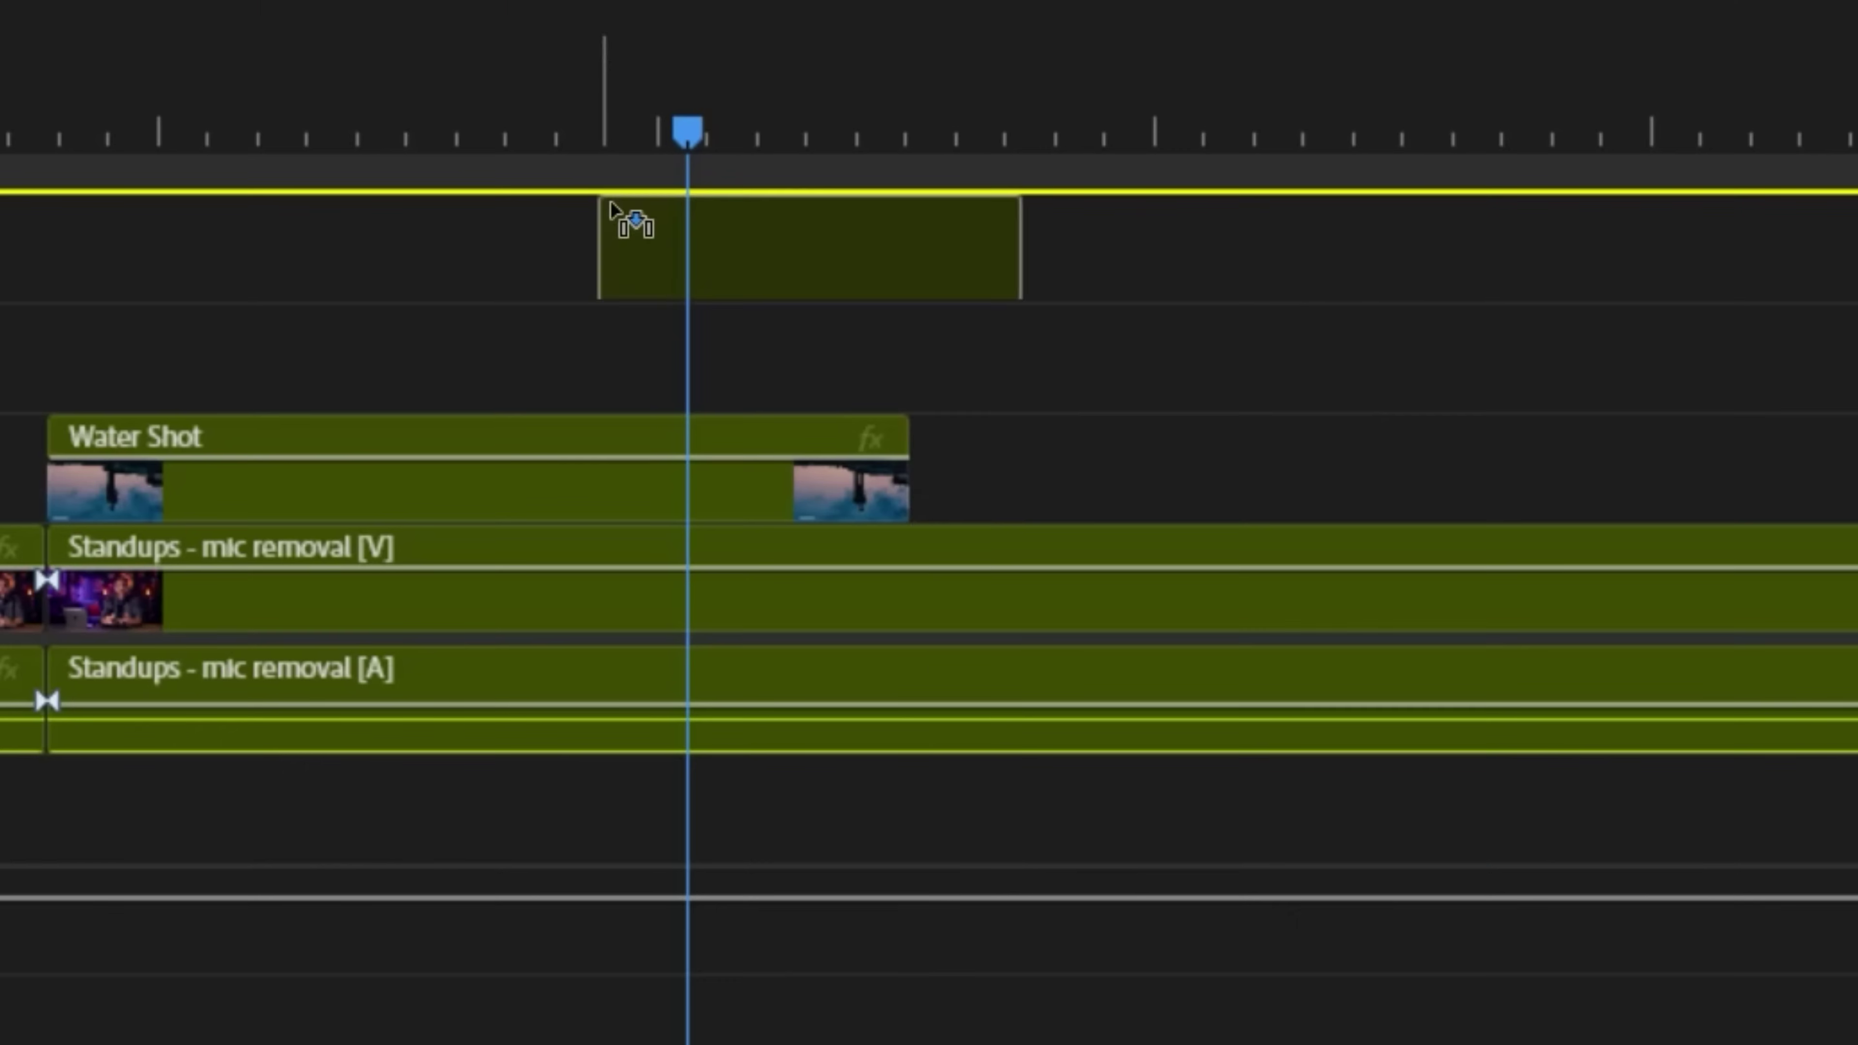
pyautogui.moveTo(631, 215); pyautogui.dragTo(941, 446)
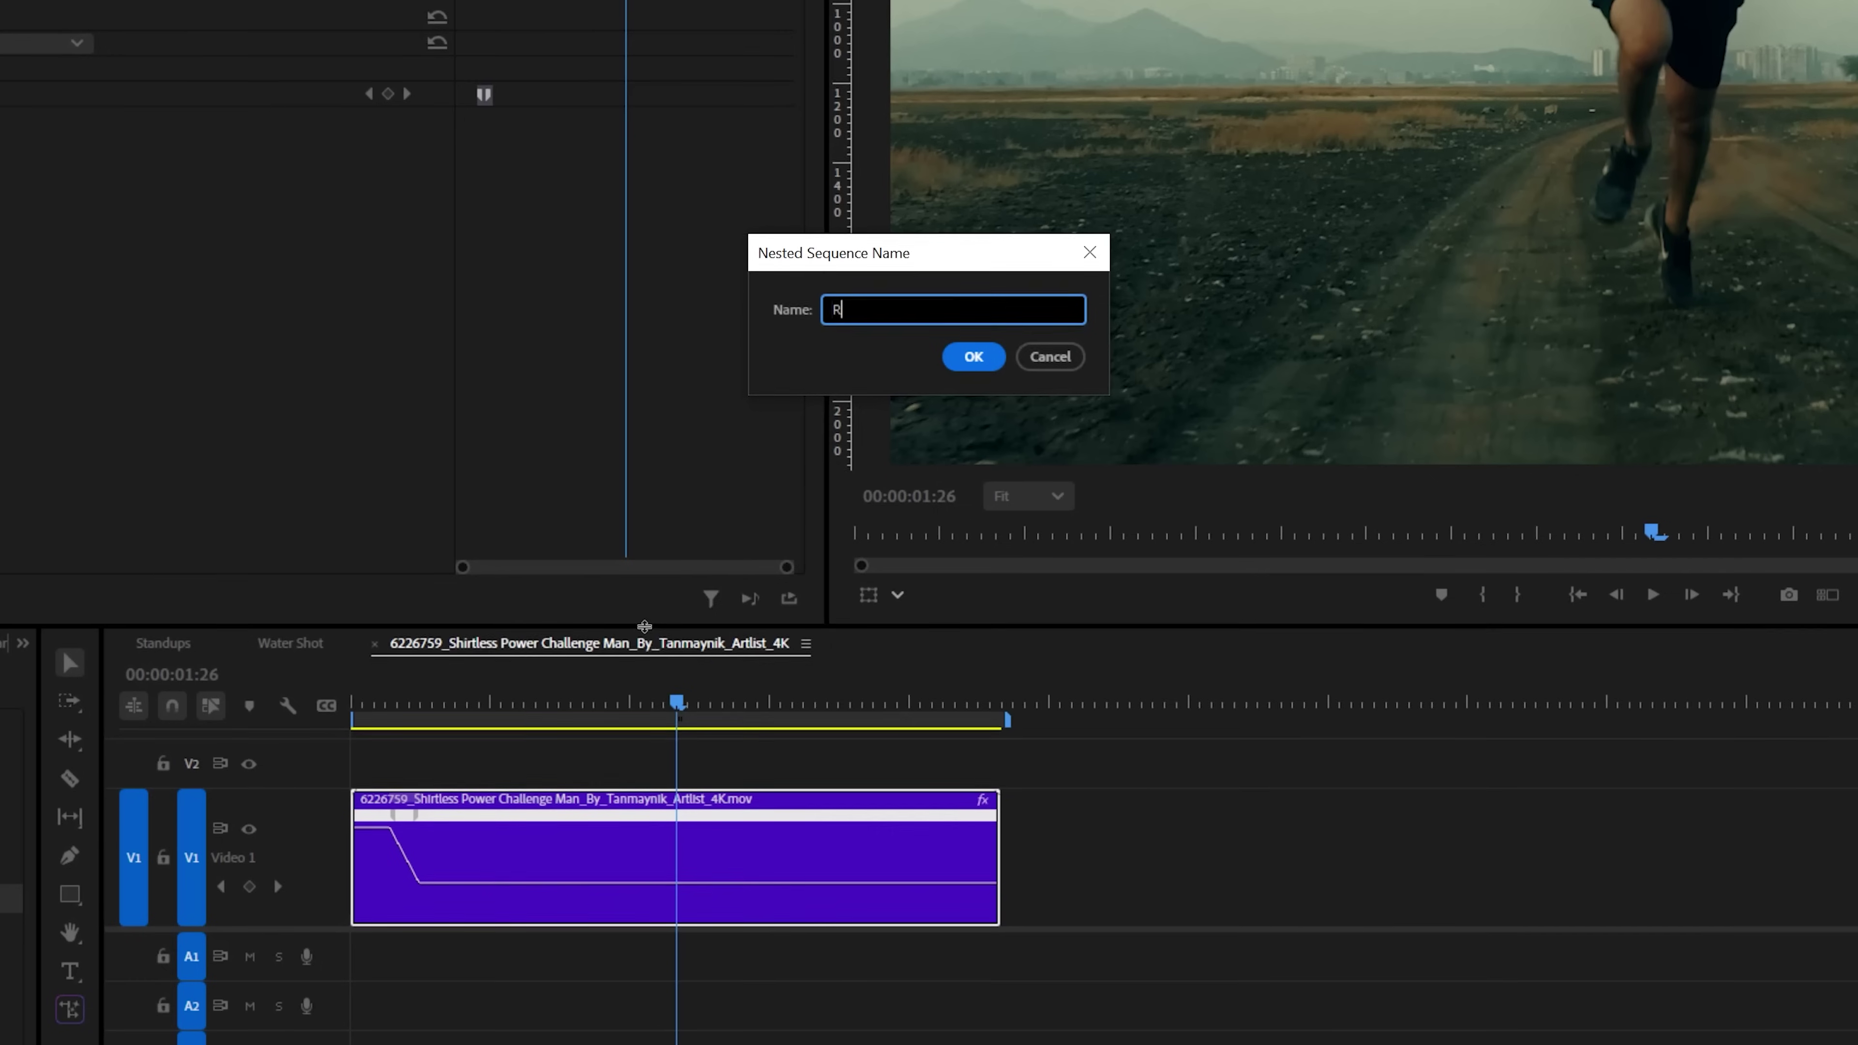
# - Name the nest 'Running Man', set its sequence timebase to 29.97 fps, and select the clip
pyautogui.write('unning Man')
pyautogui.press('Return')
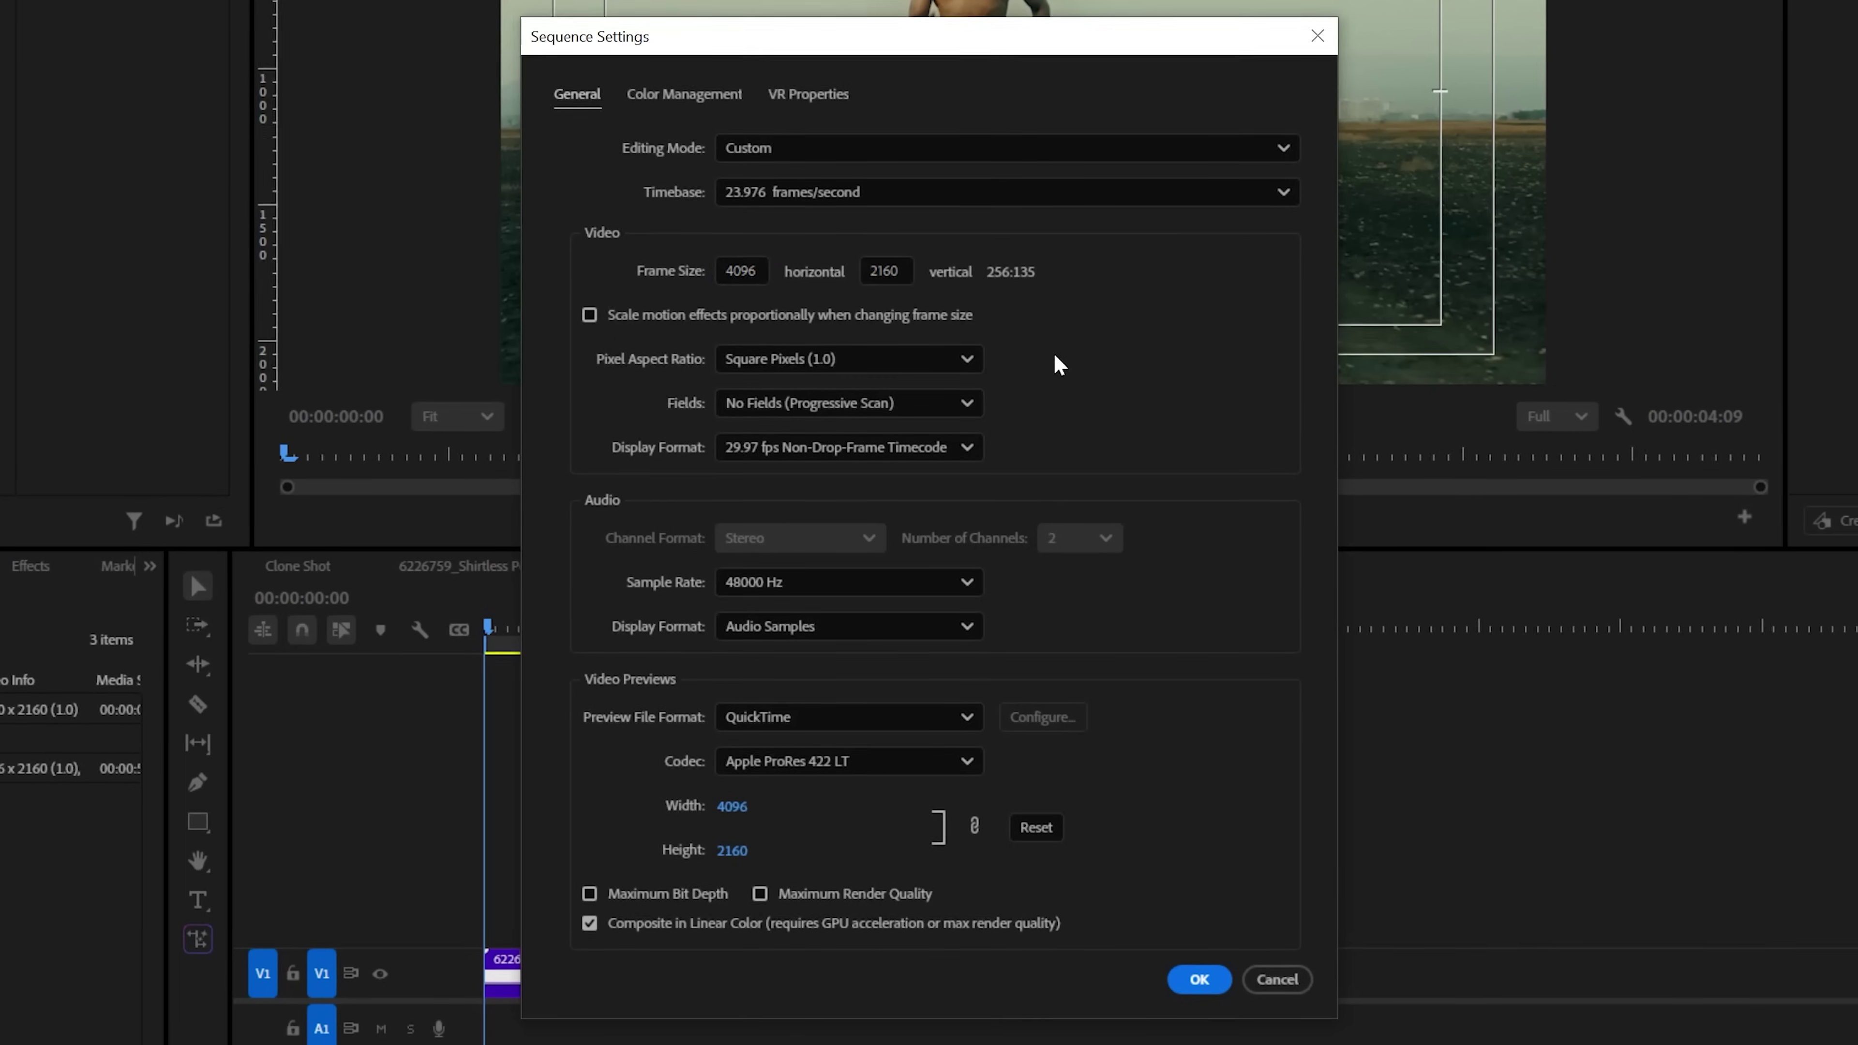
pyautogui.click(1039, 203)
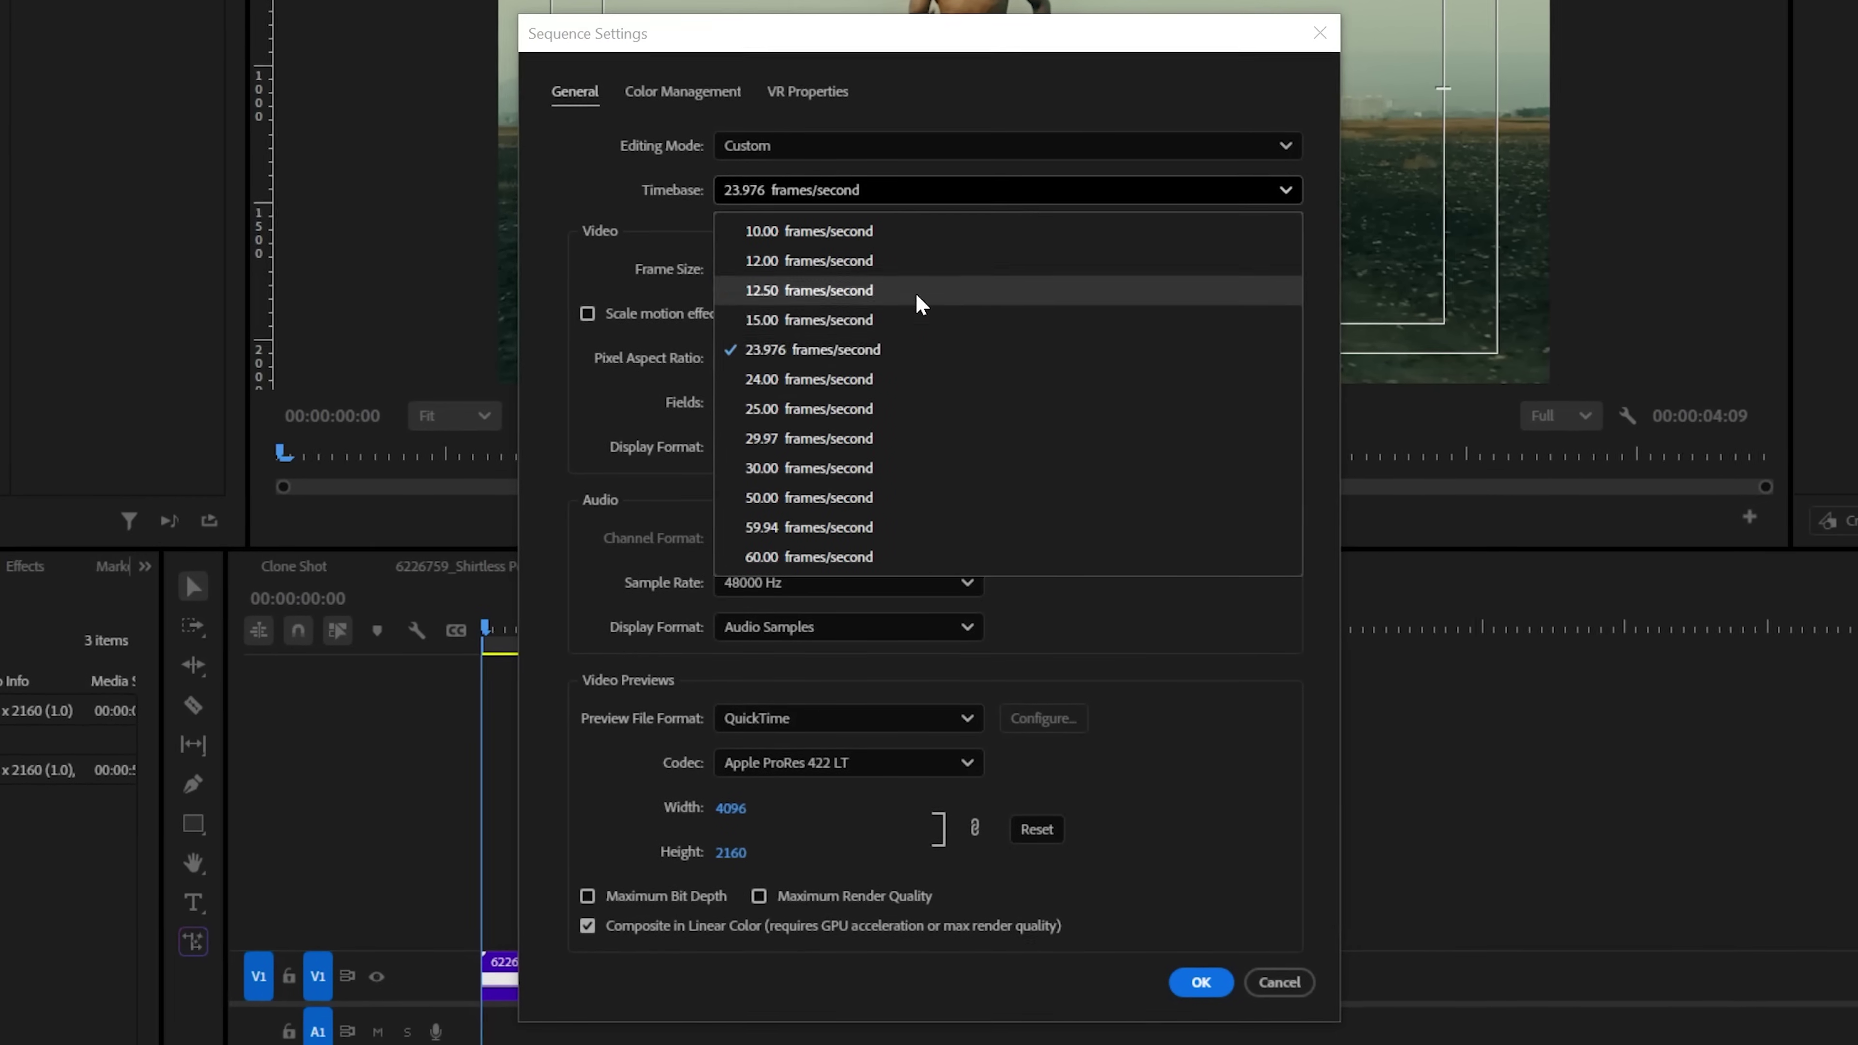
pyautogui.click(848, 439)
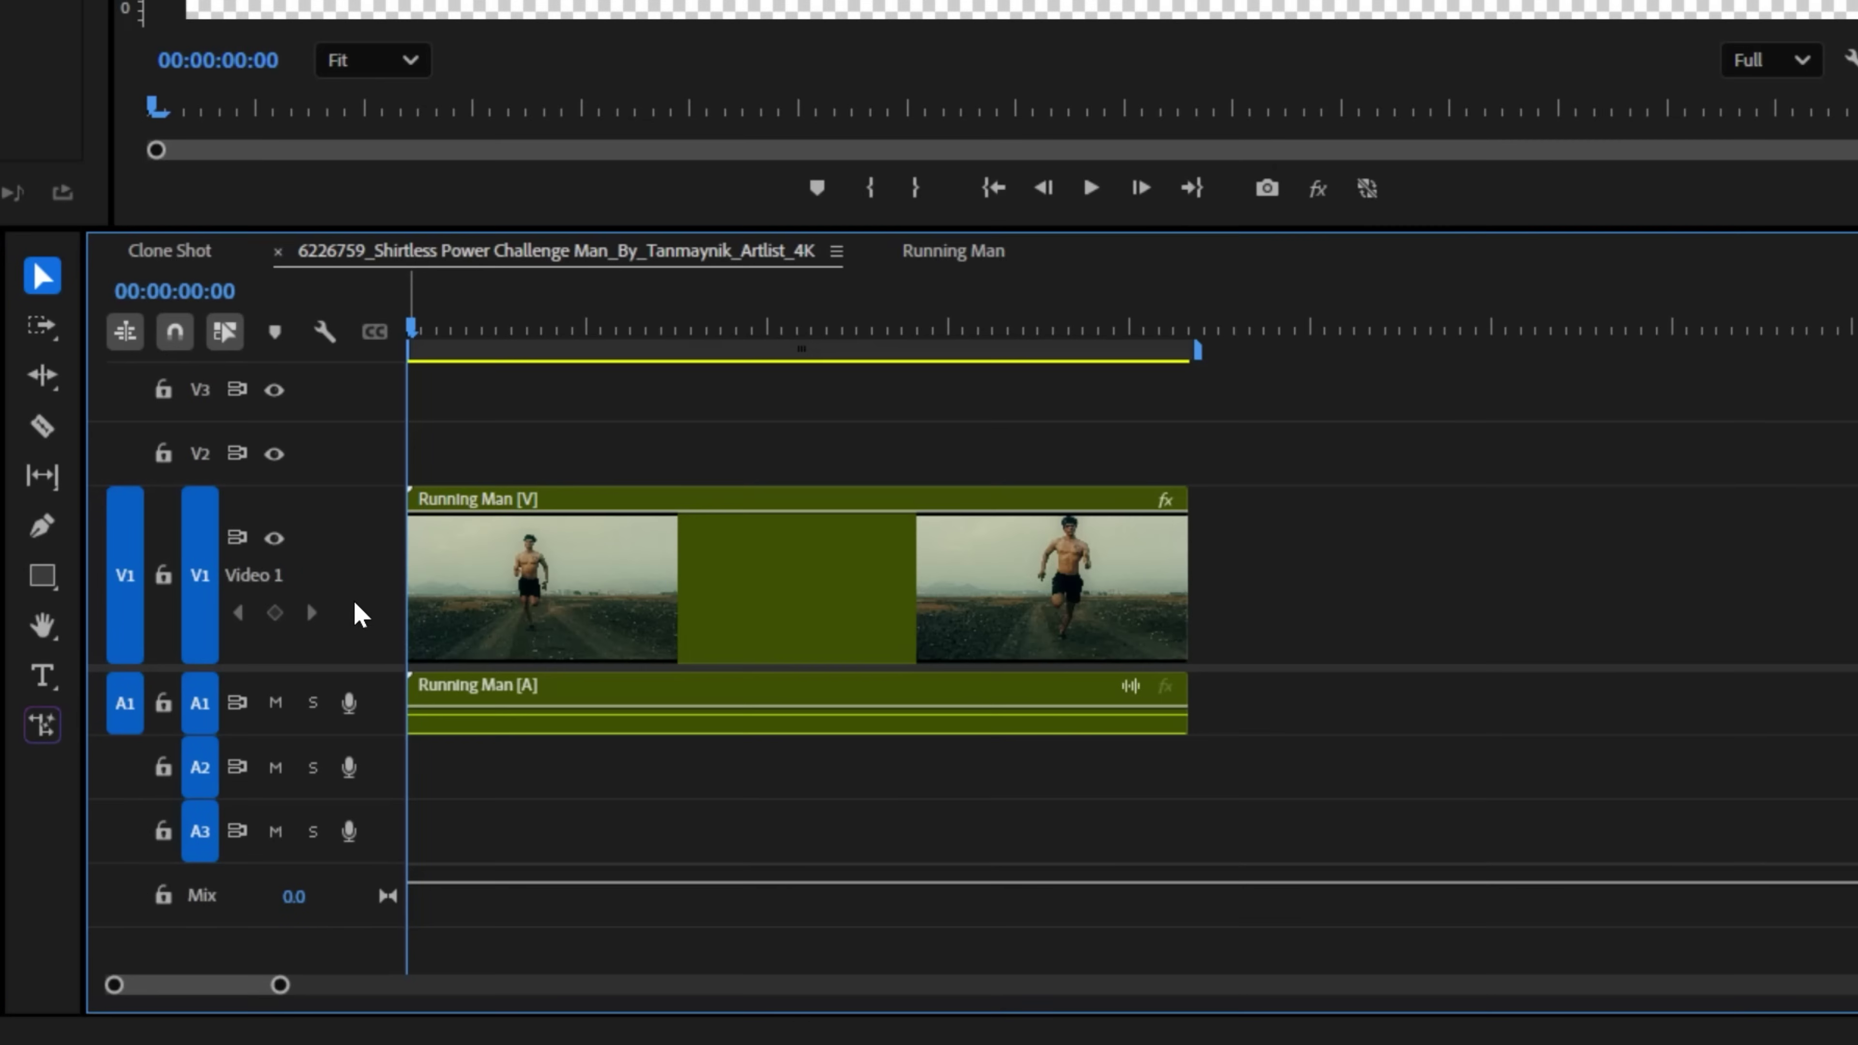
pyautogui.click(519, 542)
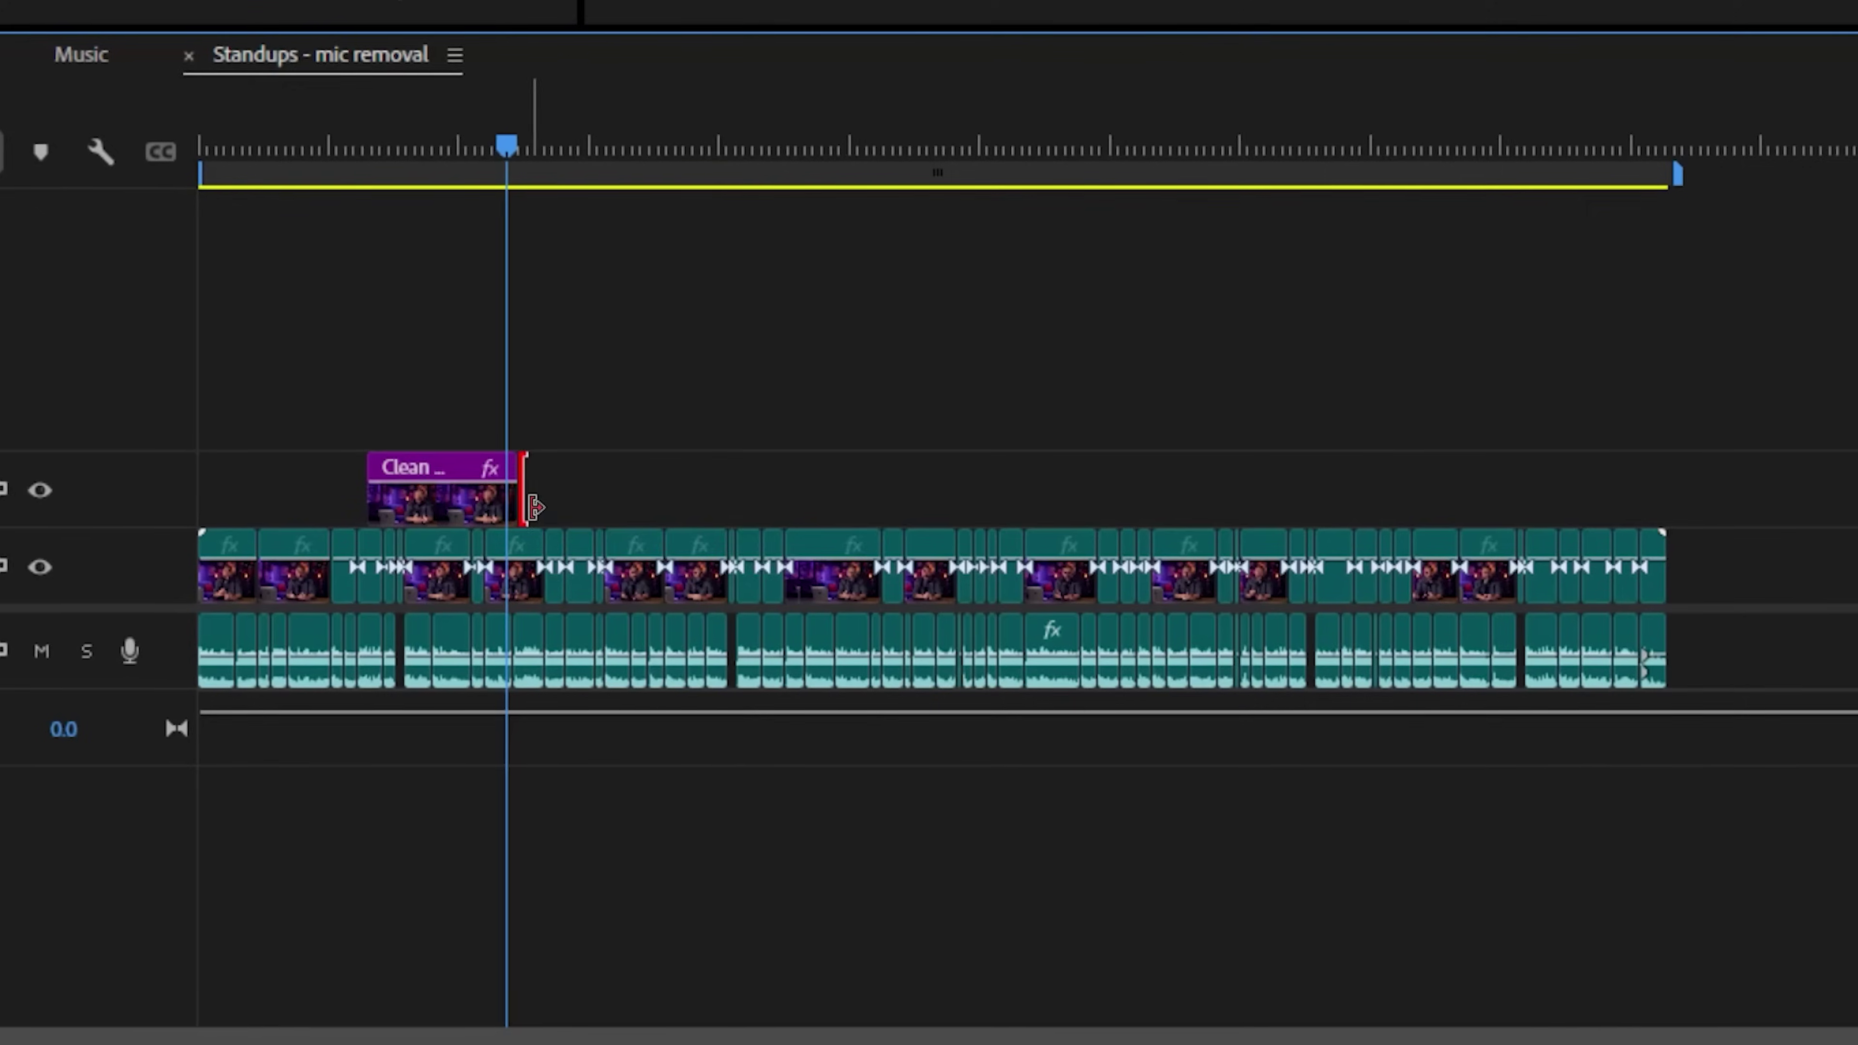
# - Extend the Clean Plate to the sequence end, add a music clip on Audio 2, and place CC042_Standups_Graded.mp4 on V2/A2
pyautogui.moveTo(527, 485); pyautogui.dragTo(1657, 485)
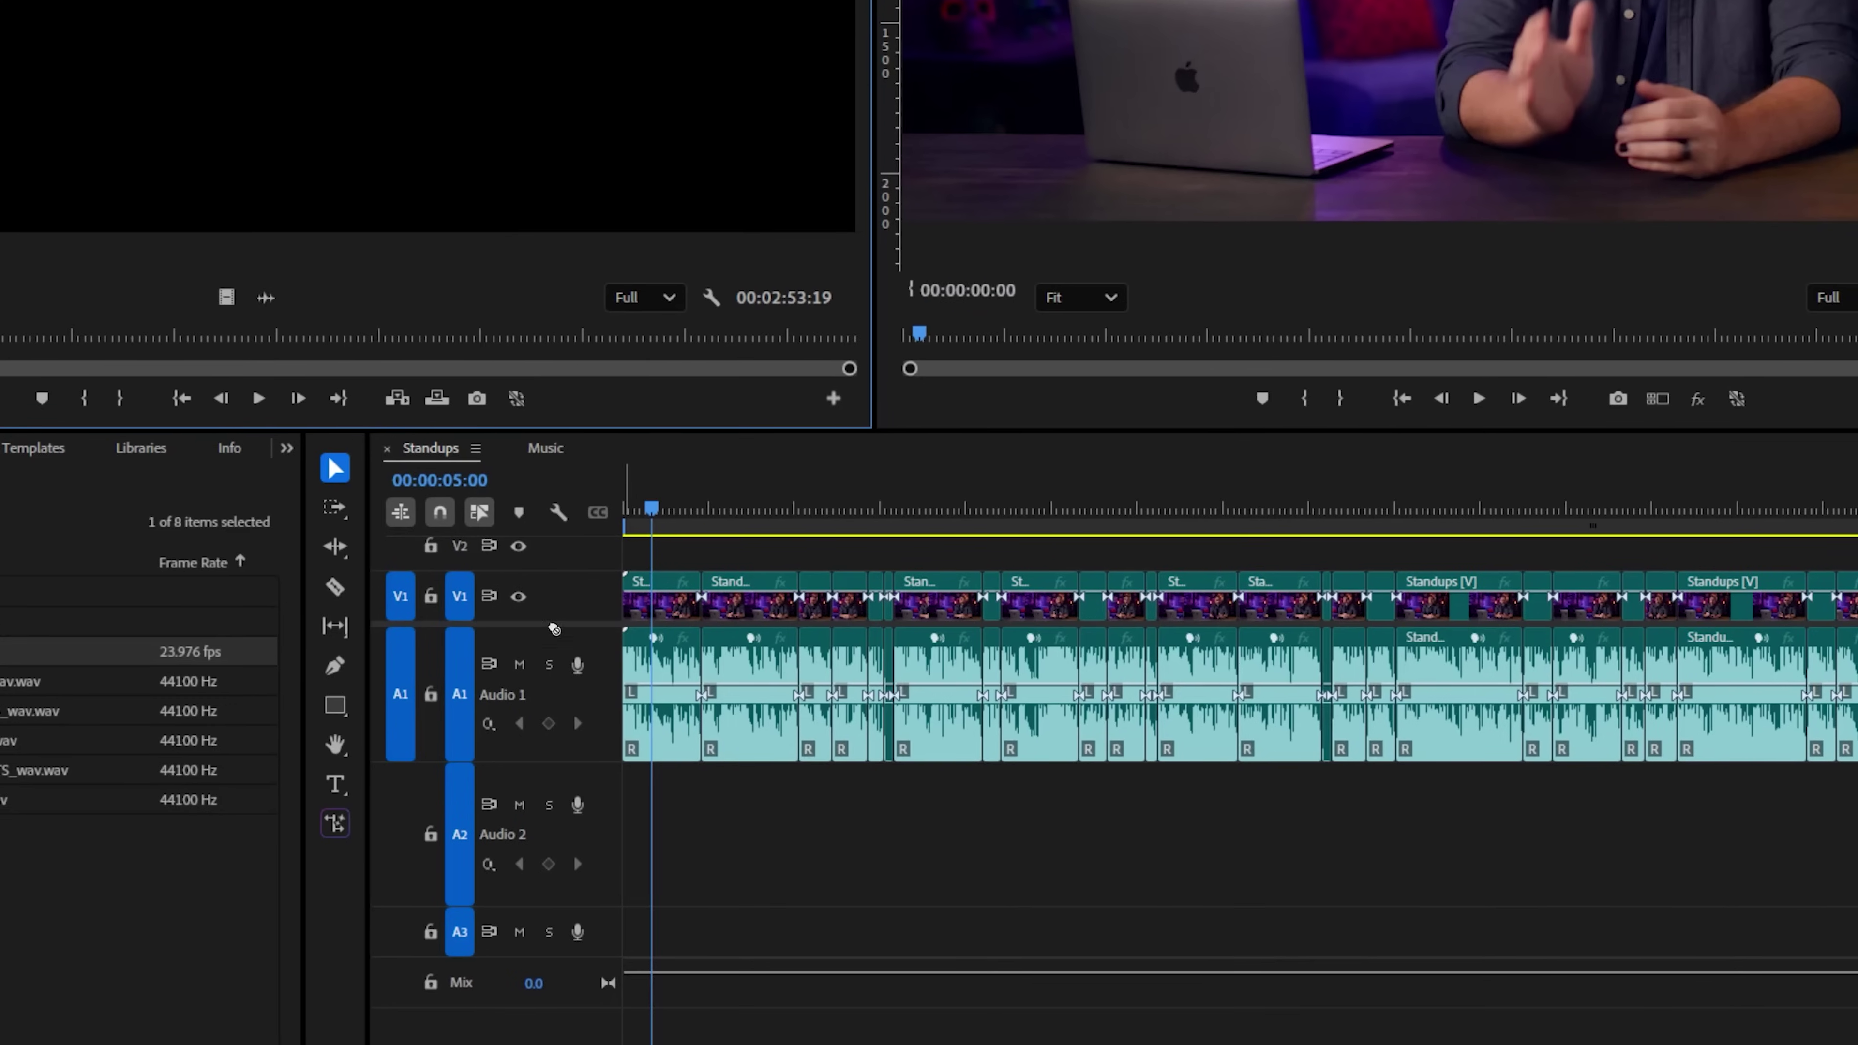
pyautogui.moveTo(73, 721); pyautogui.dragTo(606, 791)
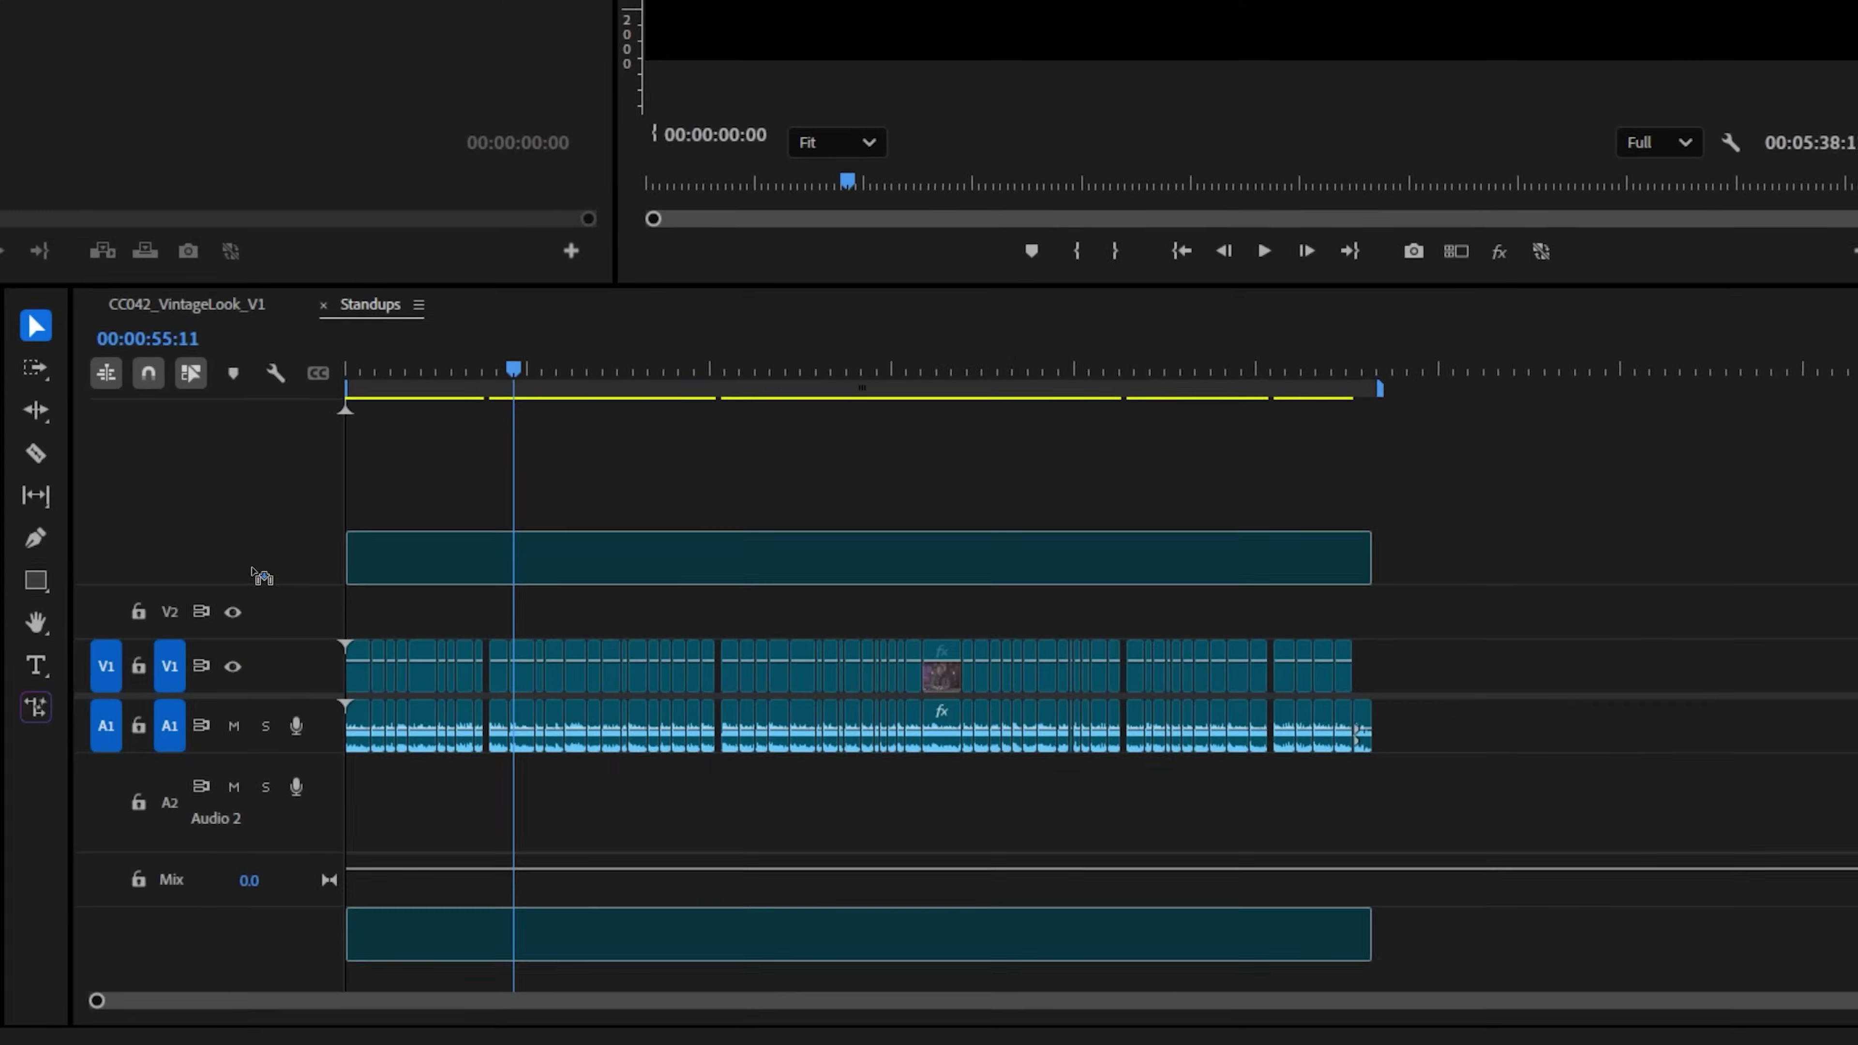
pyautogui.moveTo(261, 576); pyautogui.dragTo(319, 606)
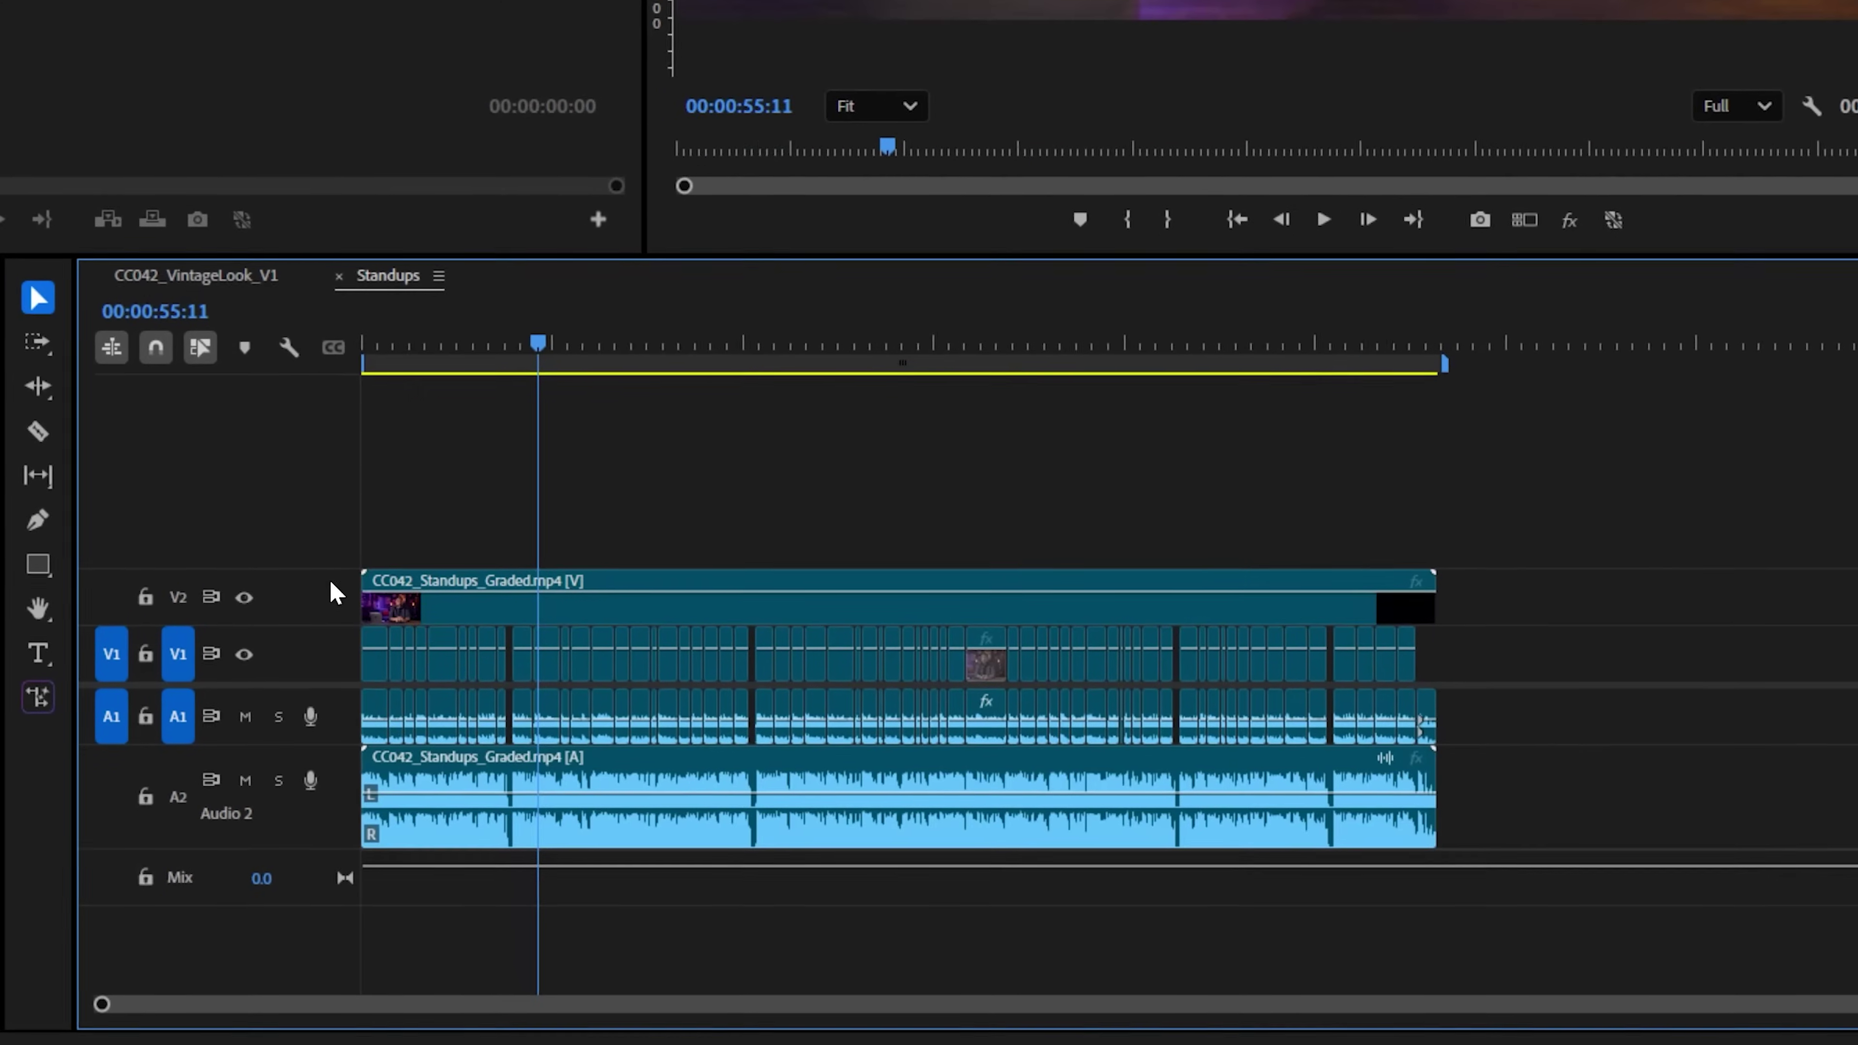